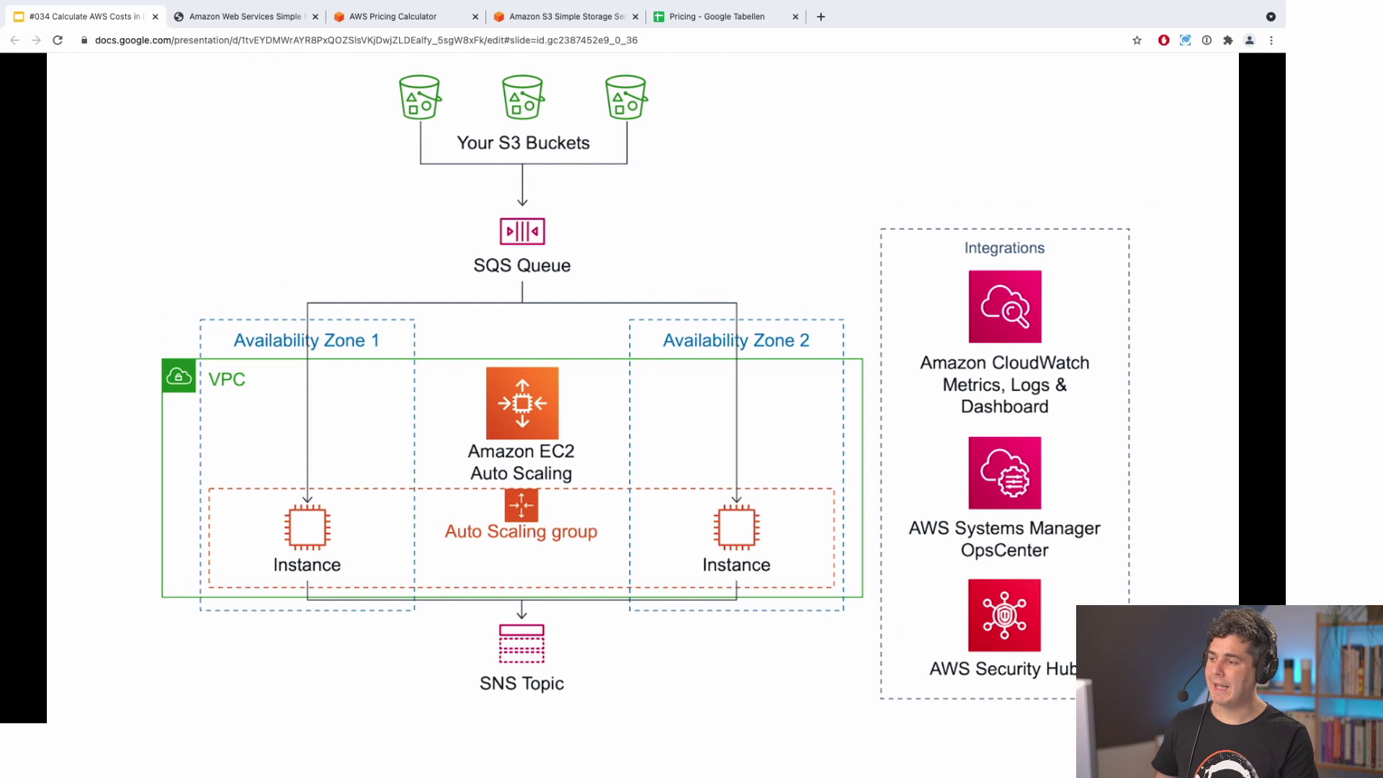
Step: Switch from the Google Slides architecture diagram to the AWS Simple Monthly Calculator tab
key("ctrl+Tab")
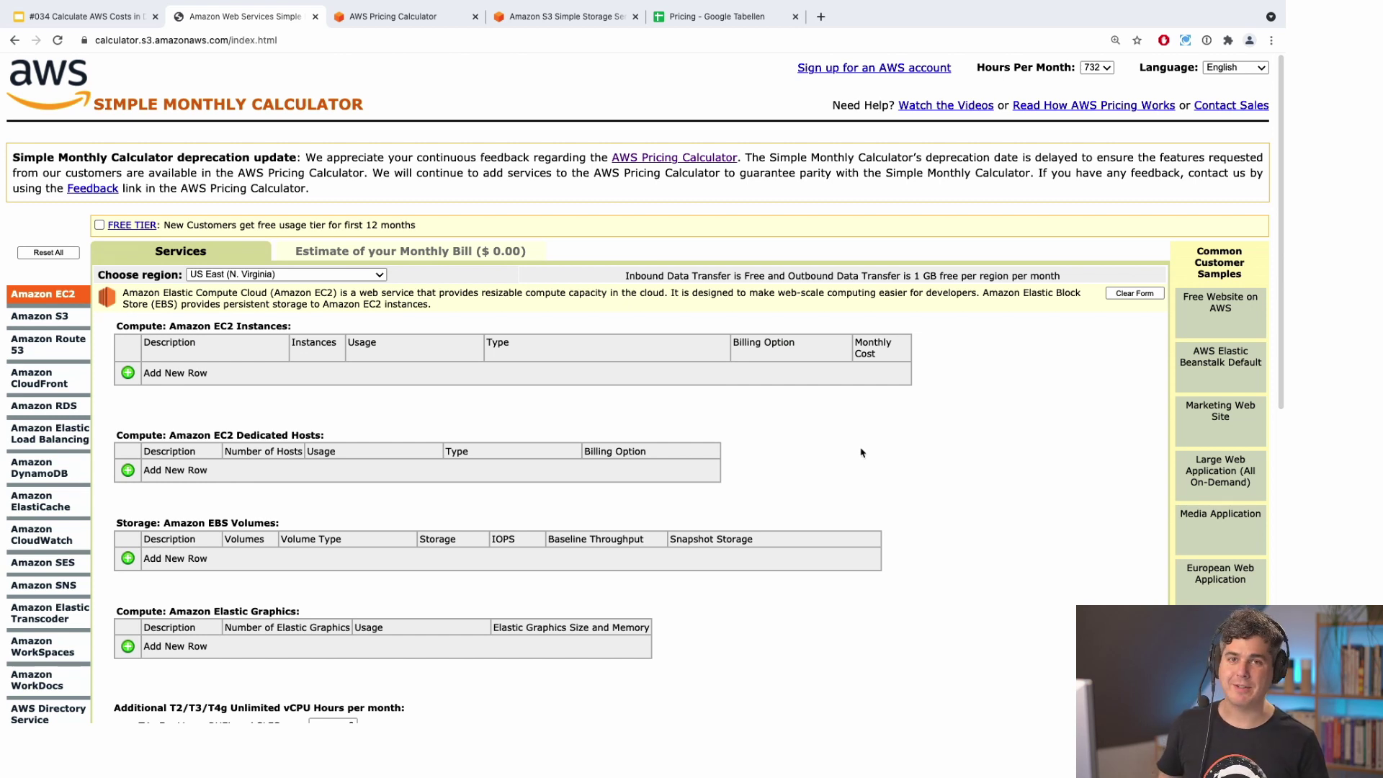
Step: Switch from the Simple Monthly Calculator to the newer AWS Pricing Calculator landing page
key("ctrl+Tab")
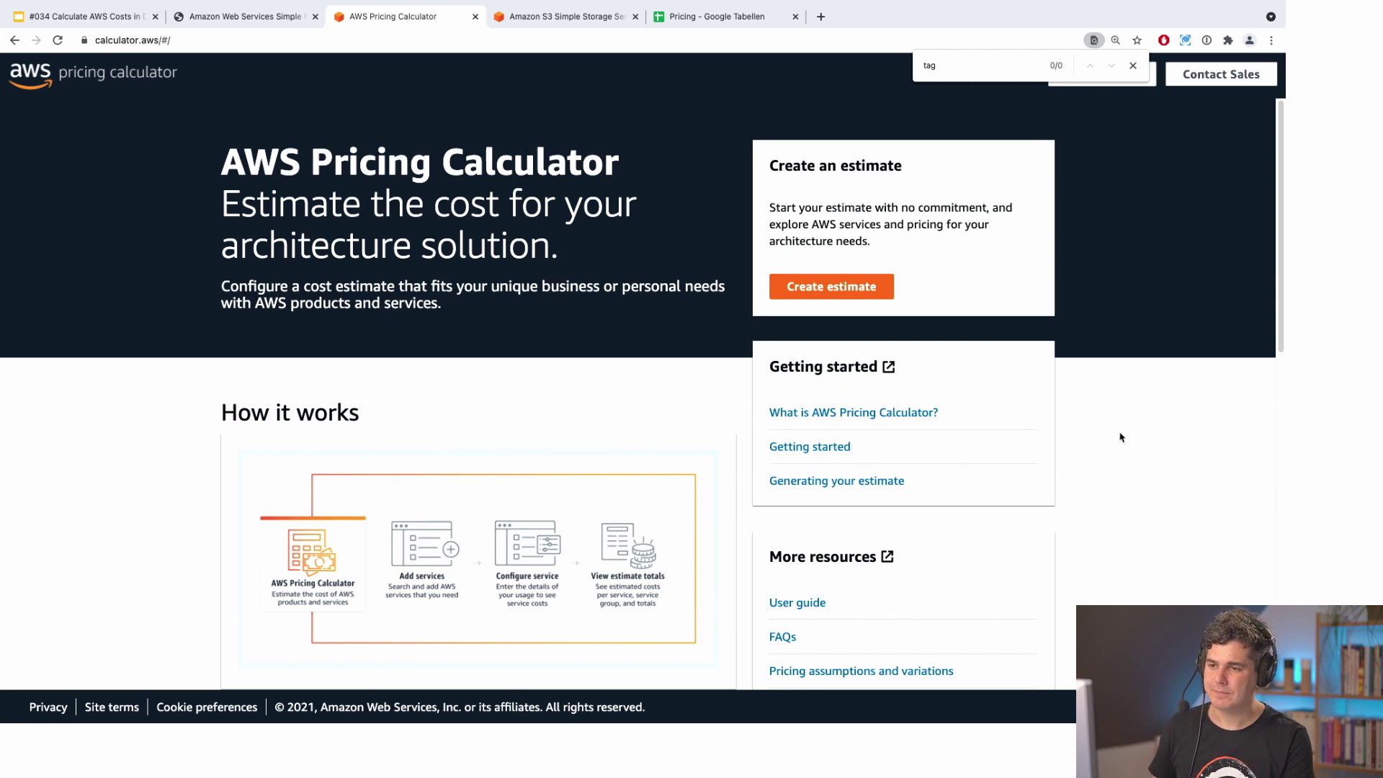
Step: Create a new estimate and open Amazon SQS configuration by searching 'sq'
key("Escape")
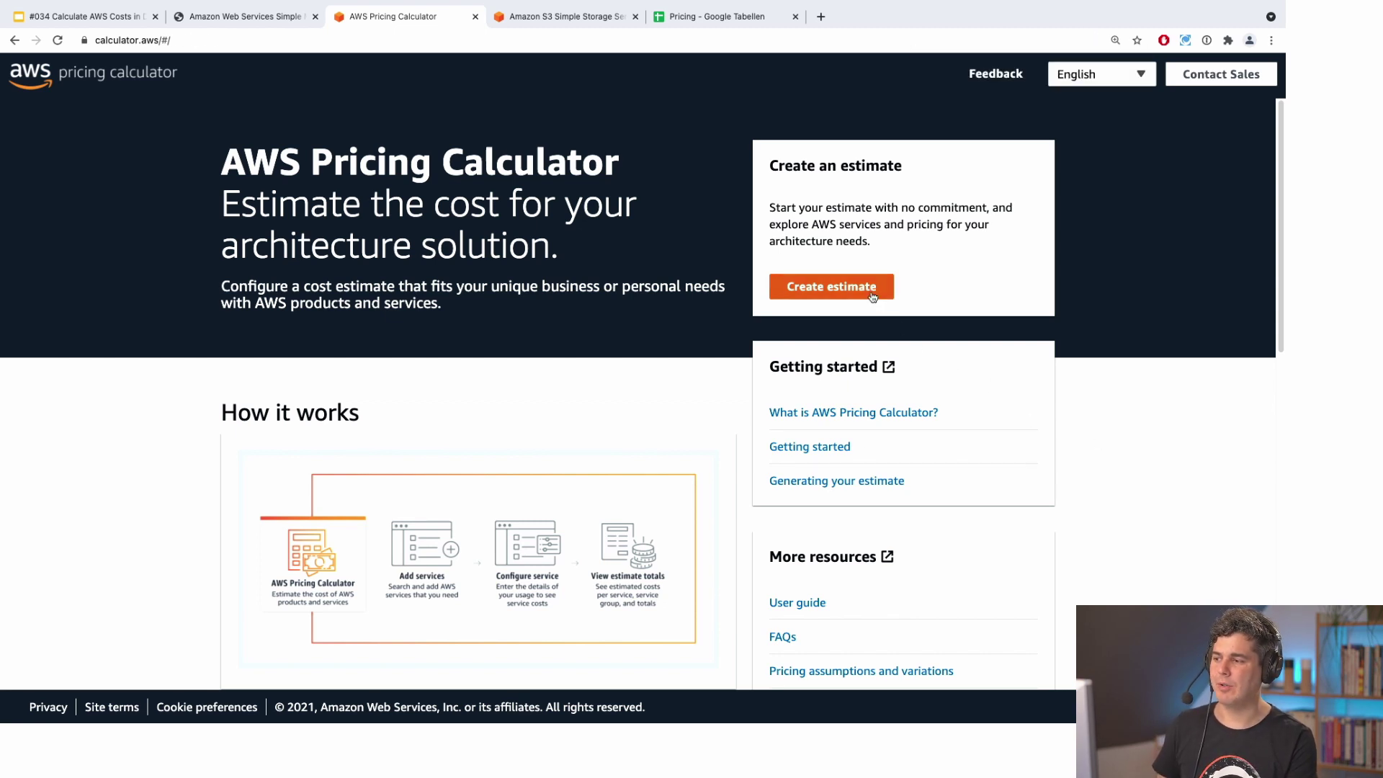
left_click(872, 296)
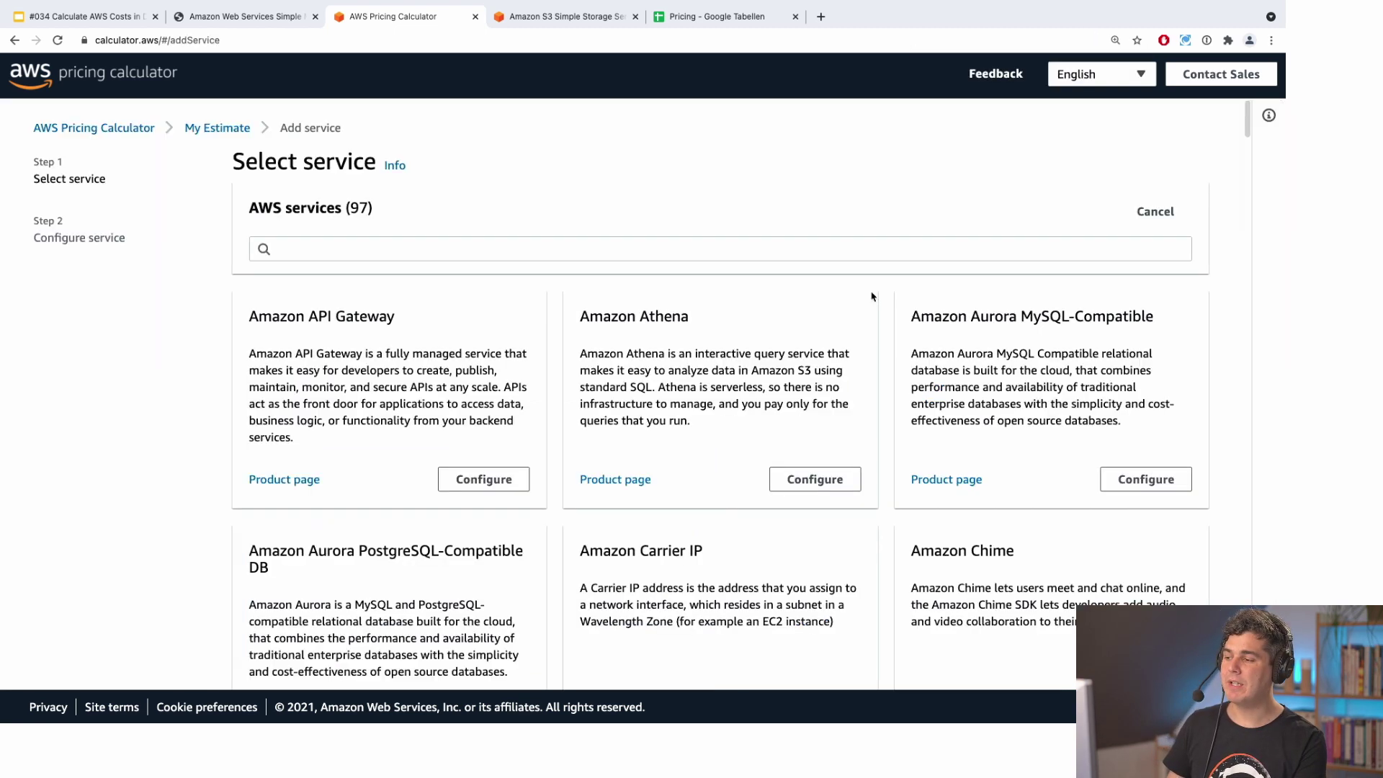
left_click(392, 256)
type("sqs")
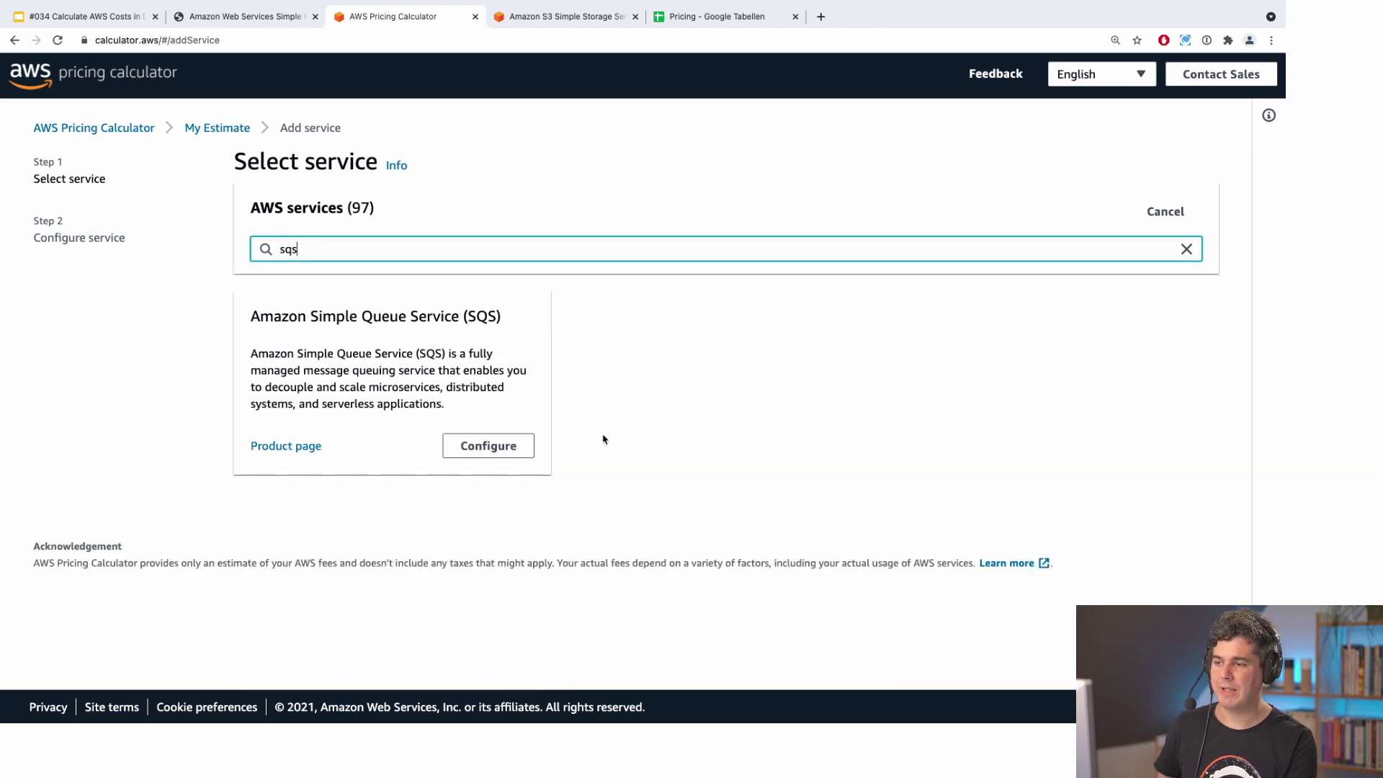
left_click(513, 448)
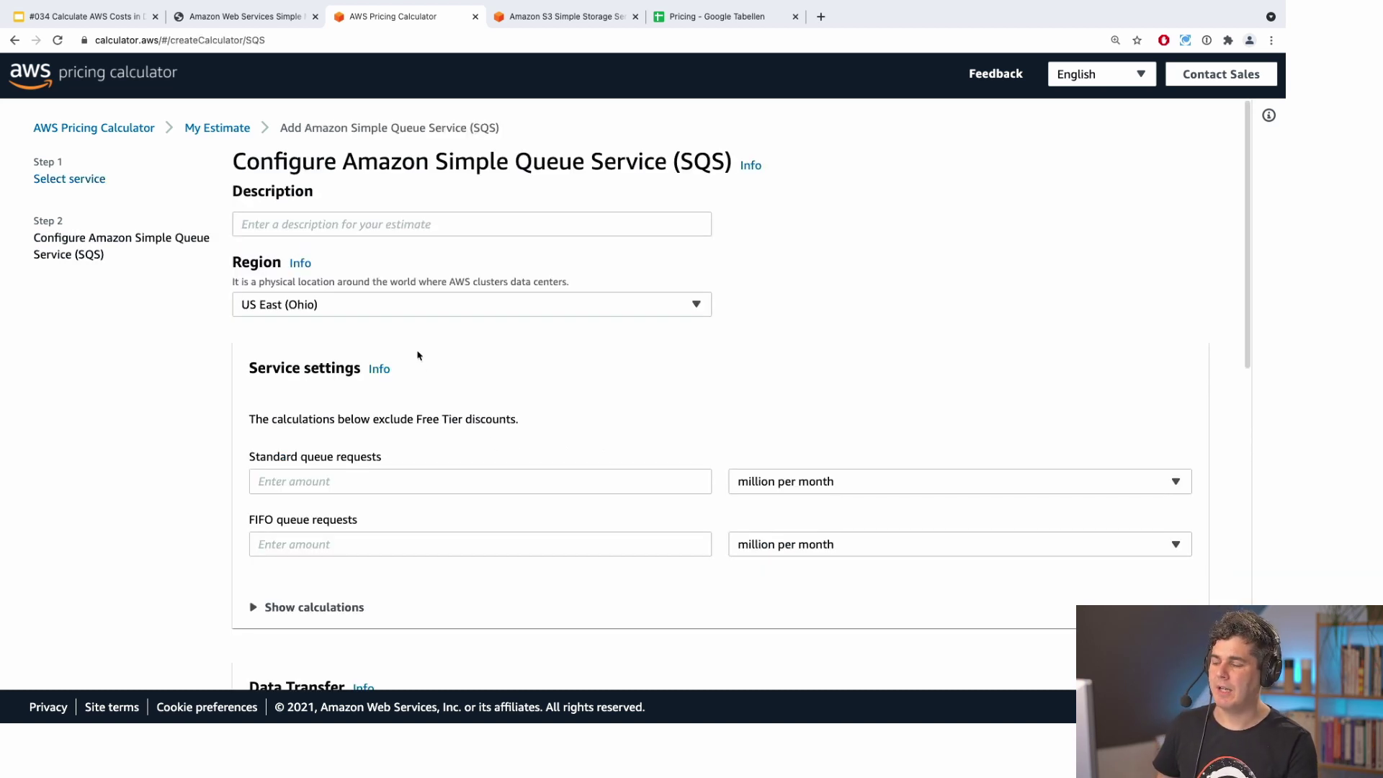
Step: Enter 1 for SQS standard queue requests with the unit million per month
scroll(414, 353, "down", 1)
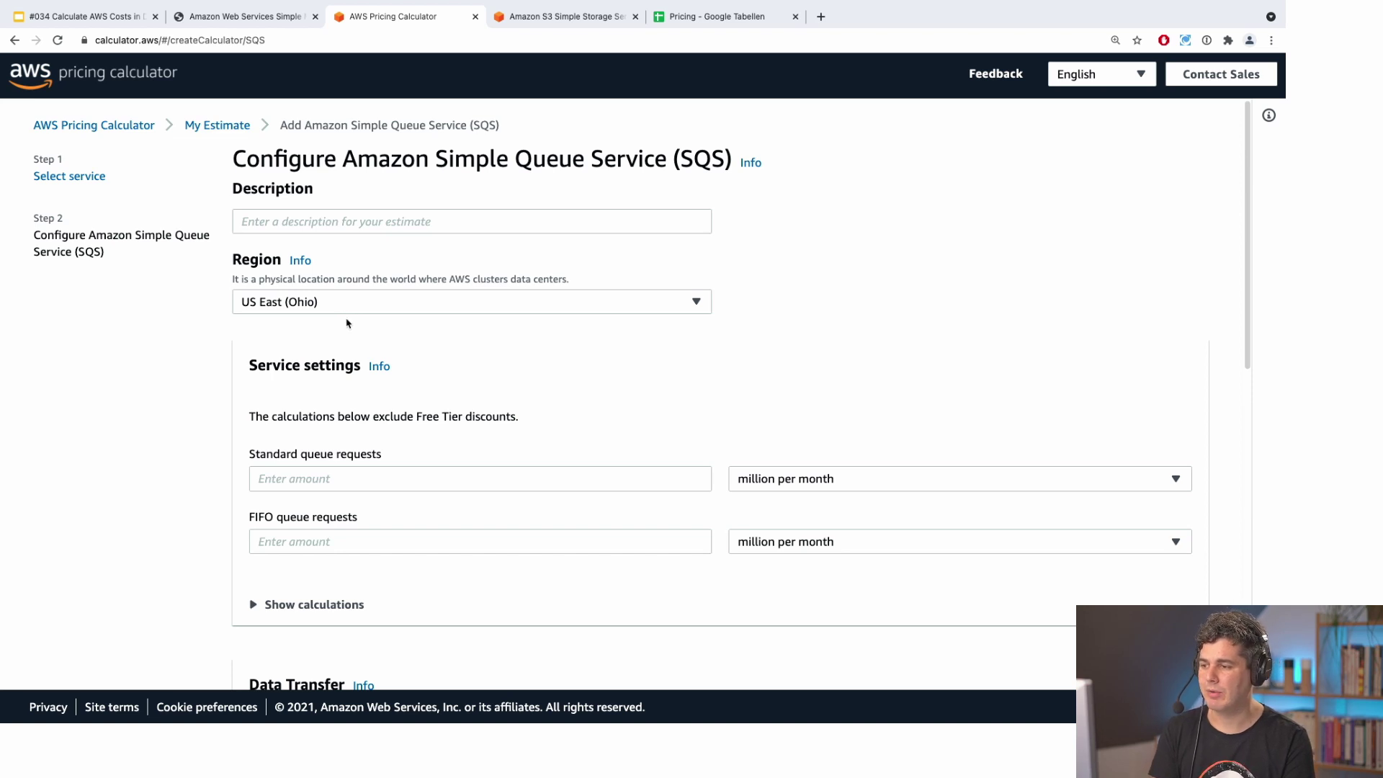
left_click(364, 484)
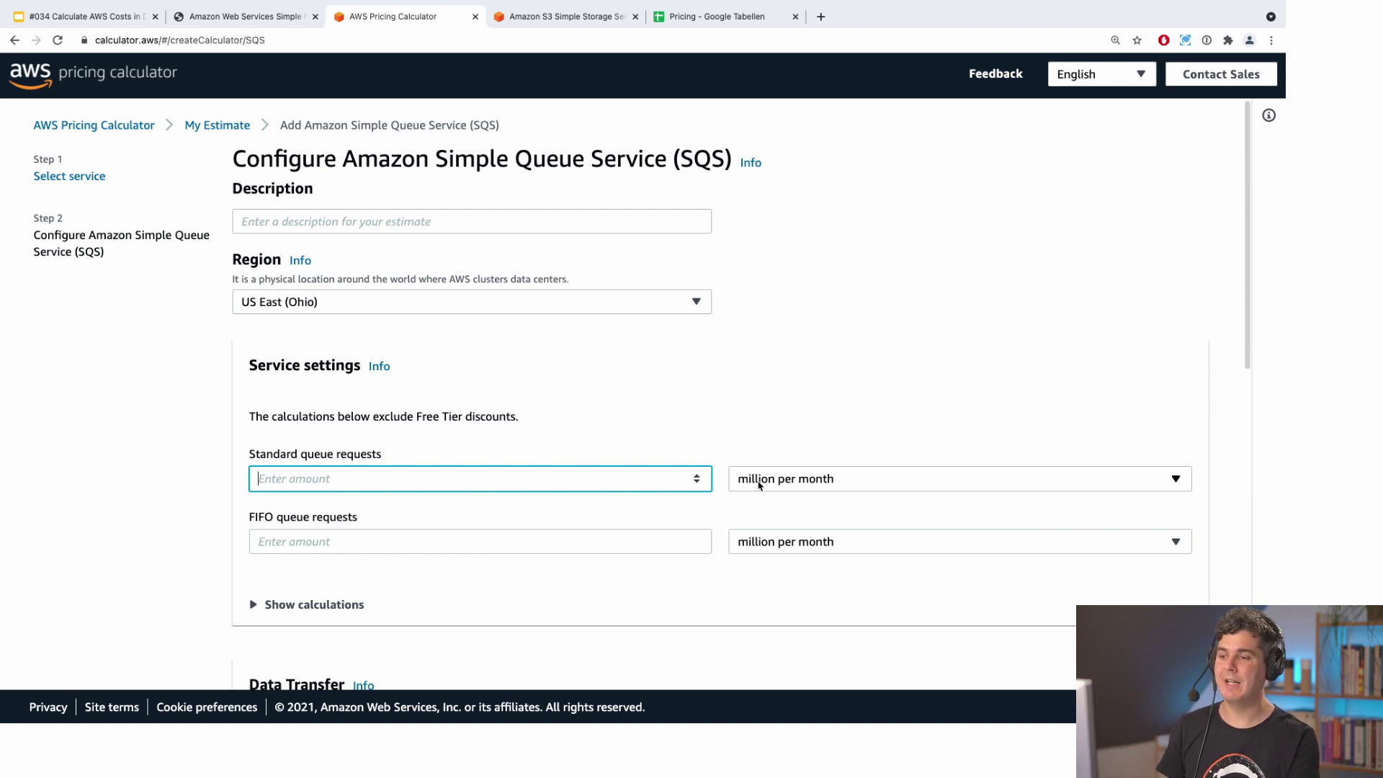
left_click(760, 486)
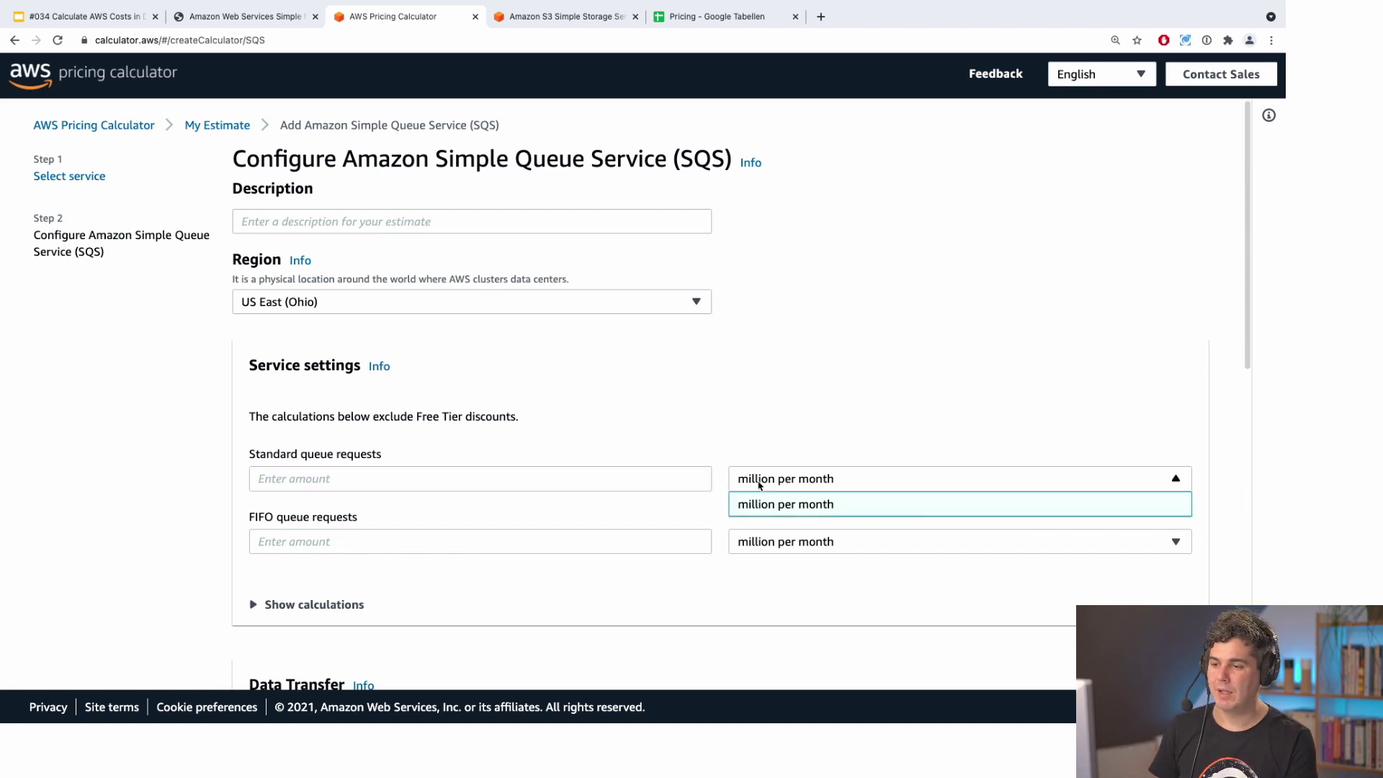
left_click(759, 486)
left_click(639, 479)
type("1")
left_click(774, 465)
Step: Scroll to the SQS cost summary and highlight the 0.40 USD monthly total
scroll(678, 484, "down", 3)
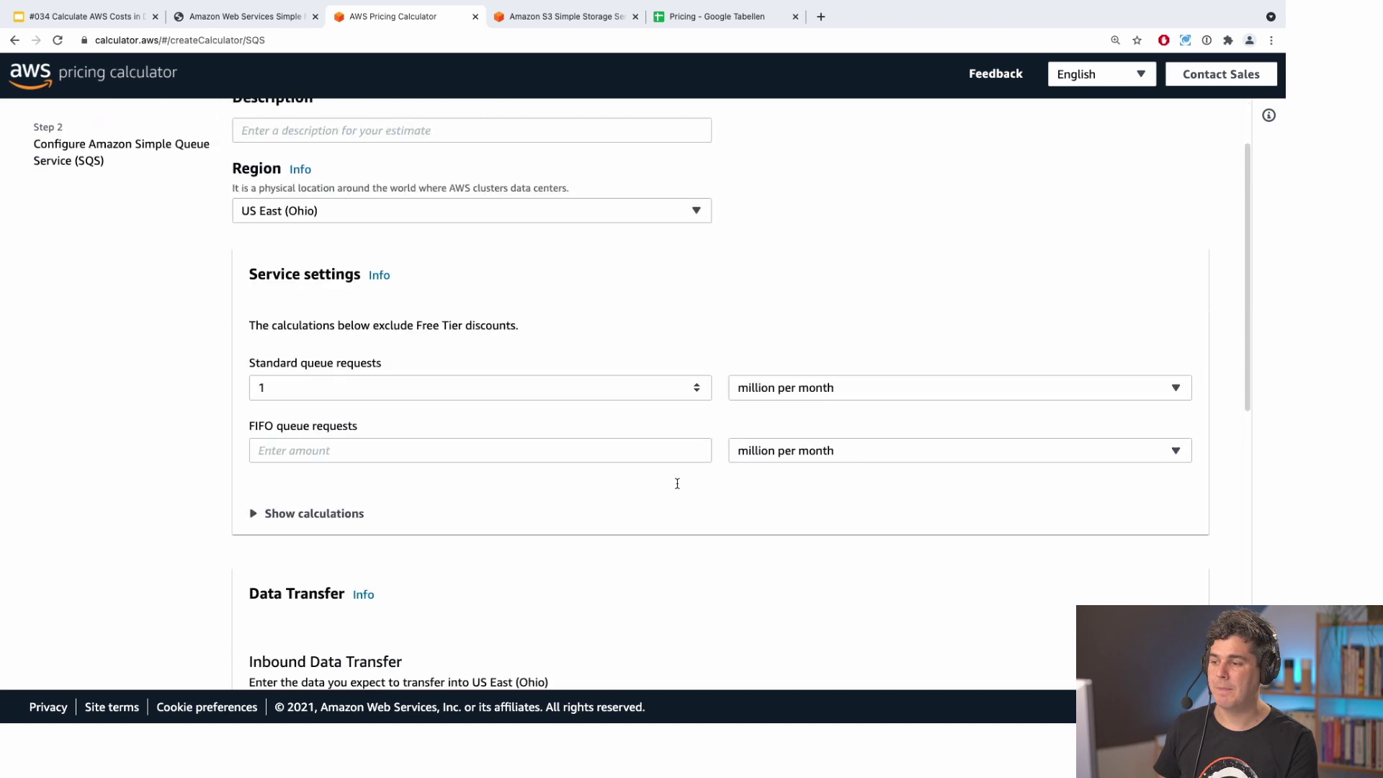
scroll(678, 484, "down", 3)
scroll(677, 487, "down", 1)
scroll(677, 487, "down", 1)
scroll(677, 488, "down", 3)
scroll(679, 485, "down", 1)
scroll(680, 485, "down", 1)
scroll(681, 484, "down", 3)
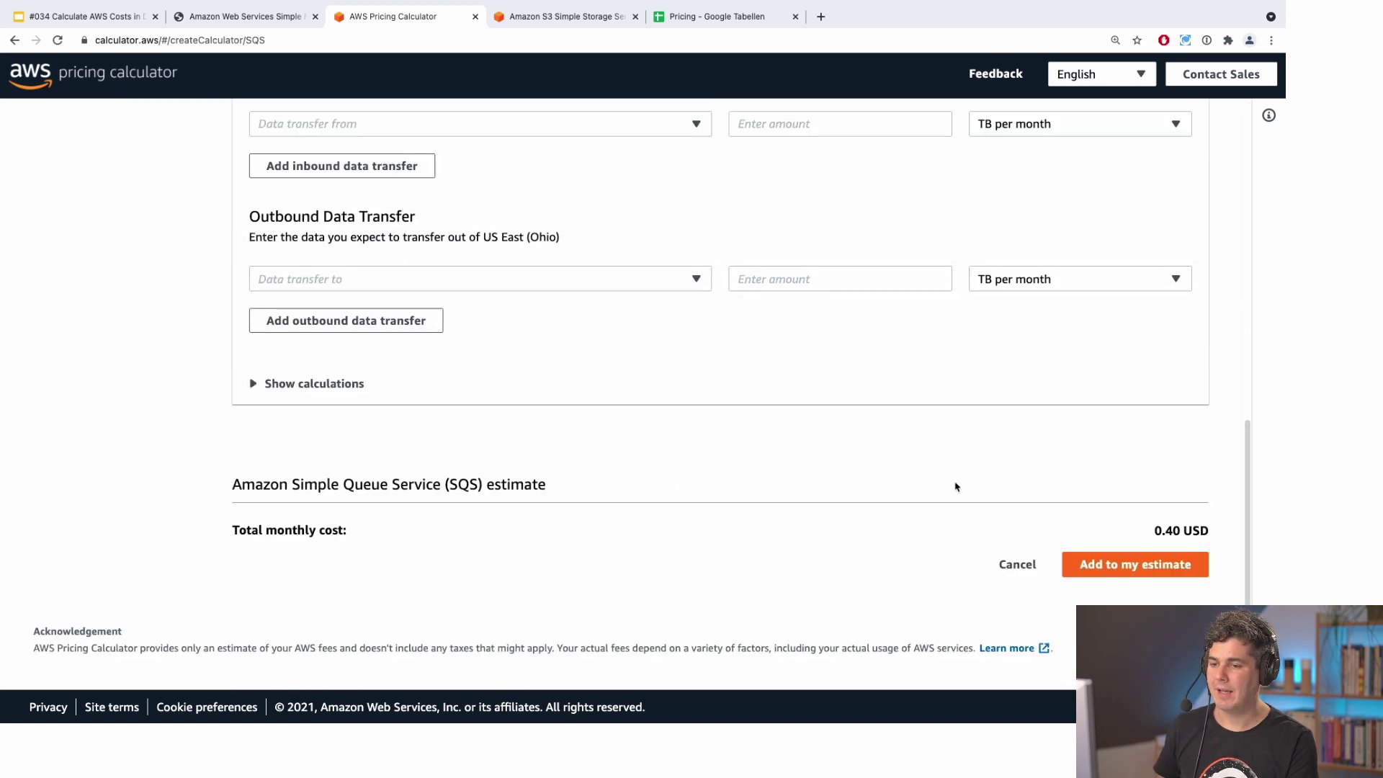
left_click_drag(1180, 531, 1013, 528)
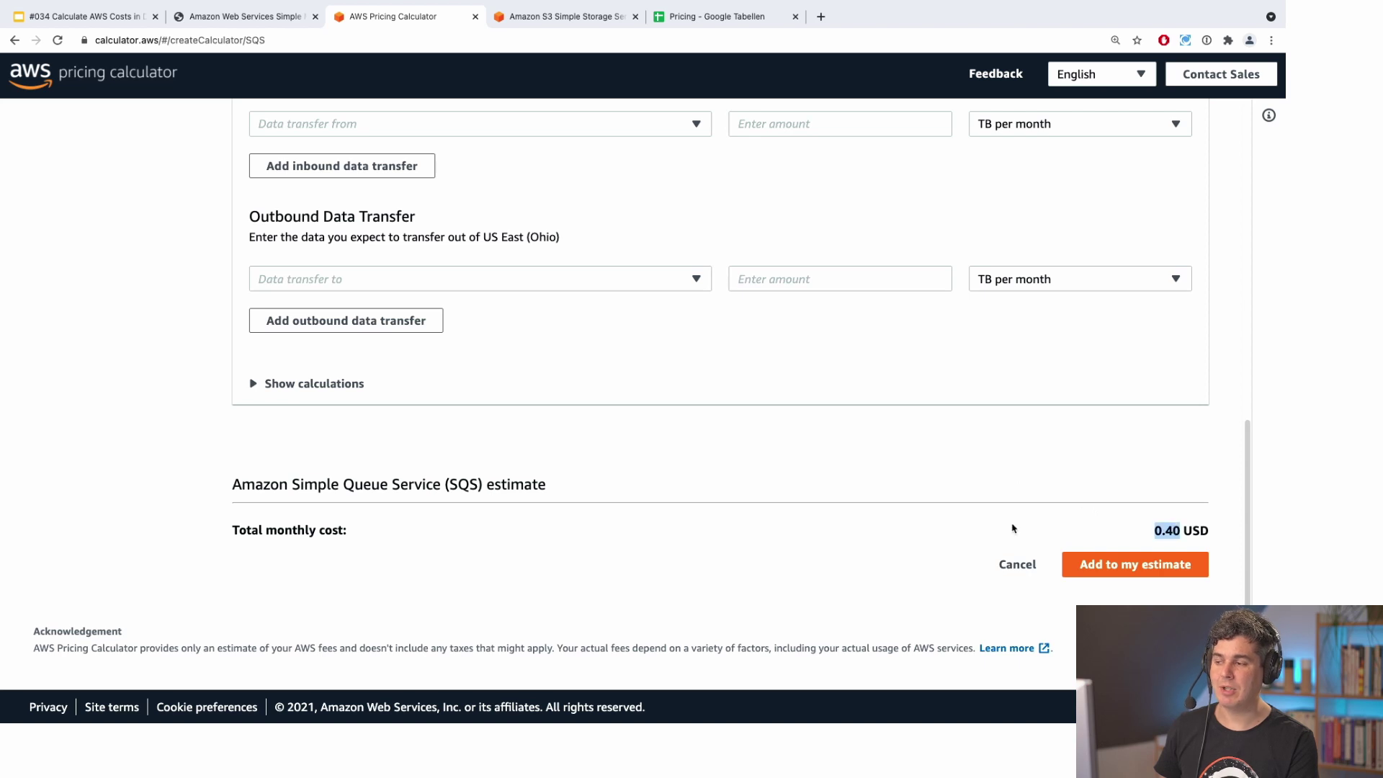
scroll(815, 479, "up", 1)
scroll(812, 478, "up", 1)
scroll(598, 404, "up", 5)
scroll(485, 379, "up", 4)
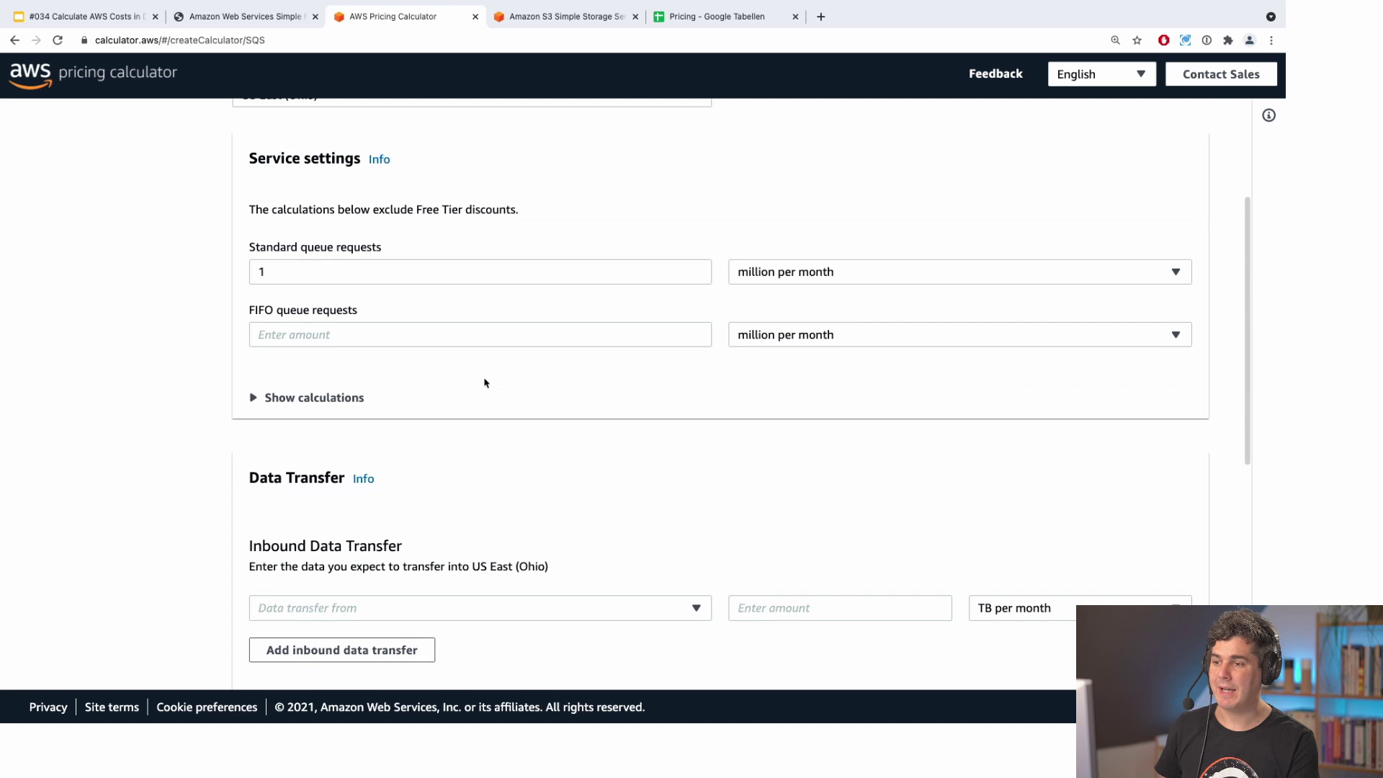
scroll(485, 382, "down", 1)
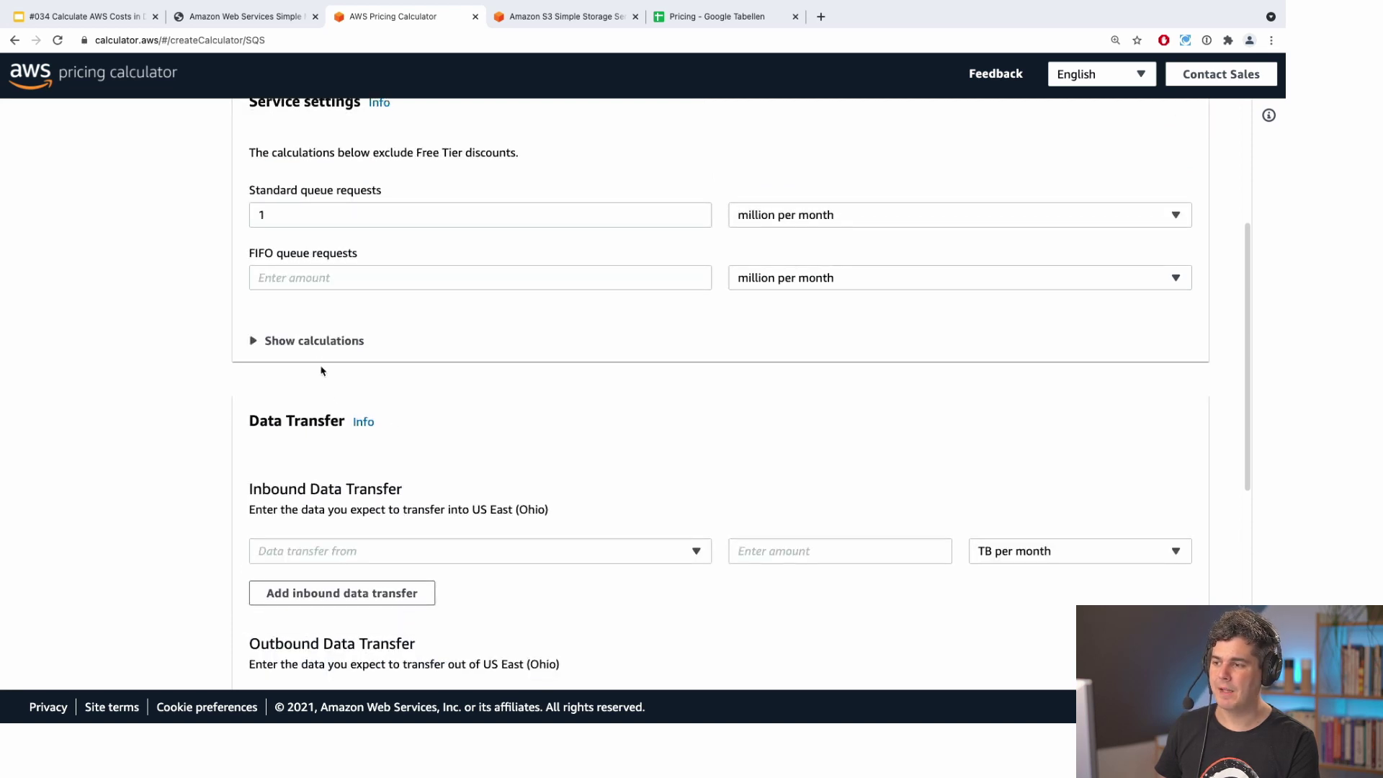
scroll(432, 404, "down", 4)
Step: Review the inbound and outbound Data Transfer options, then add SQS to the estimate
left_click(467, 317)
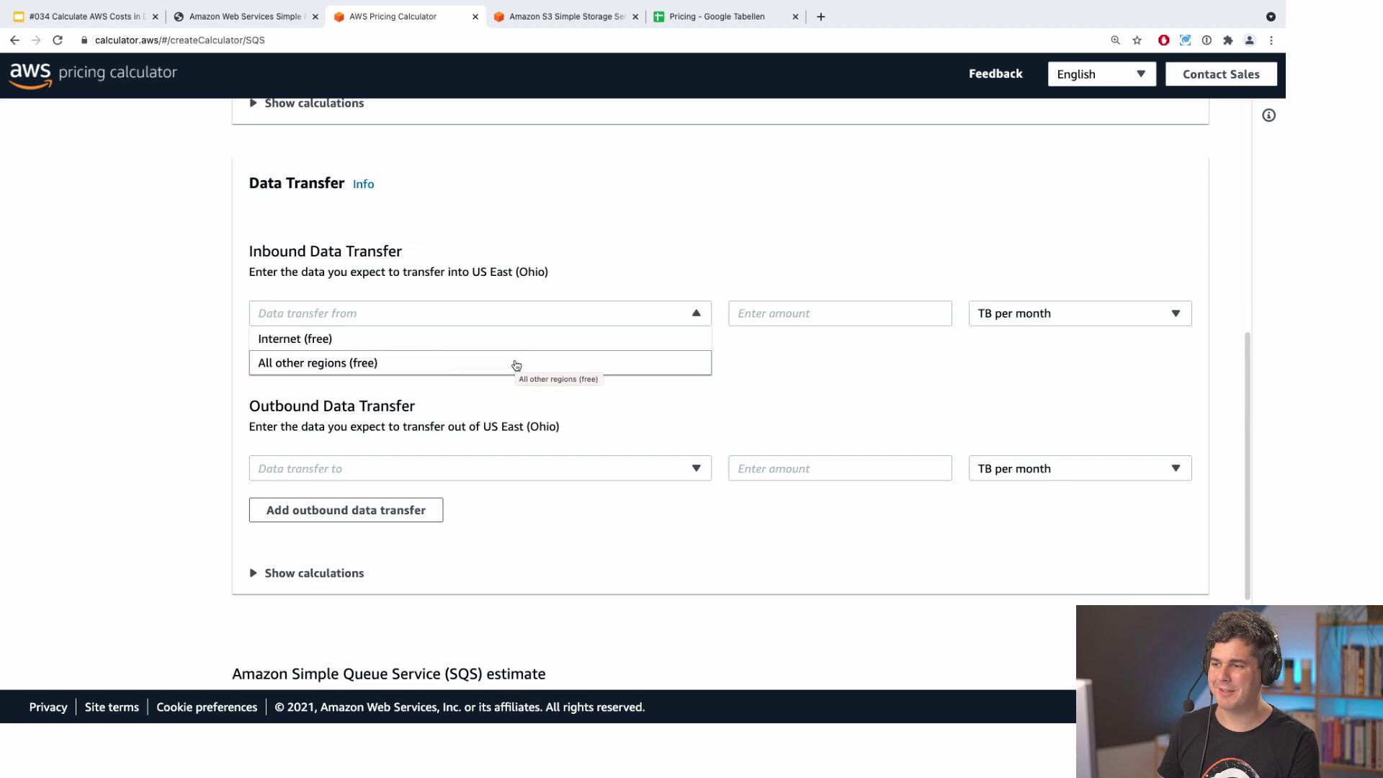
left_click(511, 433)
left_click(496, 469)
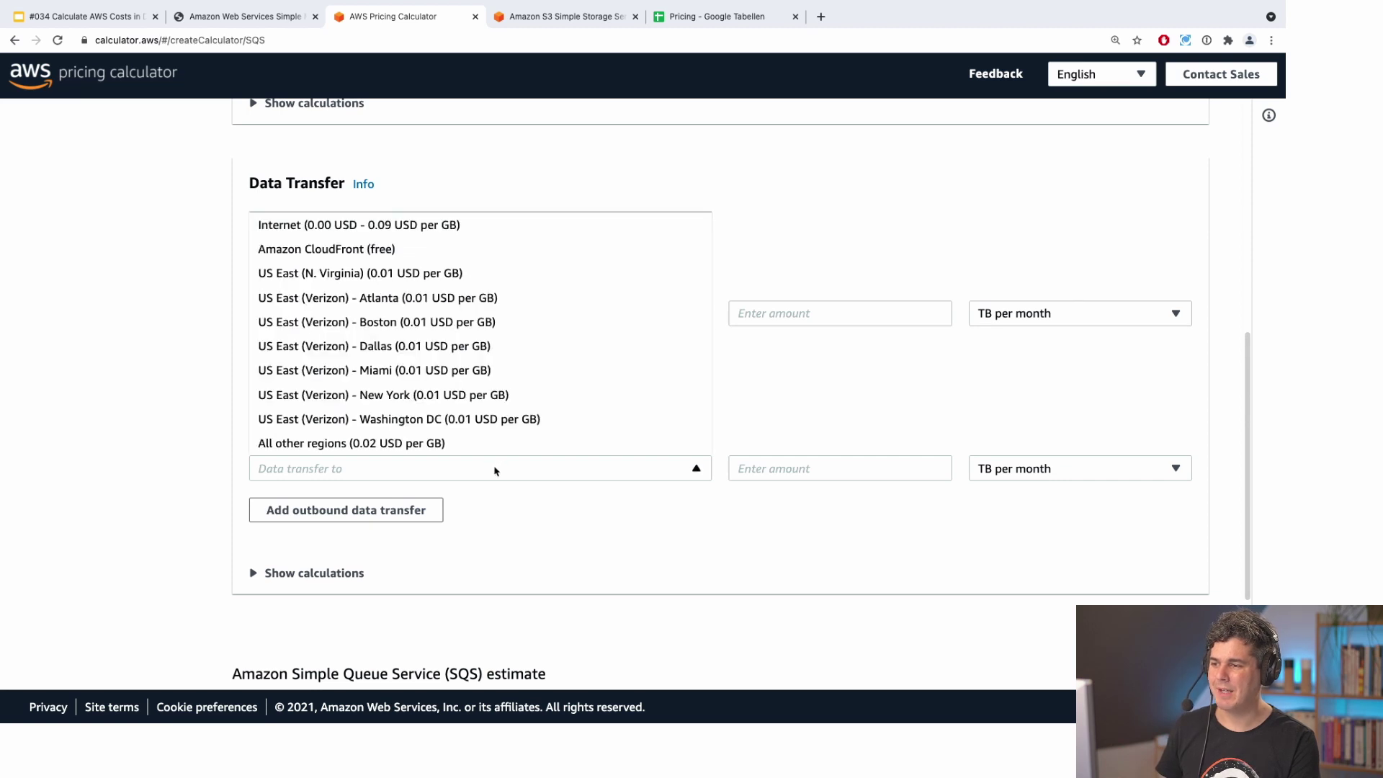
left_click(495, 469)
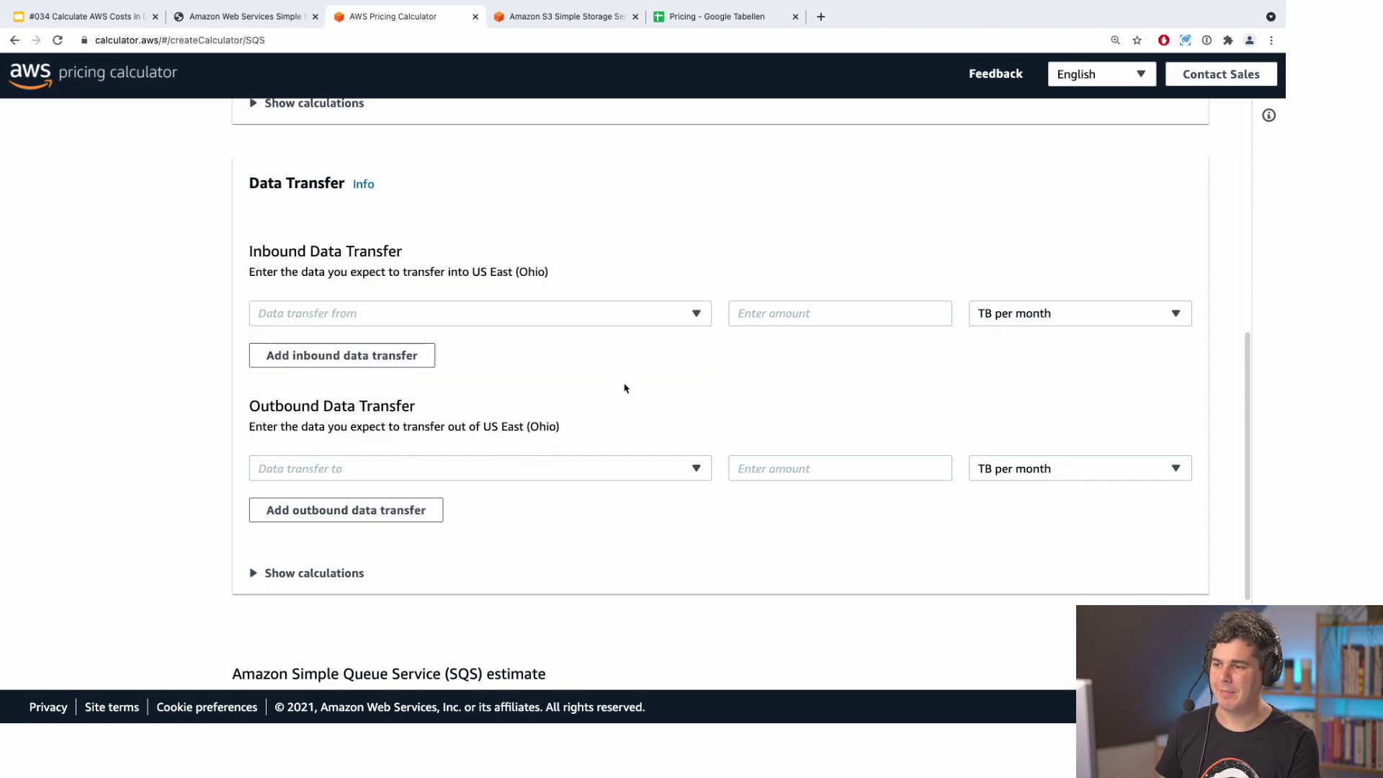
scroll(624, 388, "up", 5)
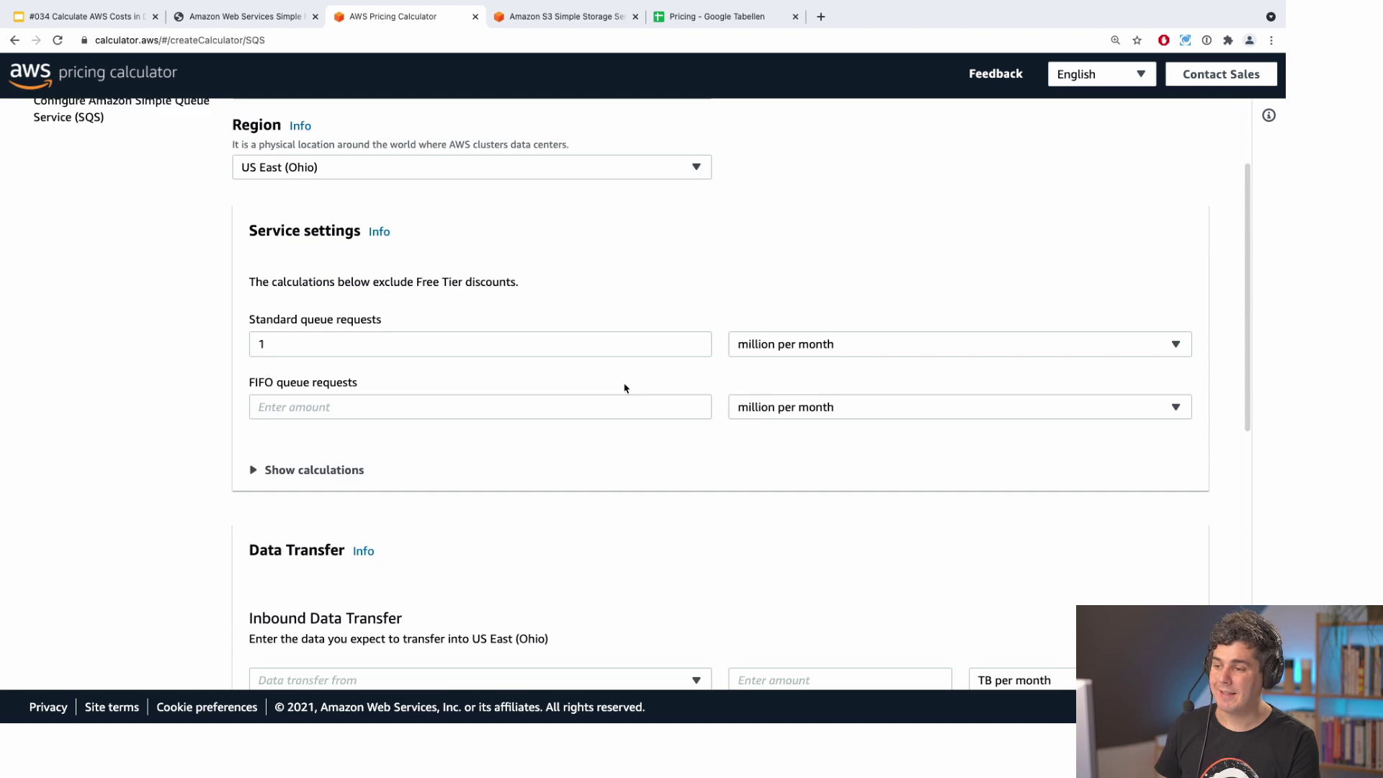
scroll(624, 389, "down", 3)
scroll(625, 389, "down", 1)
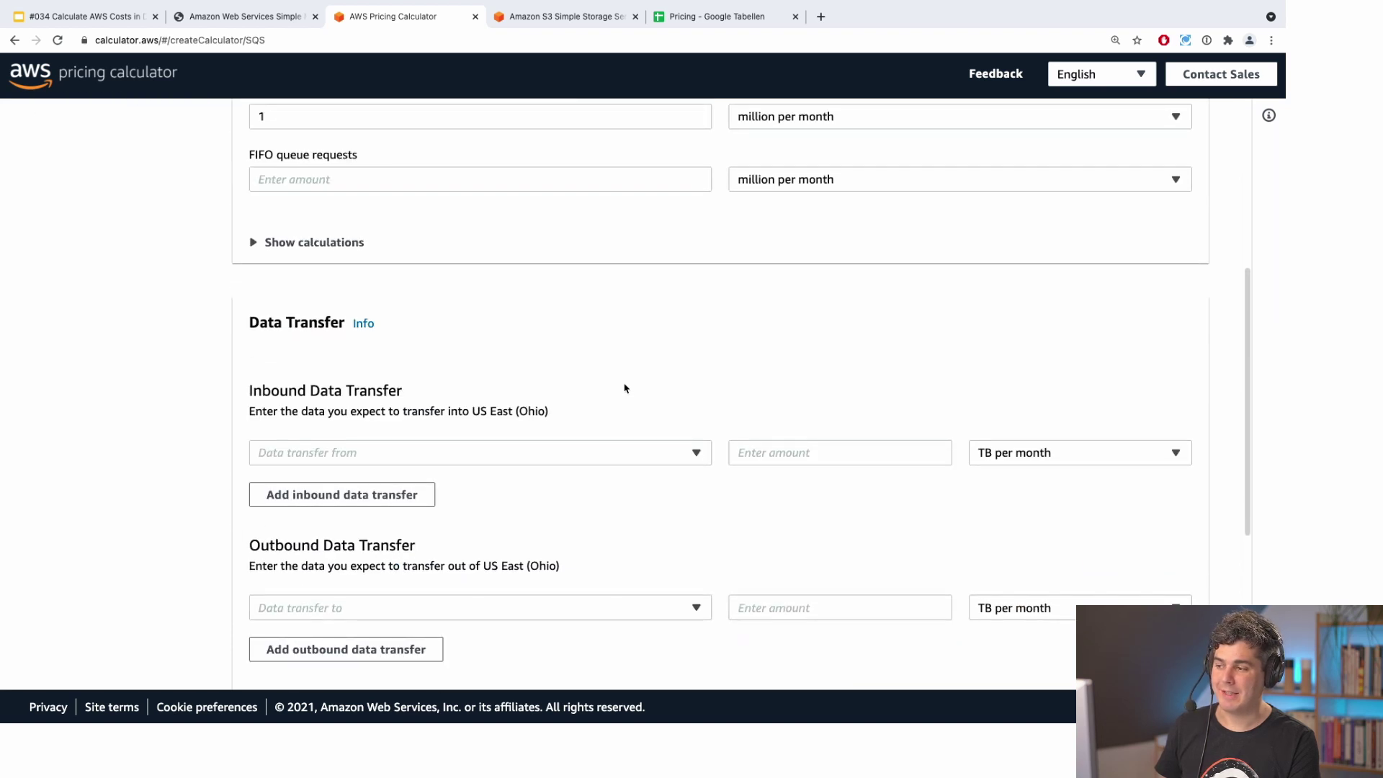
scroll(624, 389, "up", 5)
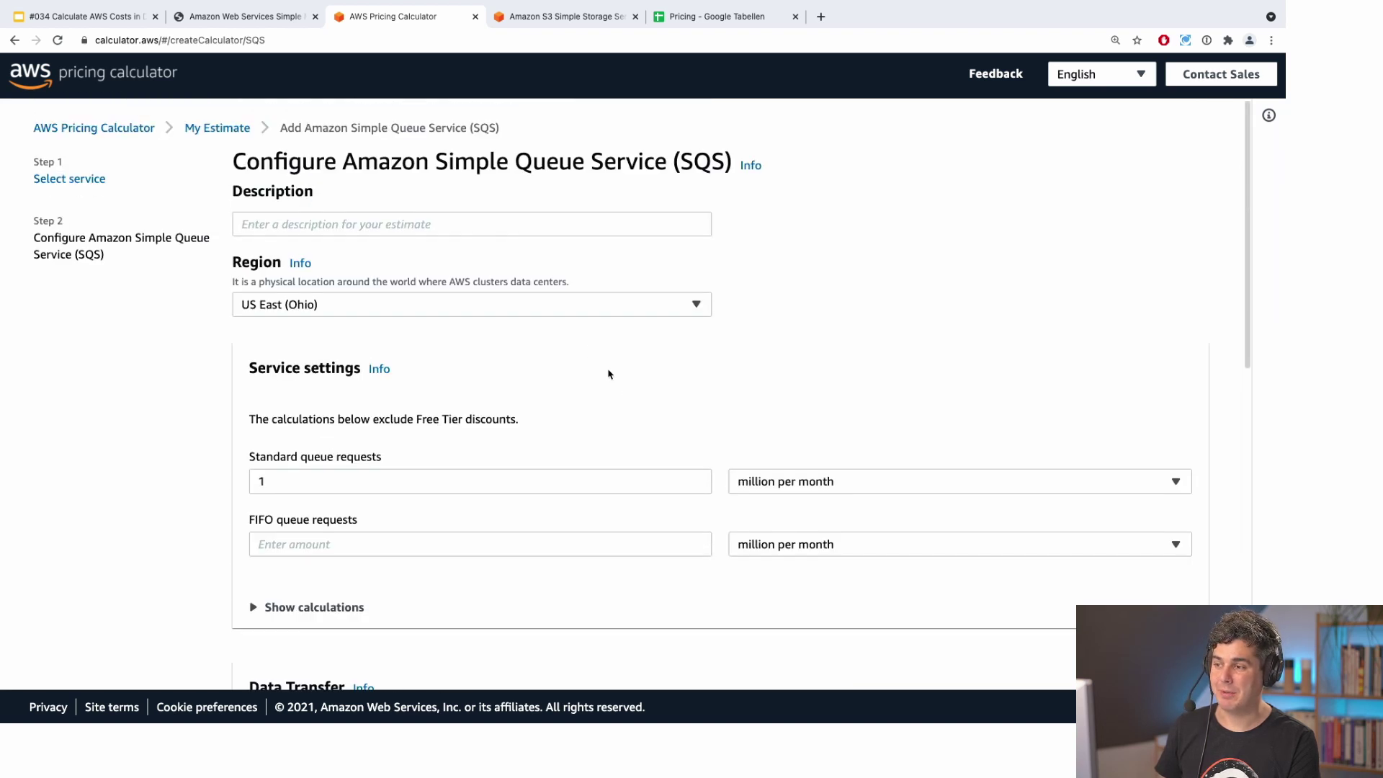
scroll(577, 302, "down", 4)
scroll(1083, 548, "down", 5)
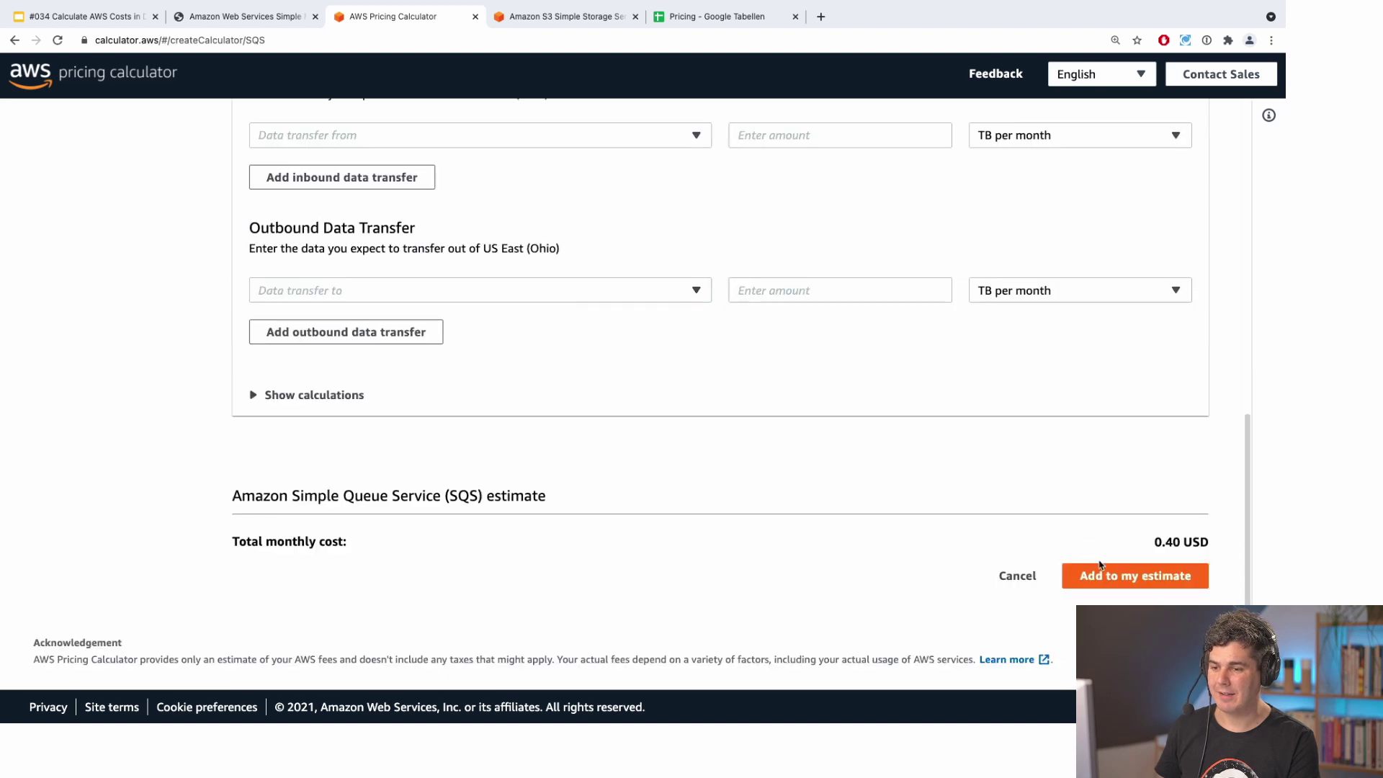
left_click(1098, 569)
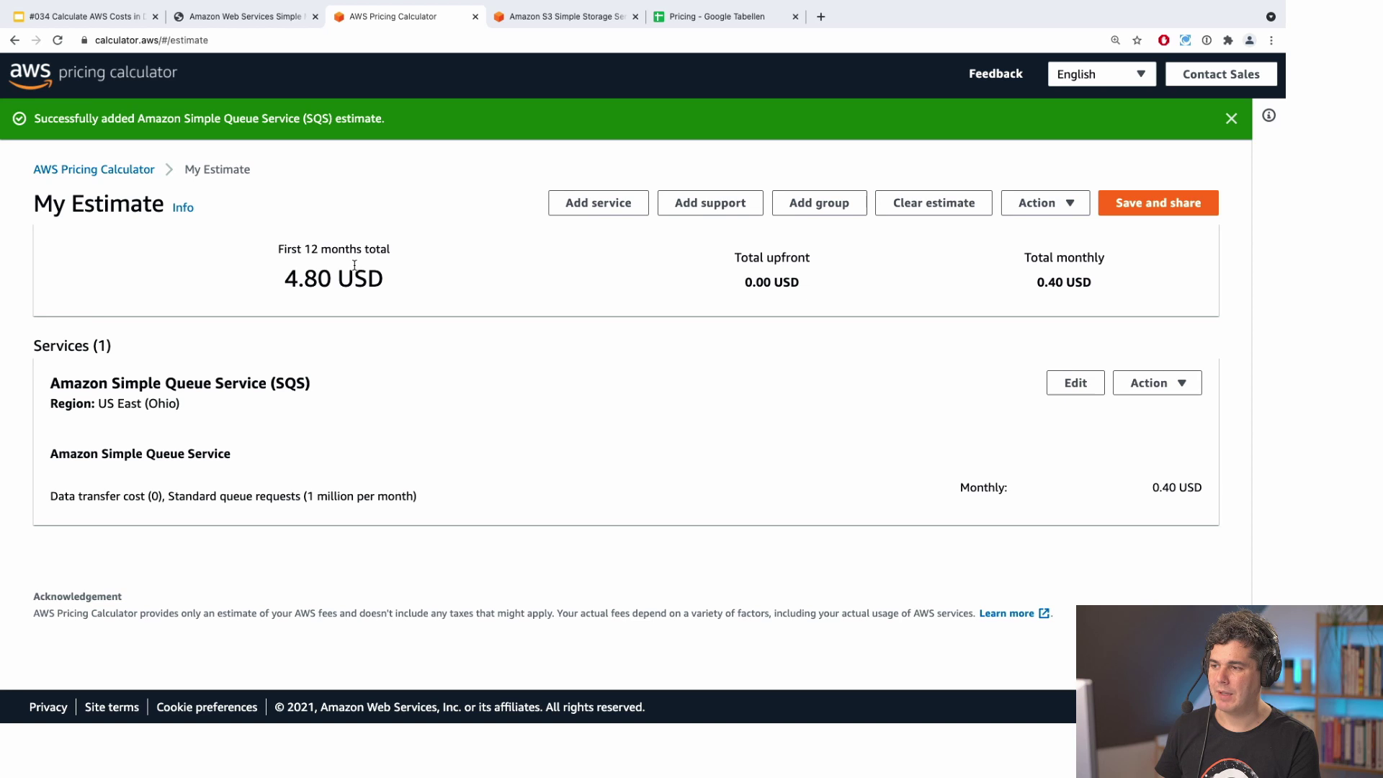
Step: Add a service, search 's3', and configure Amazon Simple Storage Service (S3)
left_click(573, 210)
left_click(317, 247)
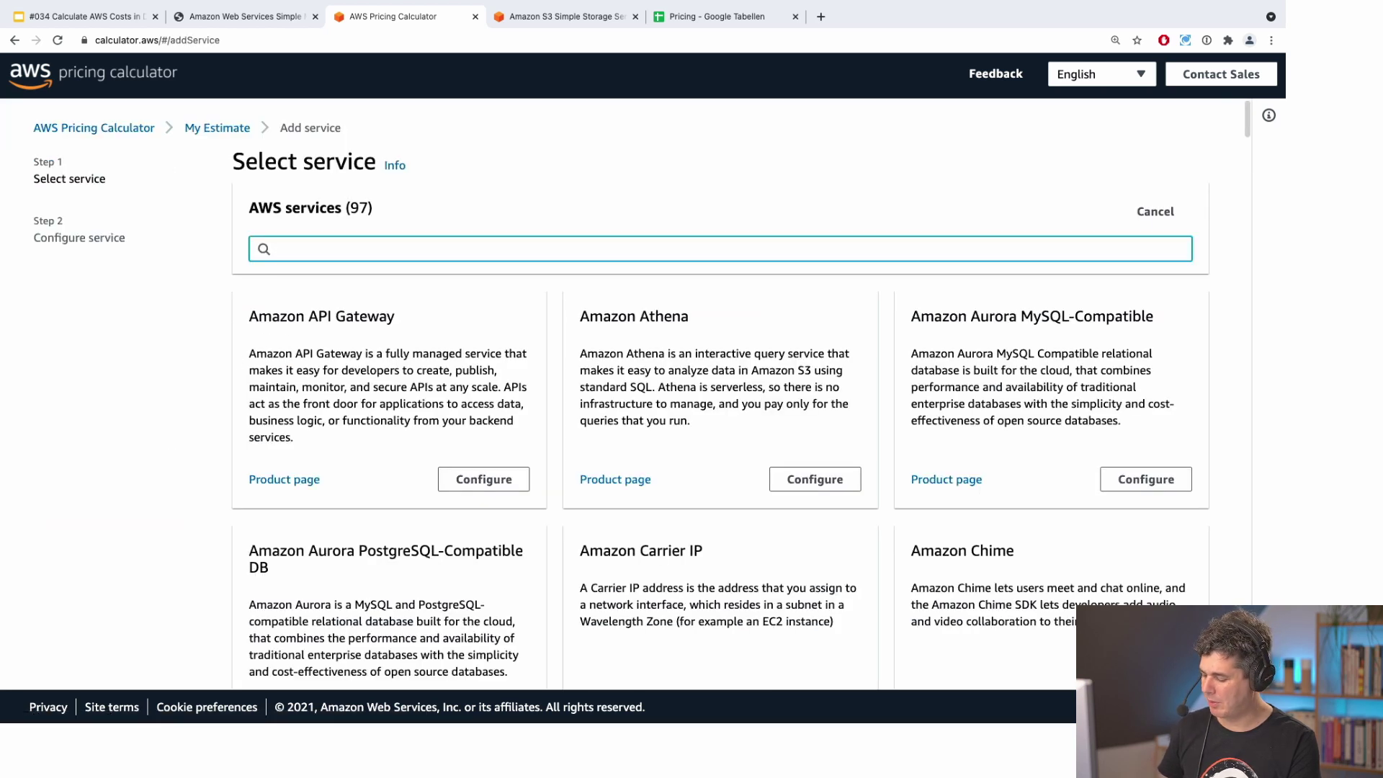
type("s3")
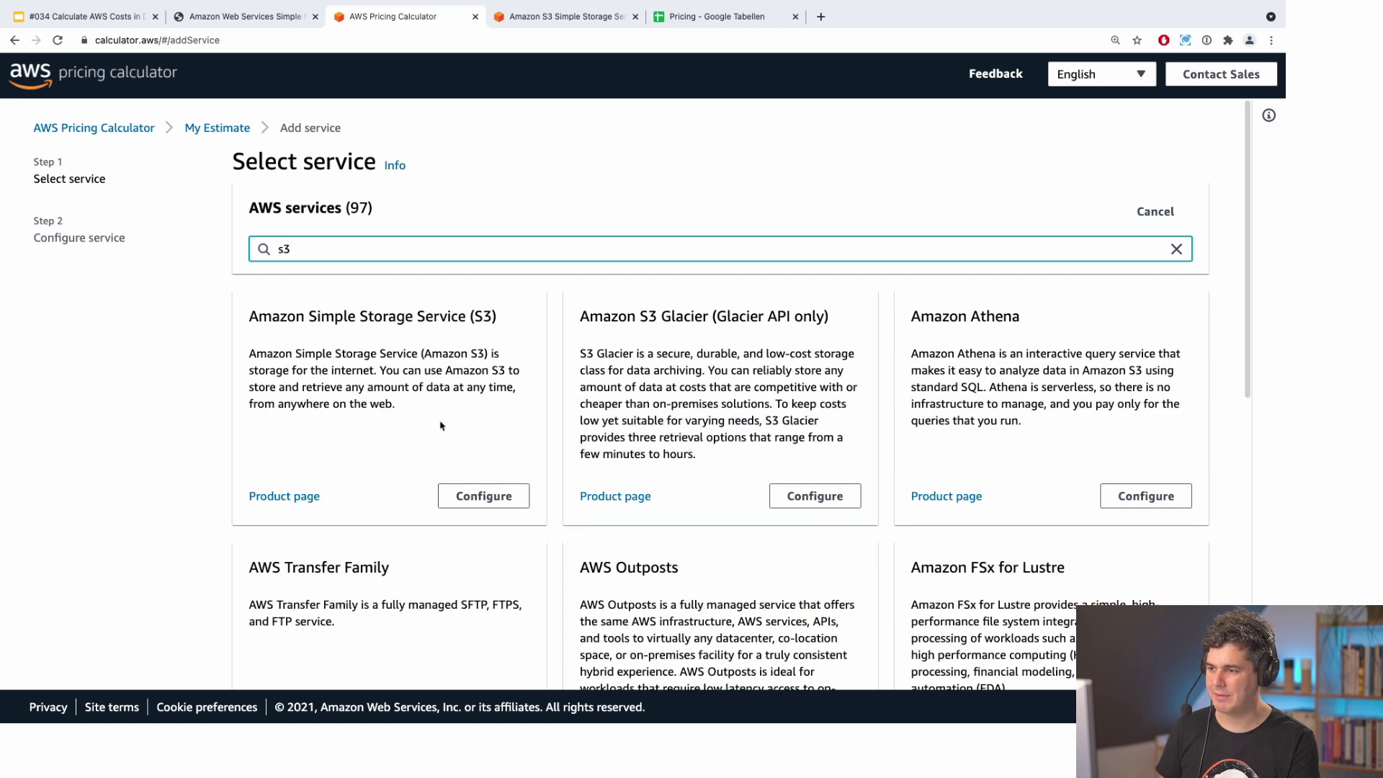
left_click(466, 498)
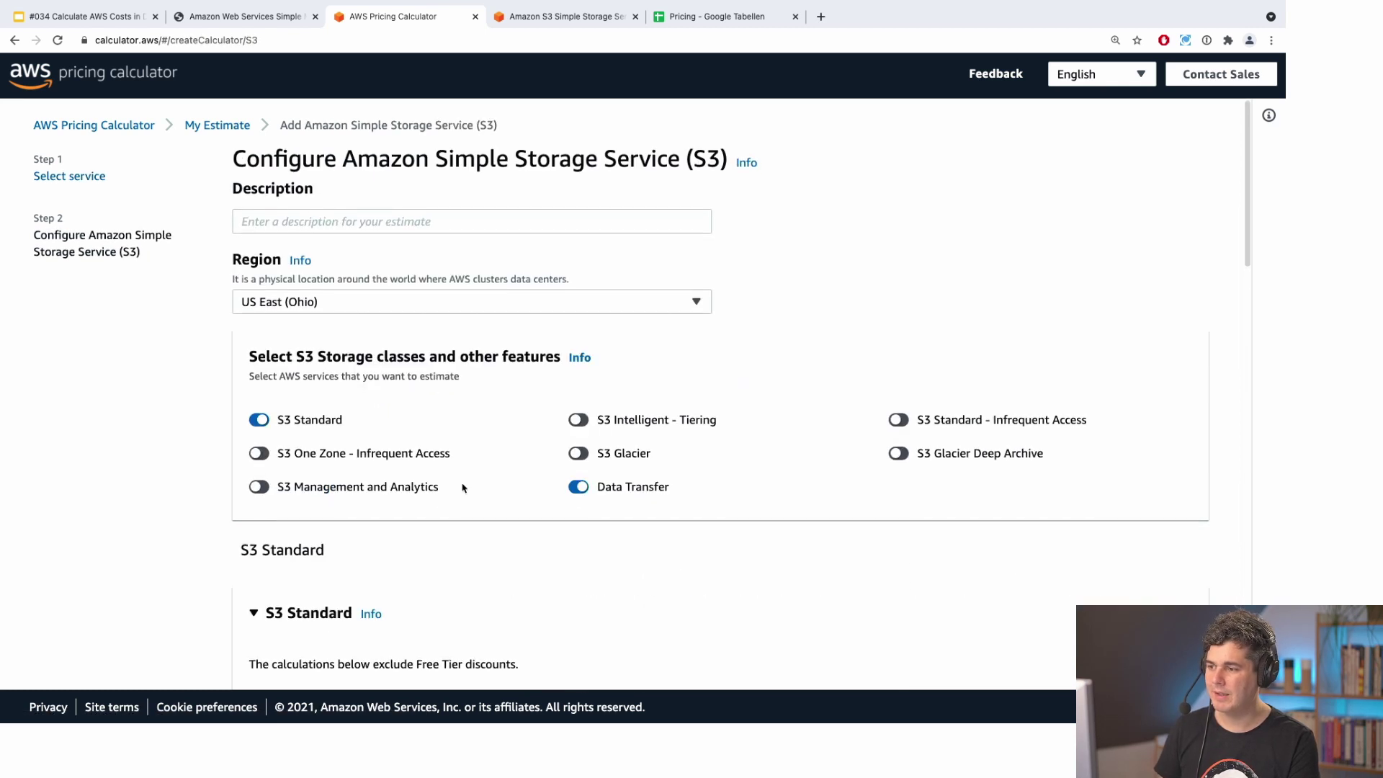
Step: Scroll the S3 form to the PUT/COPY/POST/LIST and GET/SELECT request fields
scroll(467, 409, "down", 3)
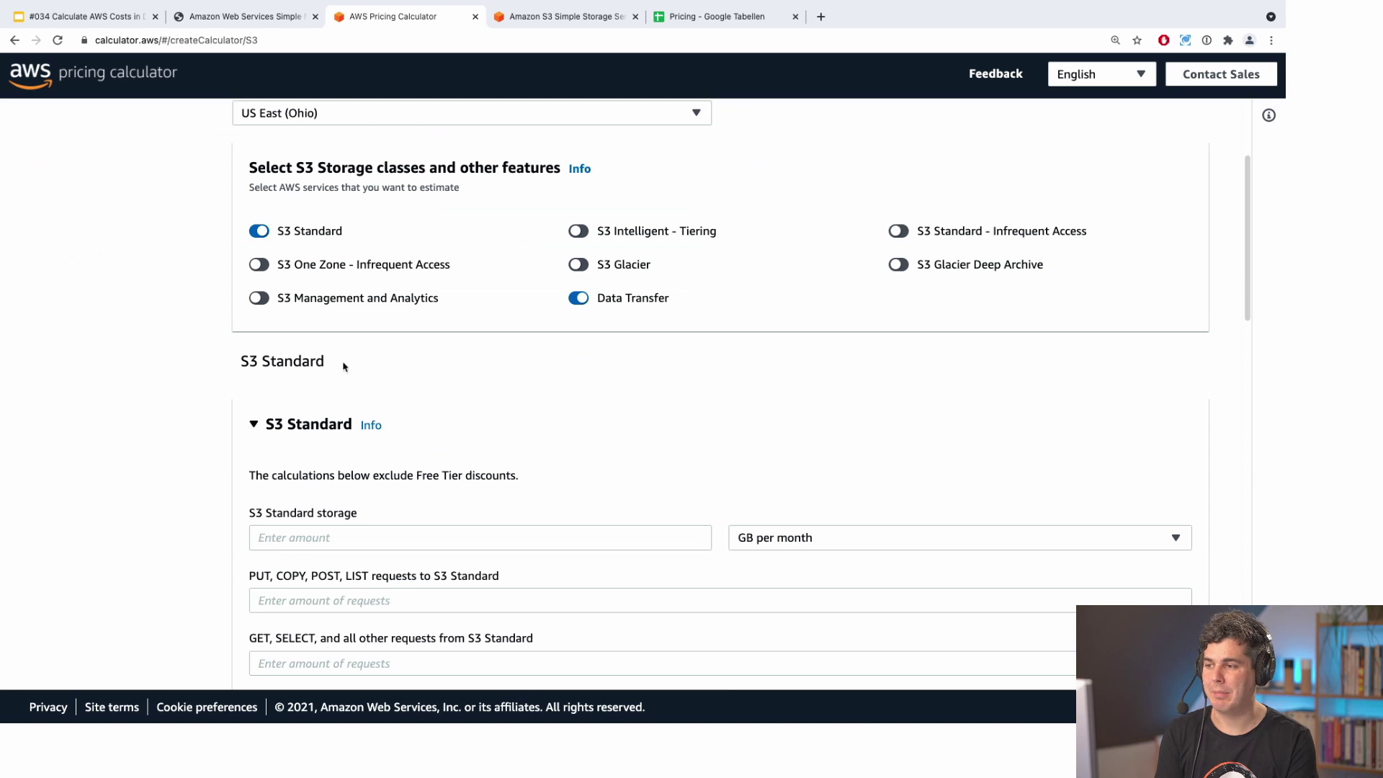
scroll(332, 393, "down", 1)
scroll(404, 424, "down", 3)
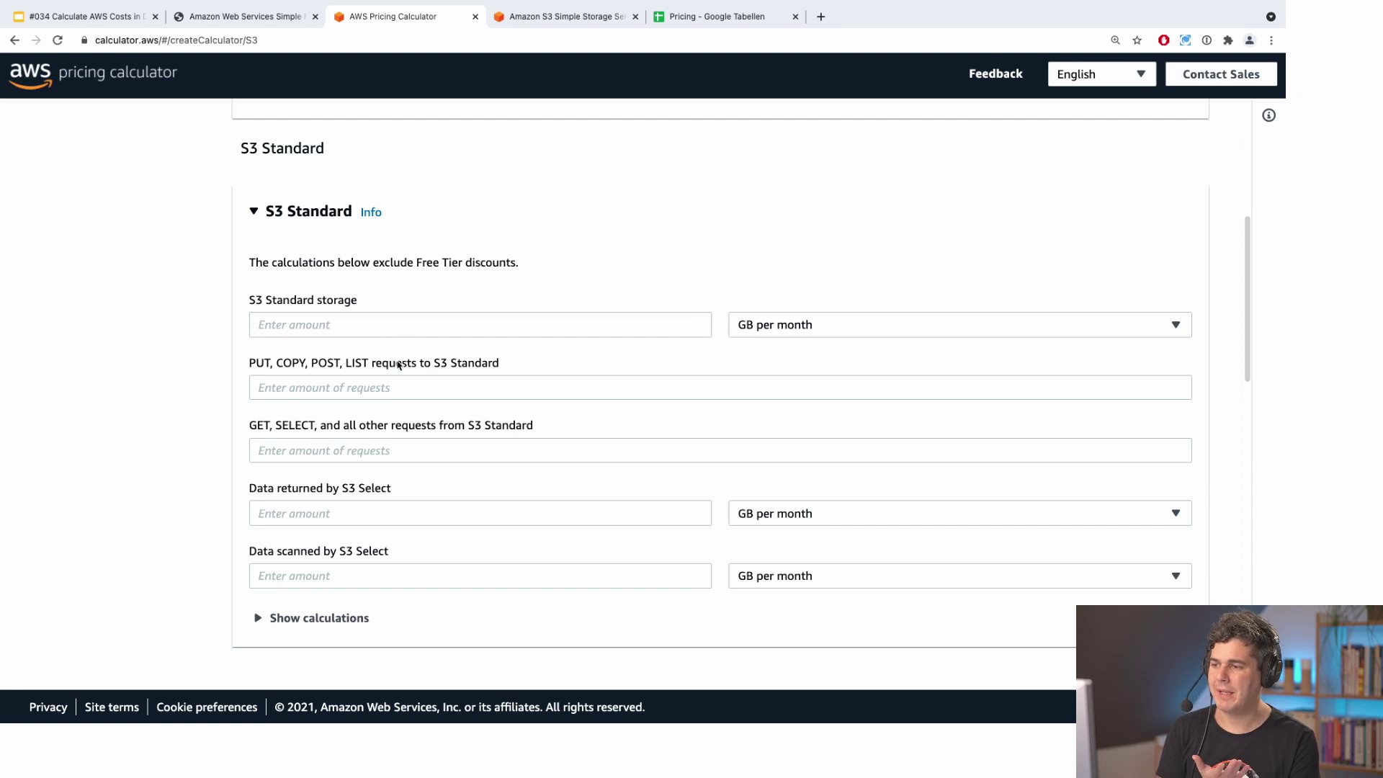
left_click(398, 389)
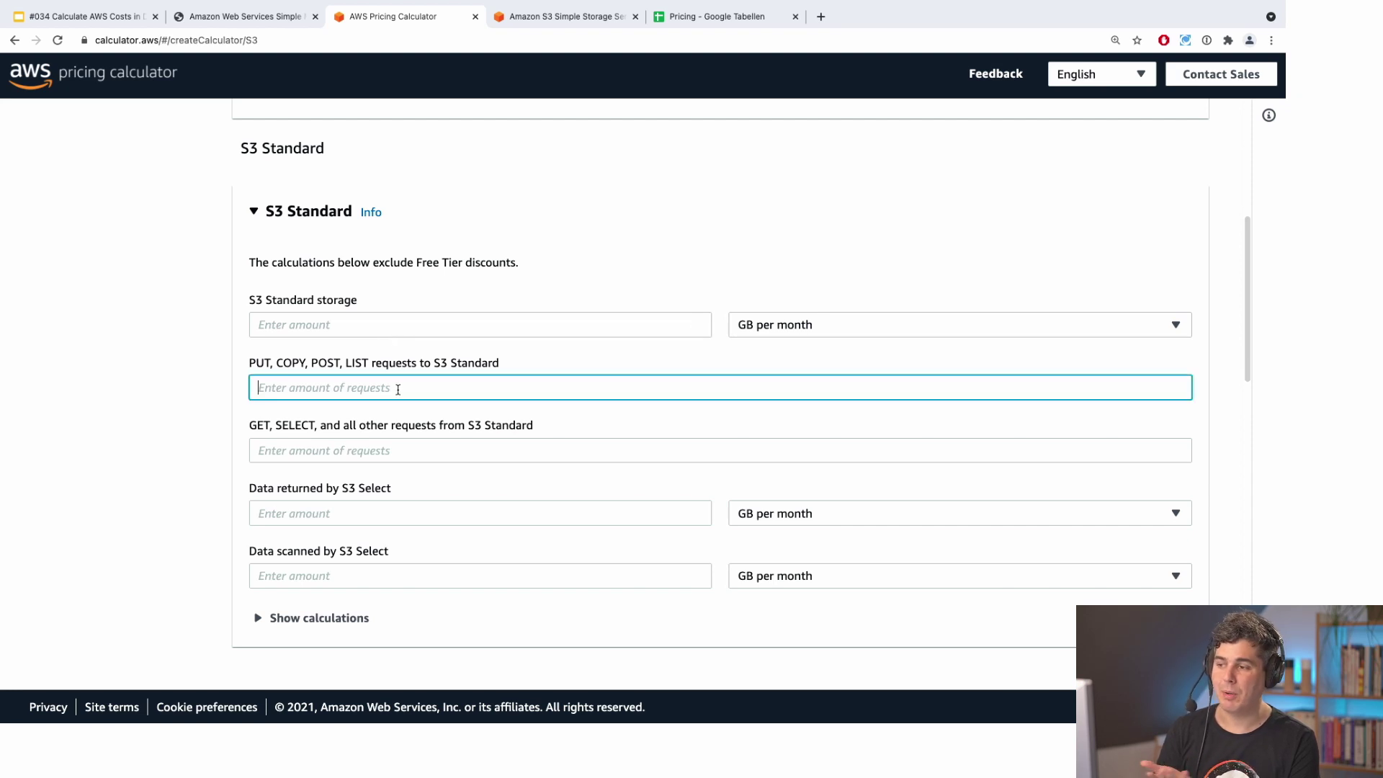
left_click(404, 451)
Step: Review the rest of the S3 form at 0.00 USD, then switch to the S3 pricing page
scroll(461, 501, "down", 1)
scroll(552, 543, "down", 3)
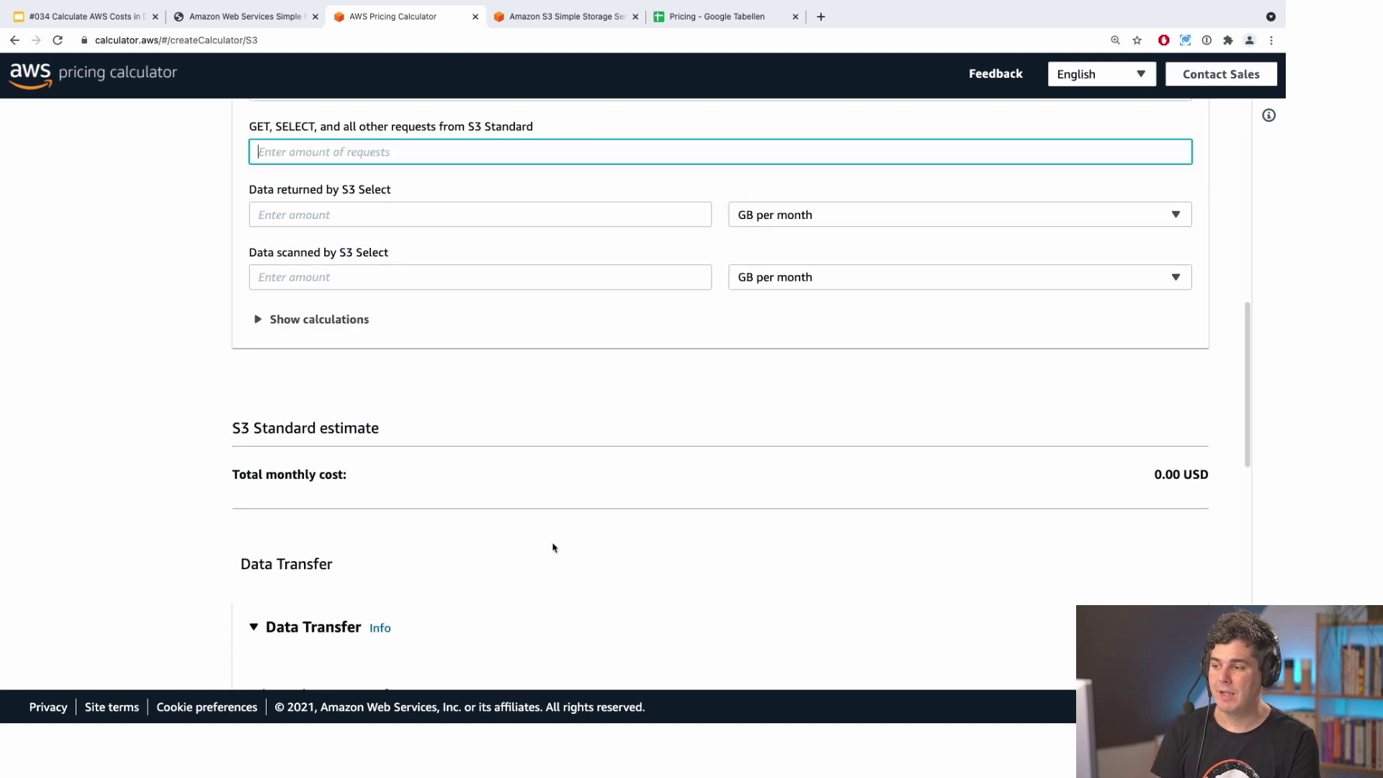
scroll(553, 548, "down", 3)
scroll(553, 548, "down", 3)
scroll(553, 547, "down", 3)
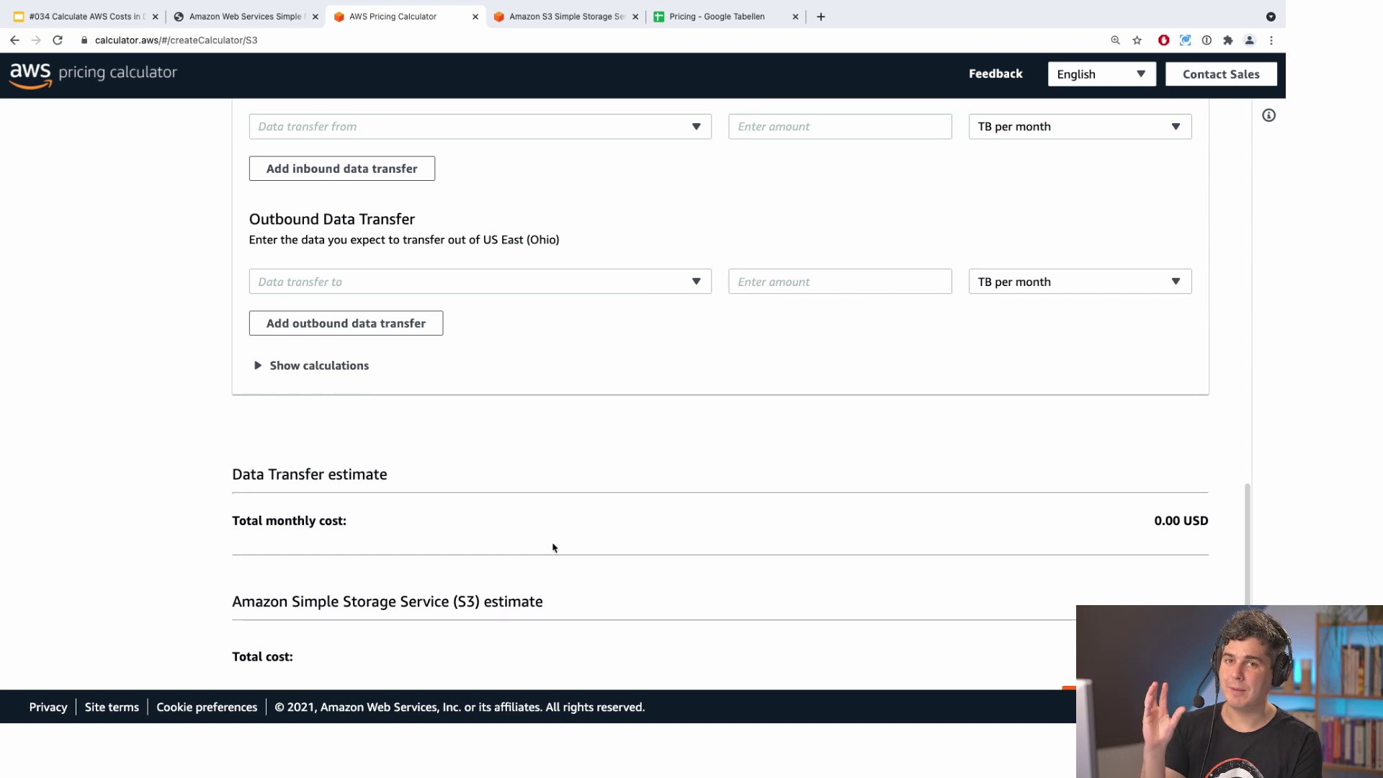
scroll(561, 523, "down", 1)
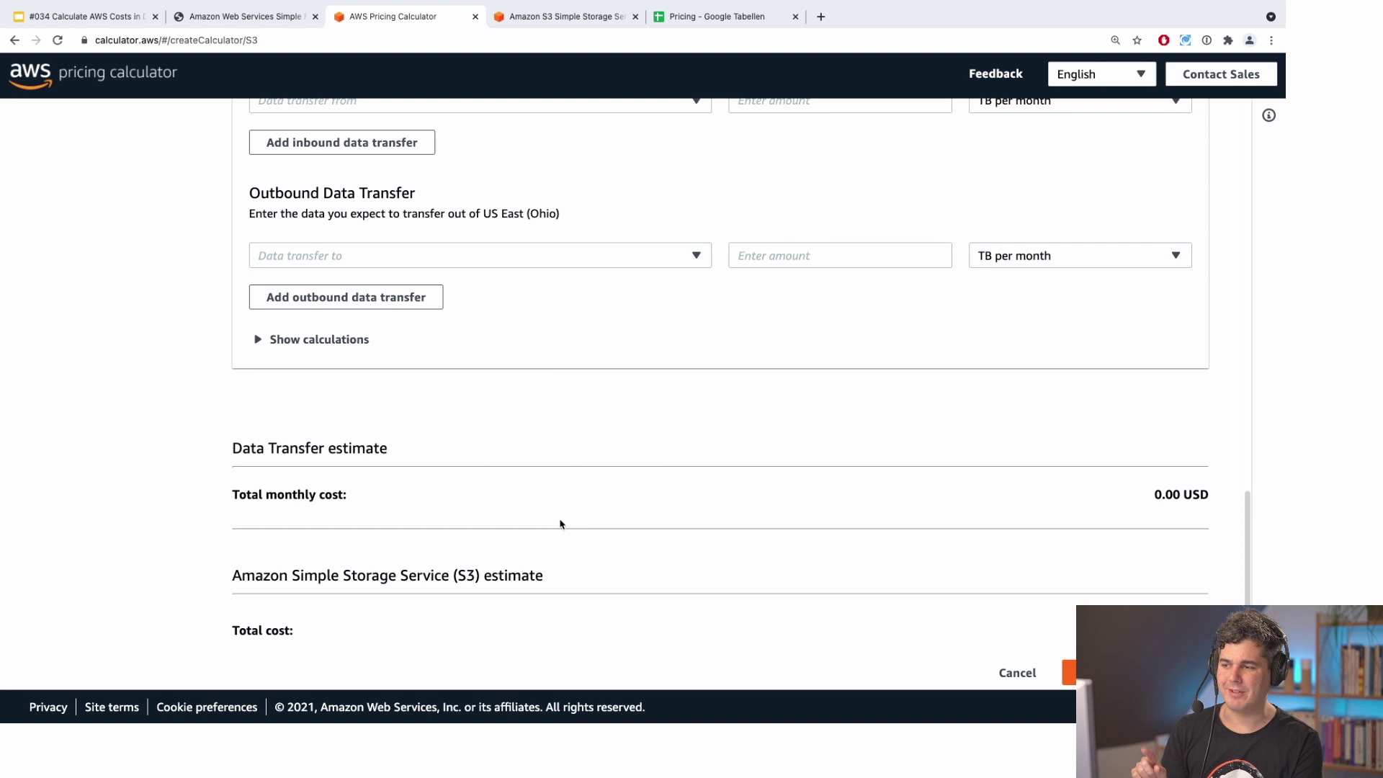
scroll(560, 524, "down", 3)
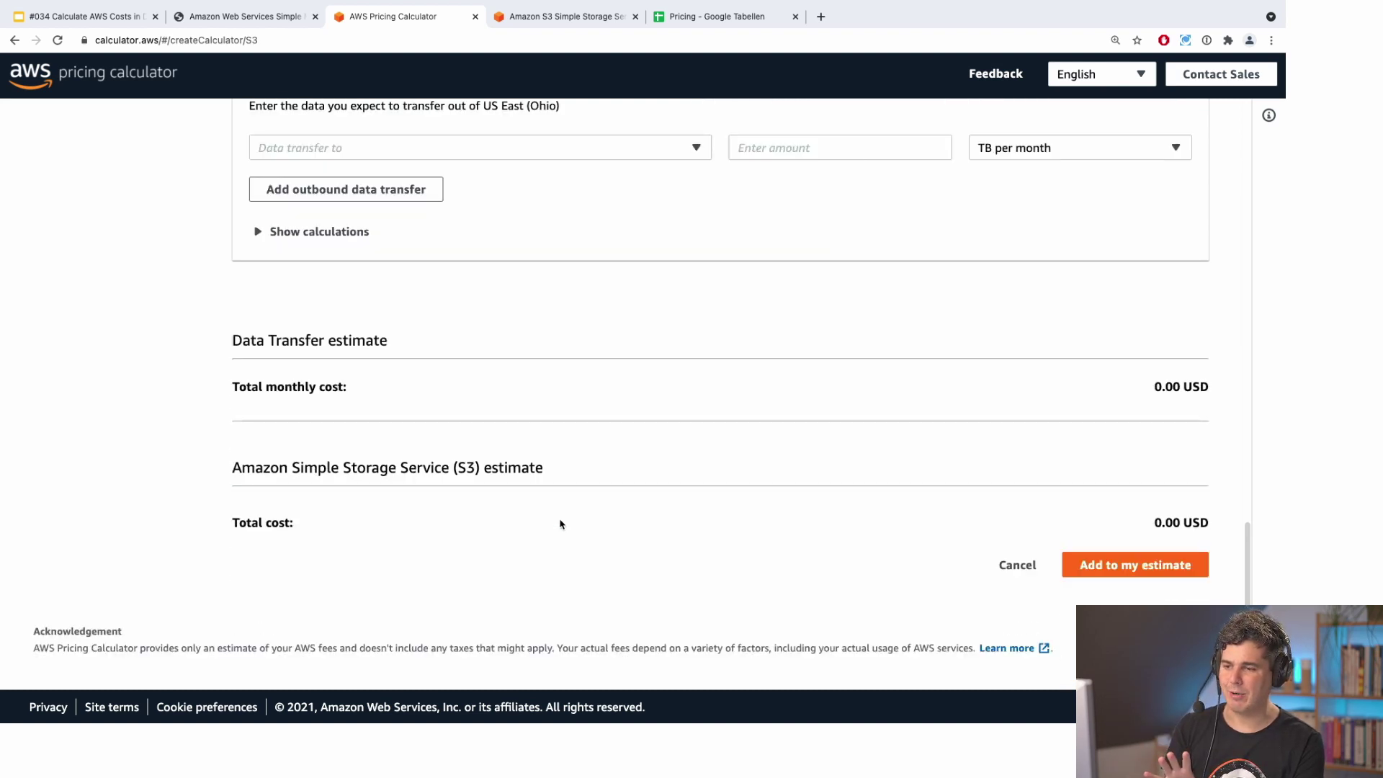
scroll(560, 523, "up", 6)
scroll(561, 523, "up", 2)
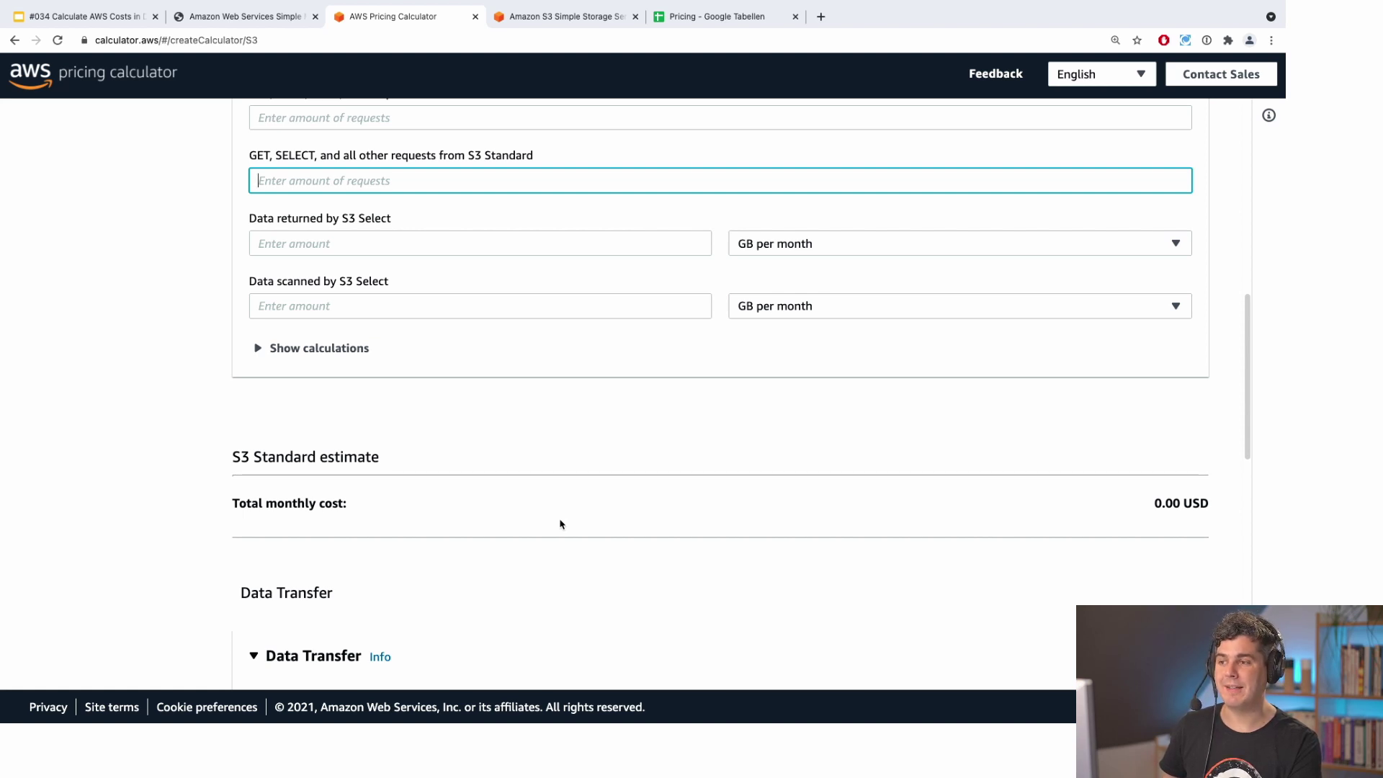
key("ctrl+Tab")
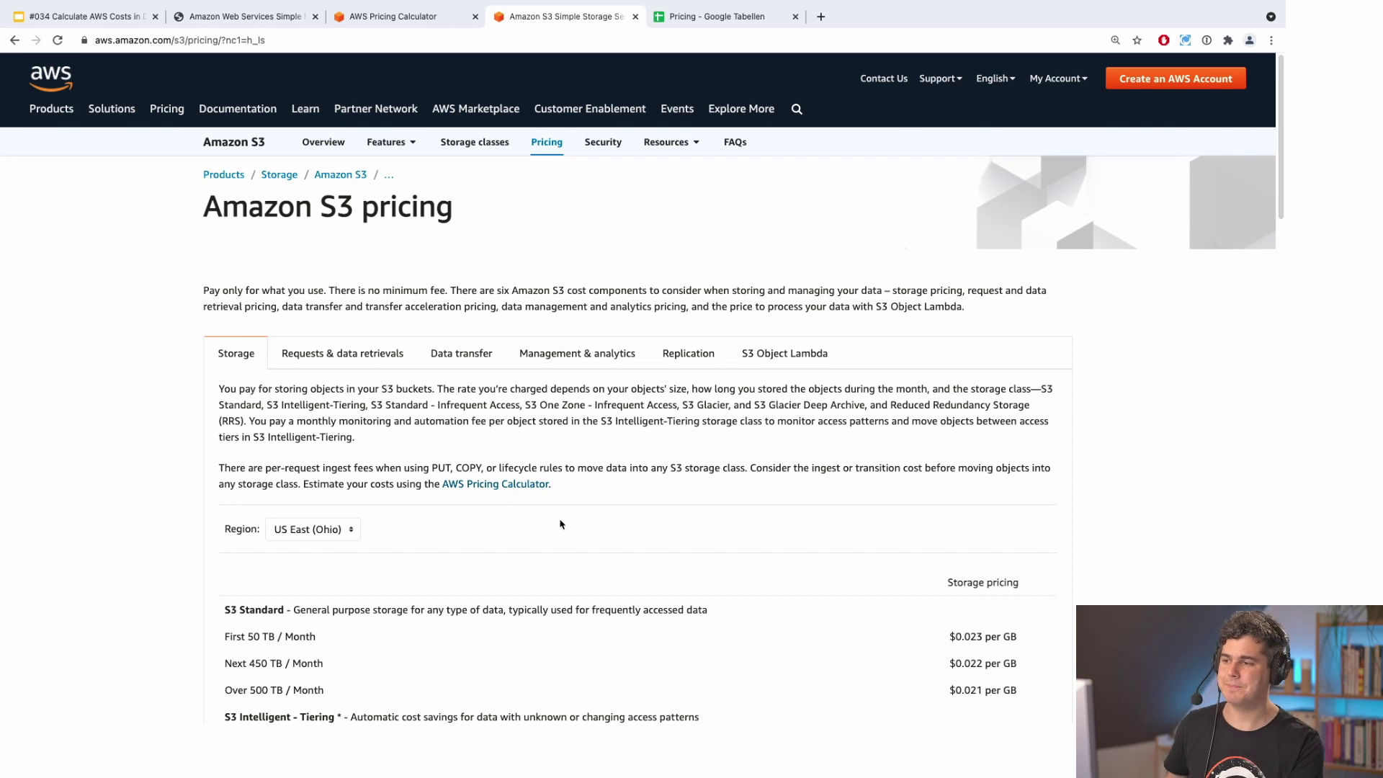
Step: Browse the S3 storage prices, with S3 Standard at $0.023 per GB, and return to the top
scroll(561, 524, "down", 1)
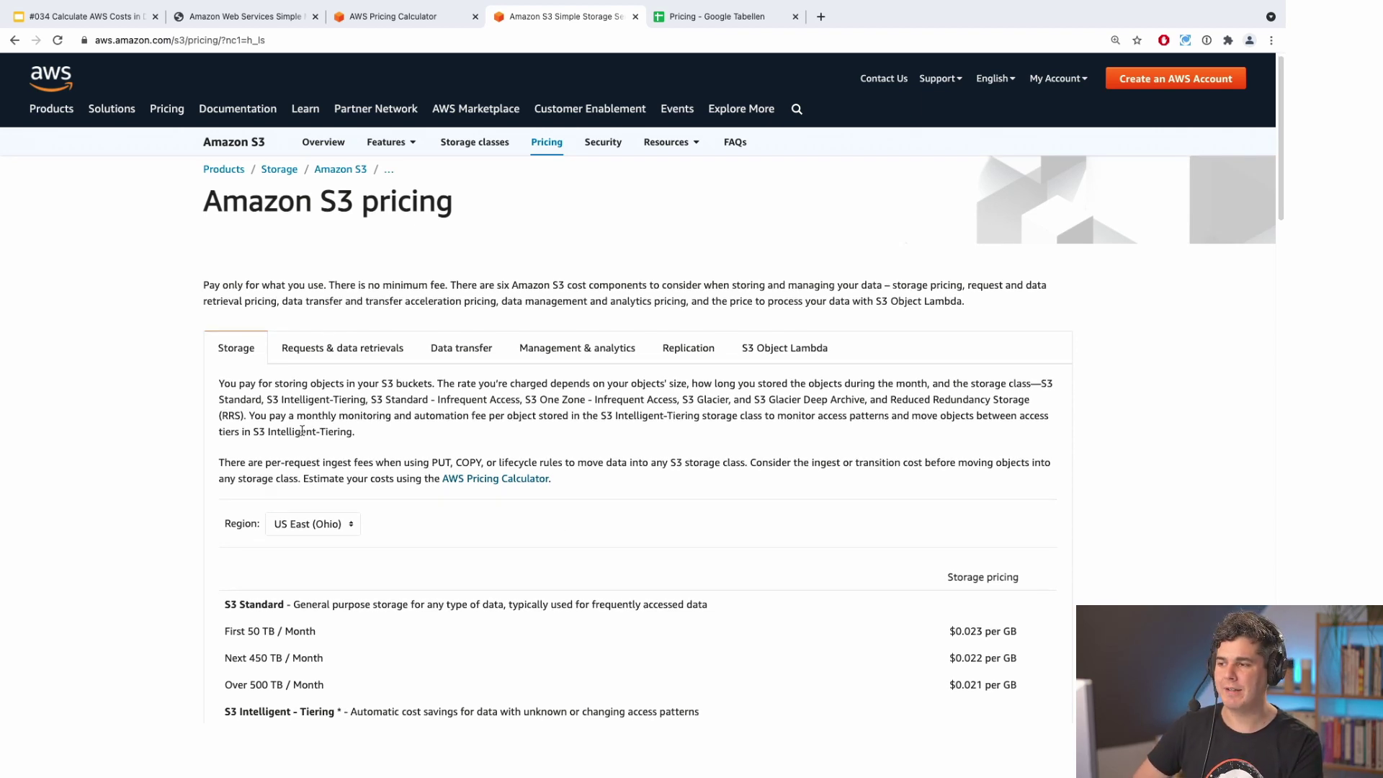
scroll(448, 437, "down", 3)
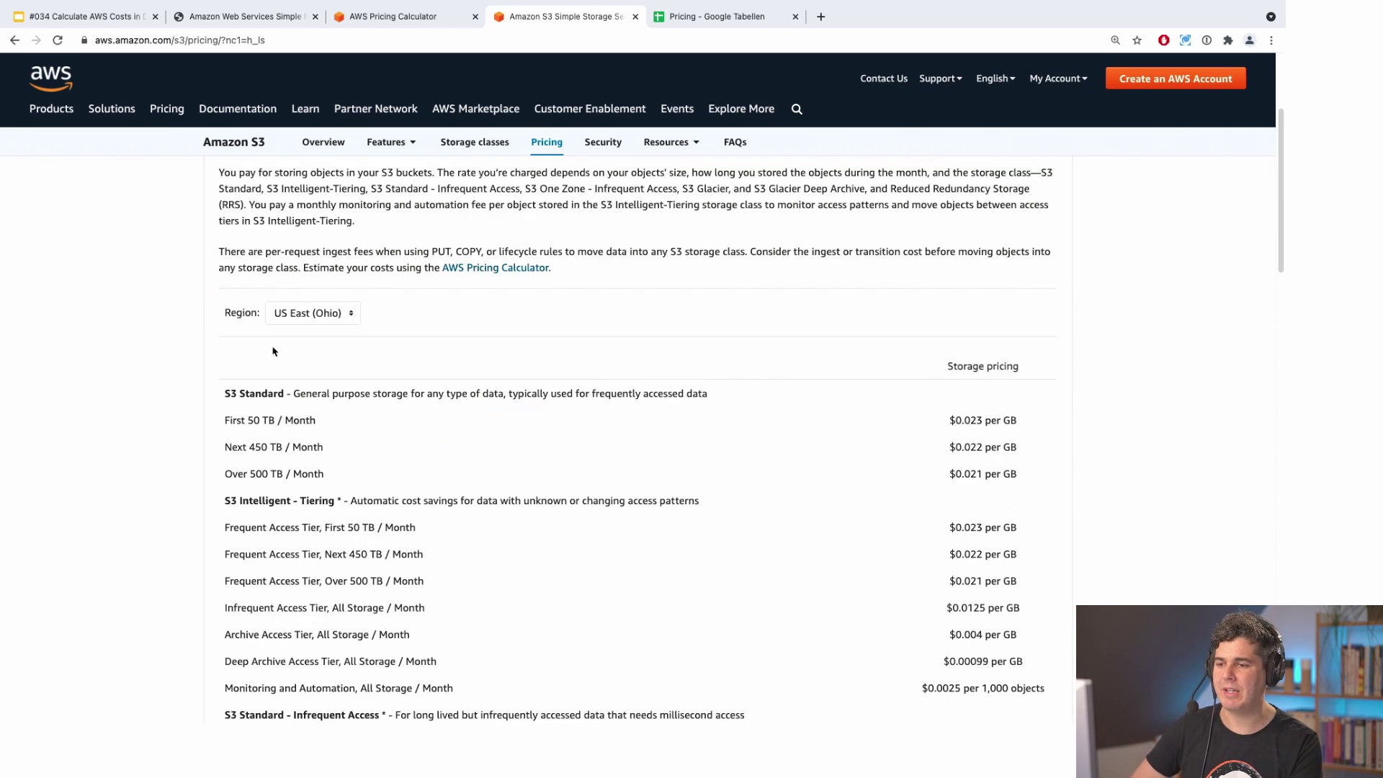
scroll(277, 360, "down", 1)
scroll(284, 386, "down", 1)
scroll(287, 392, "down", 2)
scroll(288, 401, "down", 3)
scroll(288, 401, "down", 2)
scroll(287, 400, "down", 1)
key("Home")
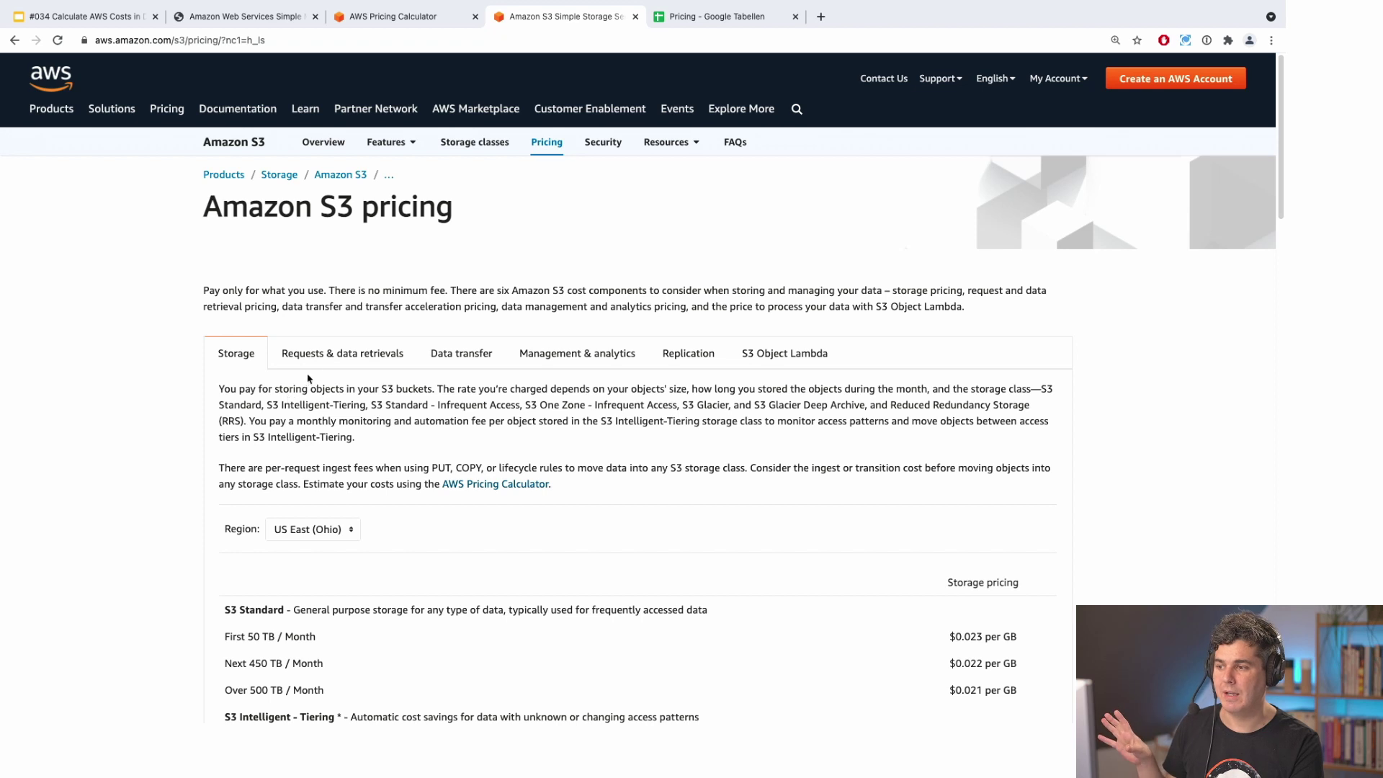
Step: Check request and retrieval prices, then show data transfer rates with outbound at $0.09 per GB
left_click(315, 361)
scroll(525, 470, "down", 2)
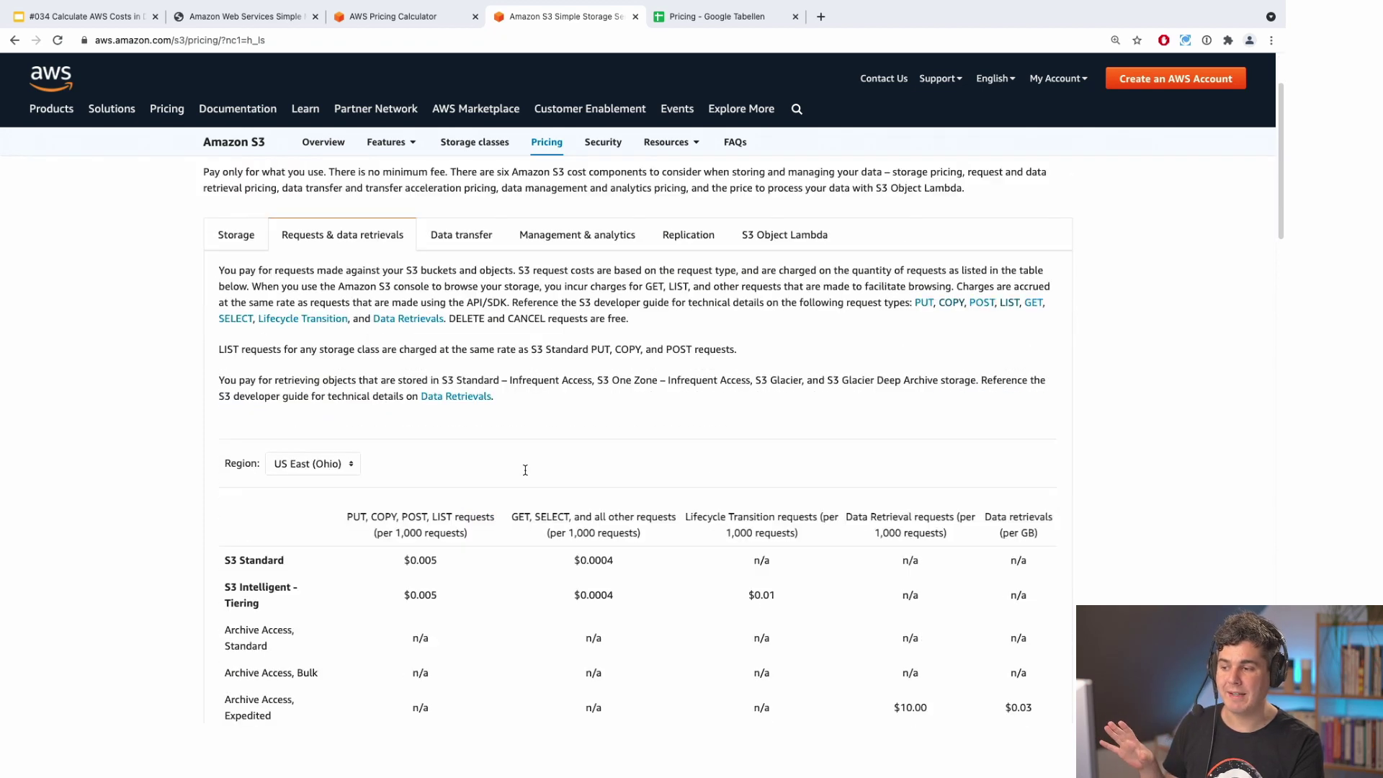
scroll(513, 481, "down", 1)
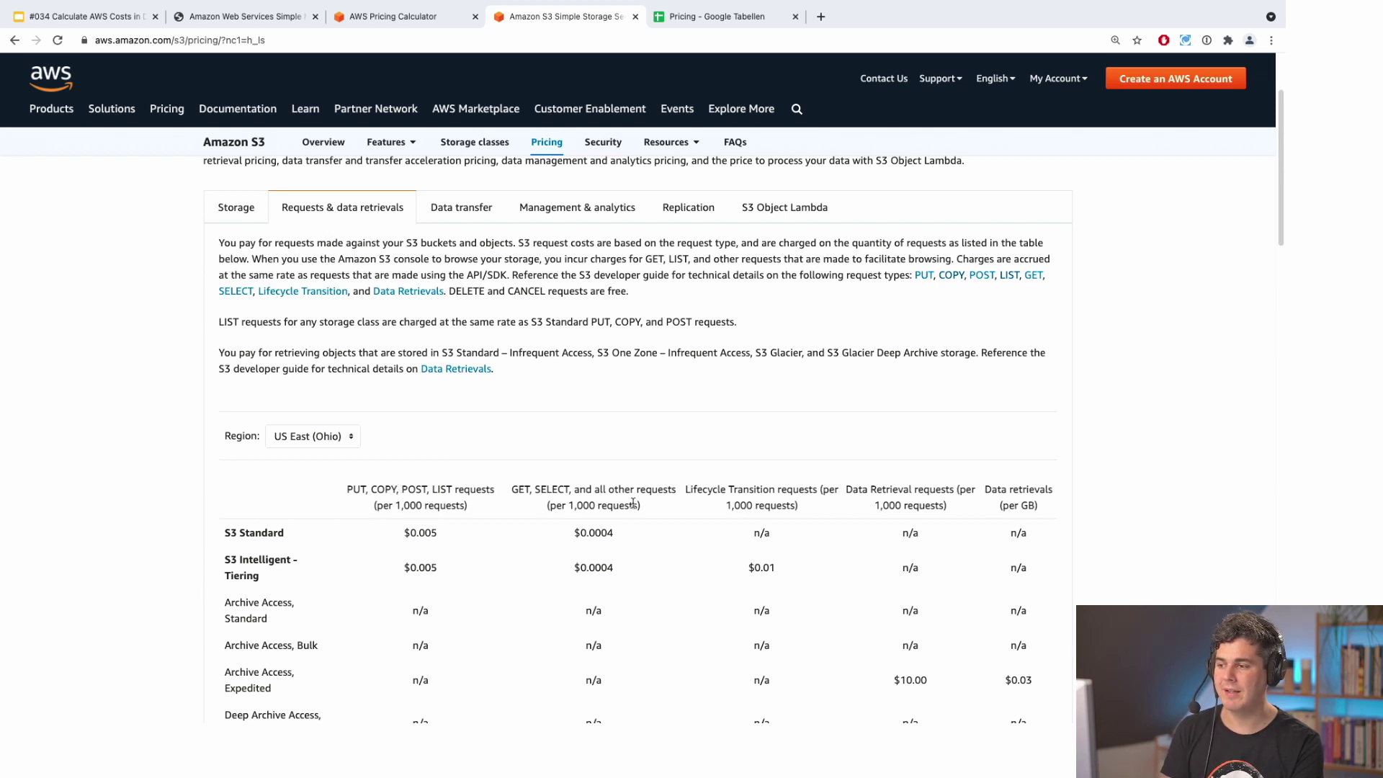
scroll(633, 502, "up", 2)
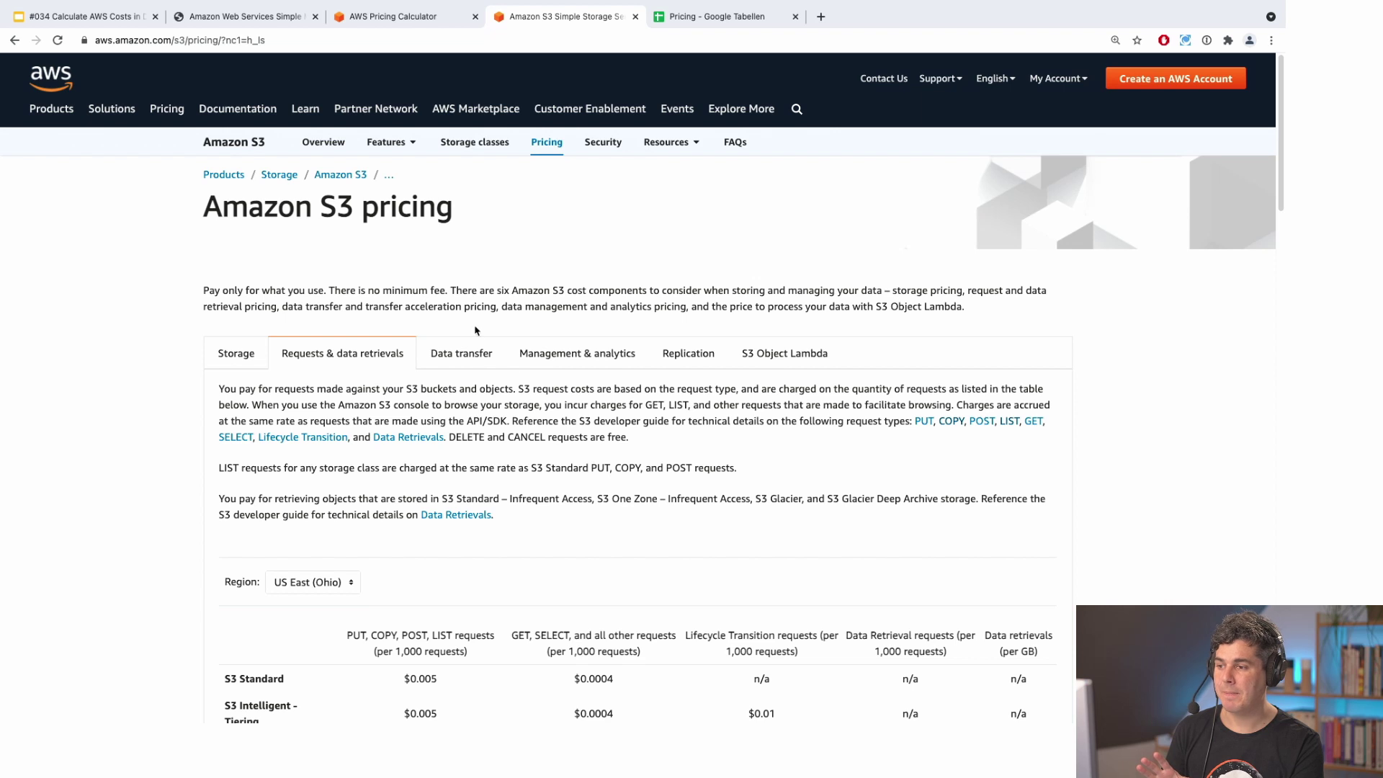
left_click(473, 351)
scroll(526, 455, "down", 2)
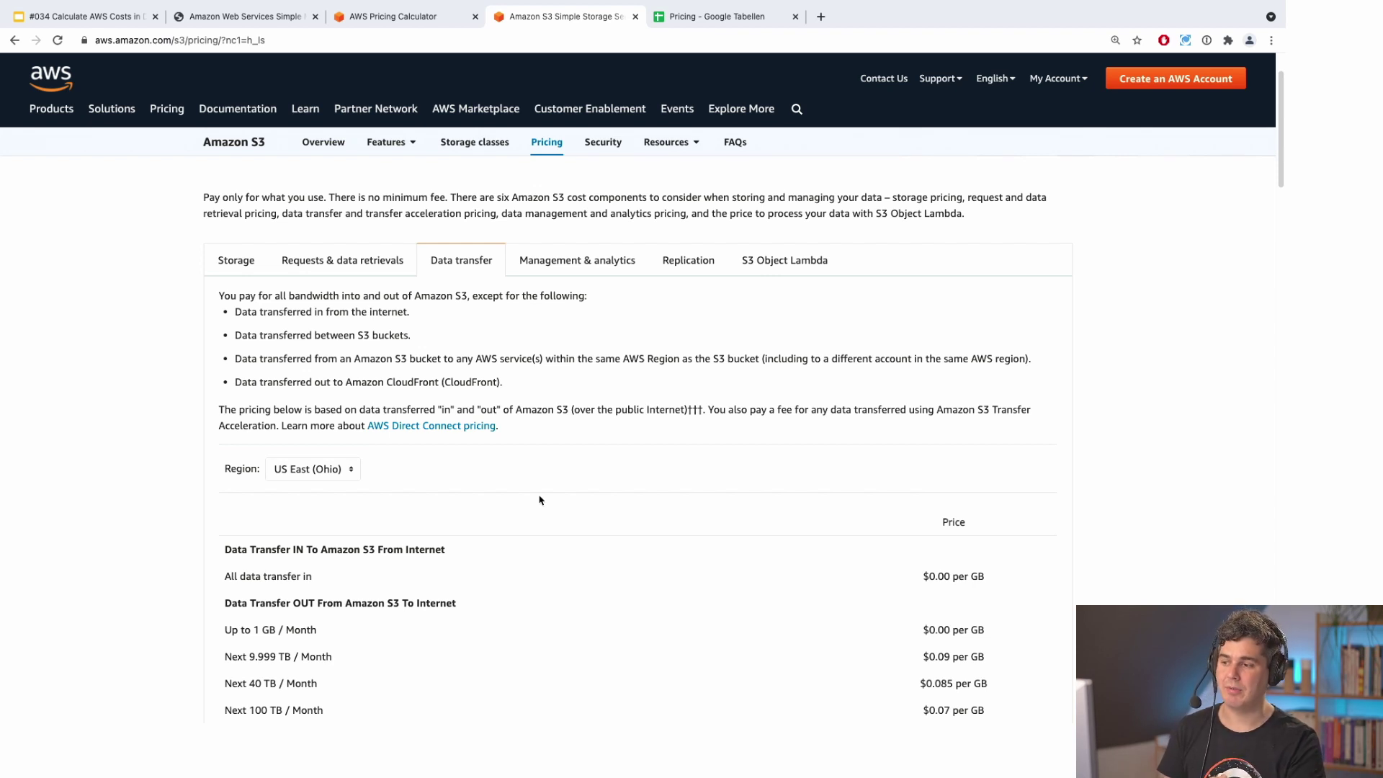
Step: Read through the S3 data transfer price table, marking the inbound transfer heading
double_click(337, 545)
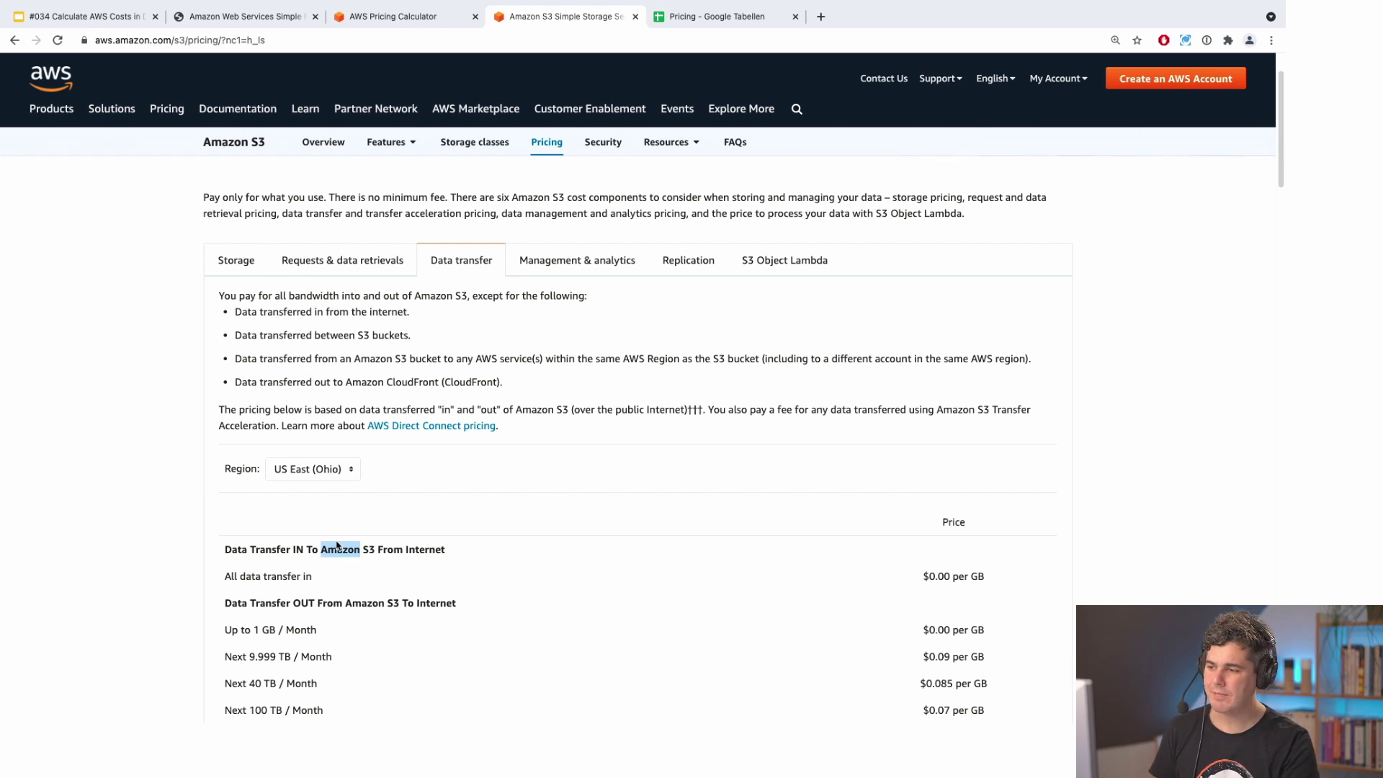
scroll(339, 546, "down", 2)
scroll(343, 546, "down", 3)
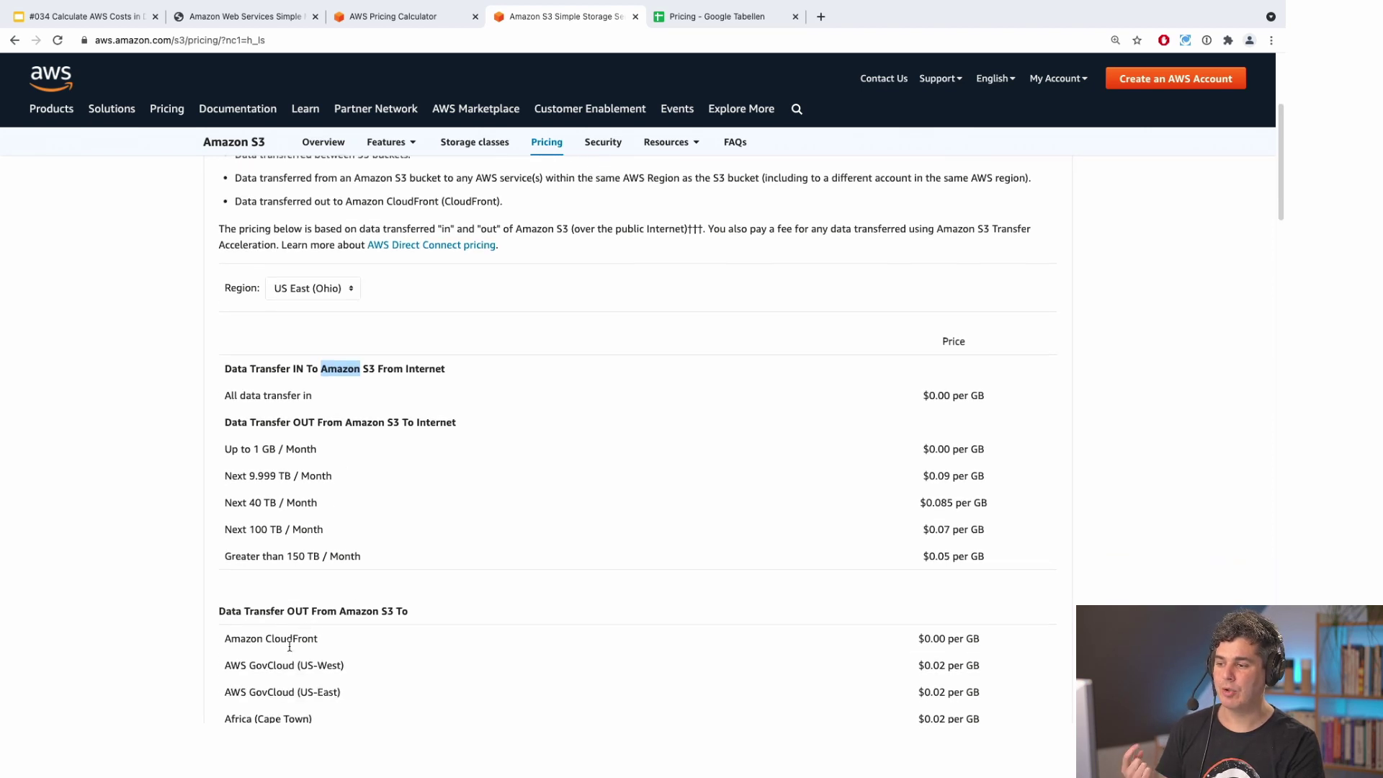
scroll(289, 648, "down", 1)
scroll(290, 649, "down", 1)
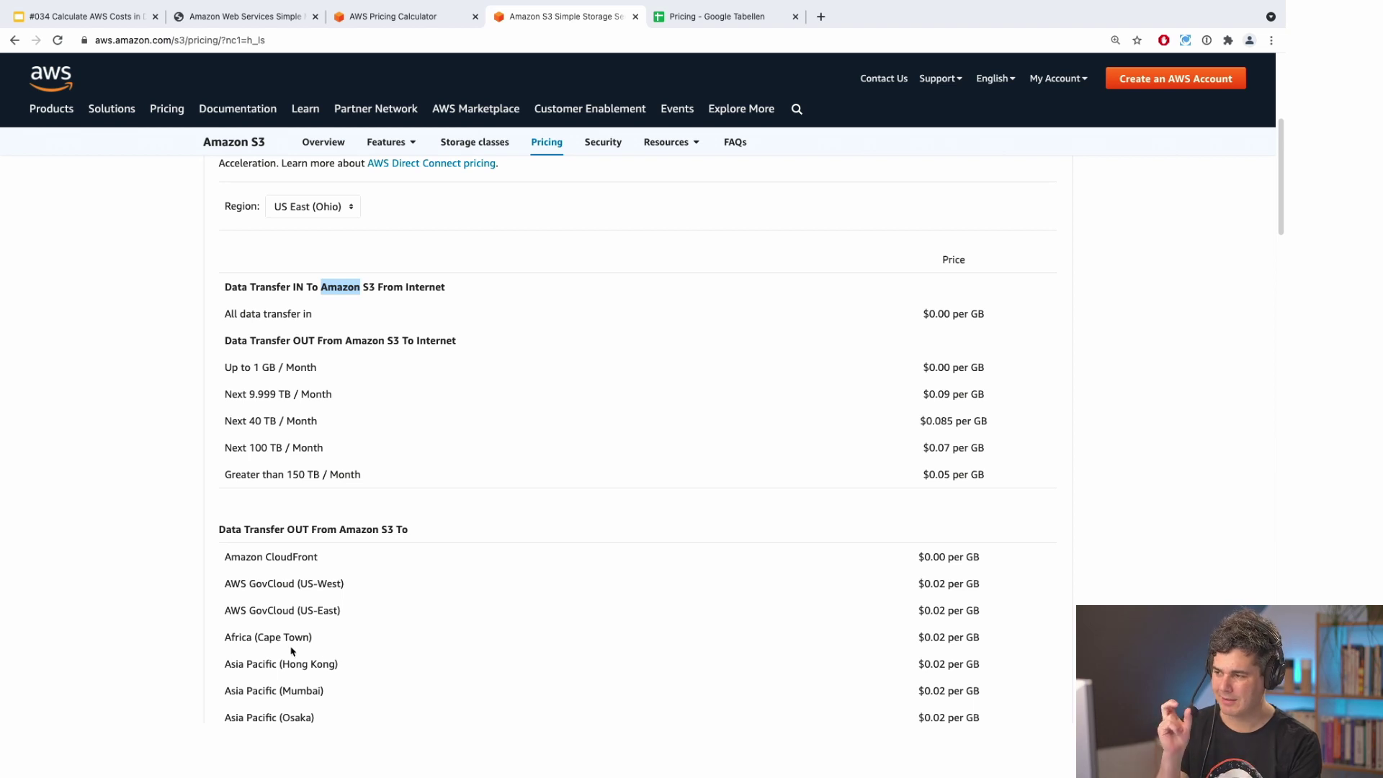
scroll(292, 650, "up", 5)
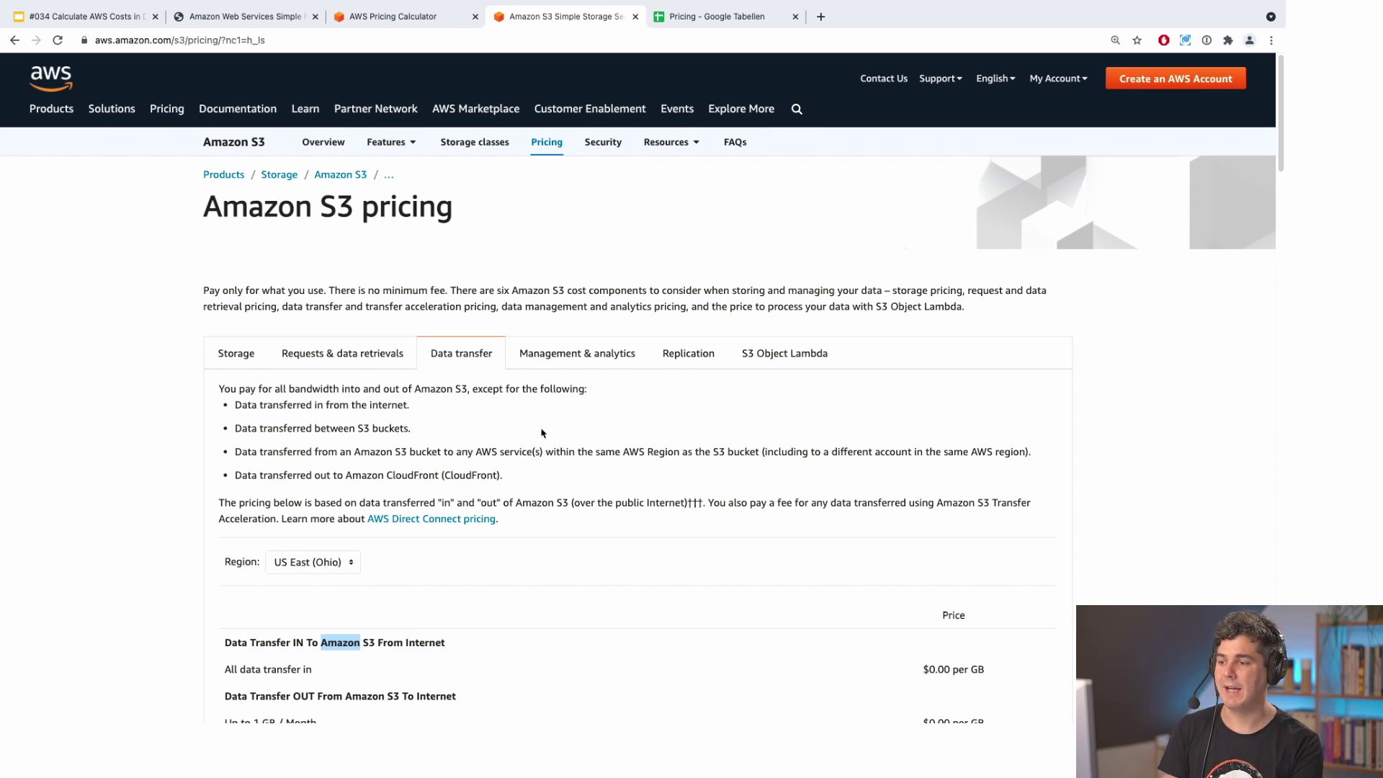
Step: Show Management & analytics prices and highlight S3 Object Tagging at $0.01 per 10,000 tags
left_click(553, 358)
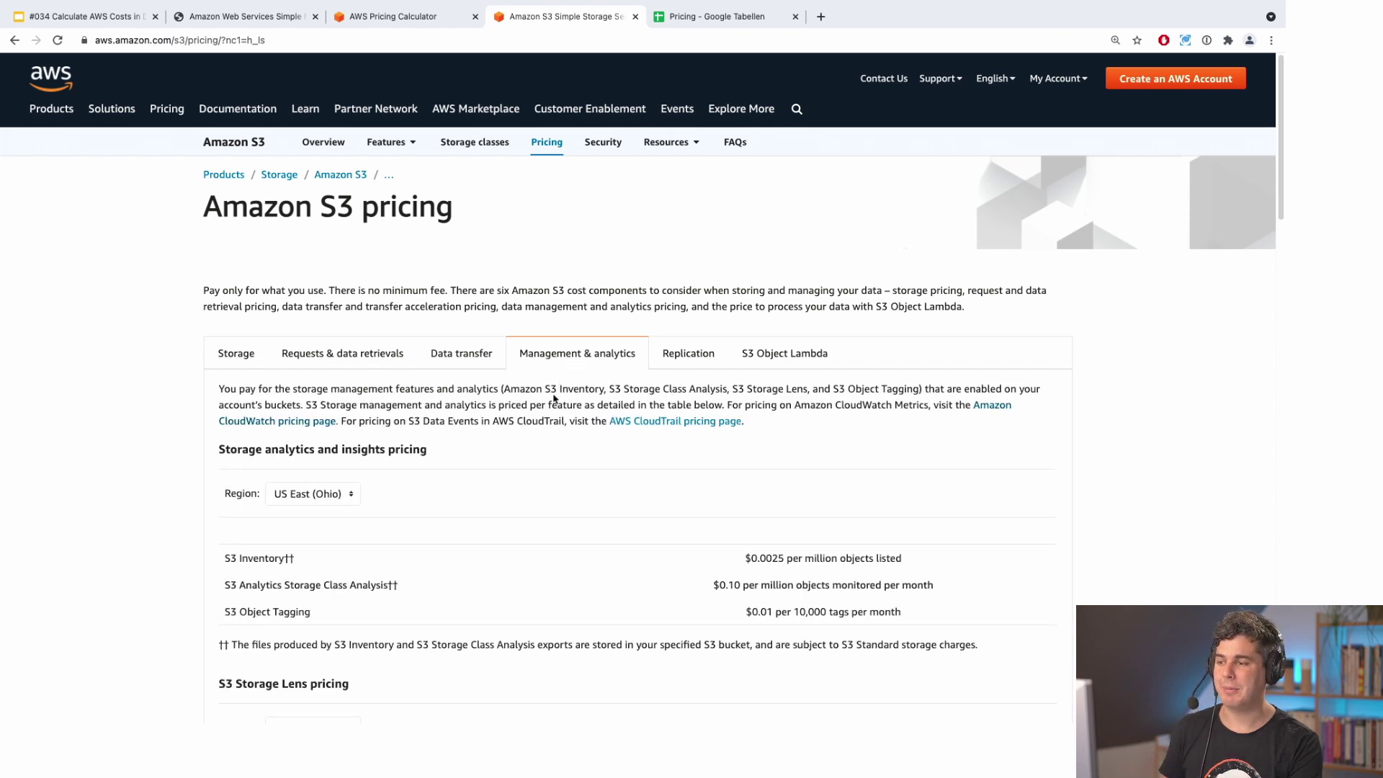
scroll(554, 397, "down", 1)
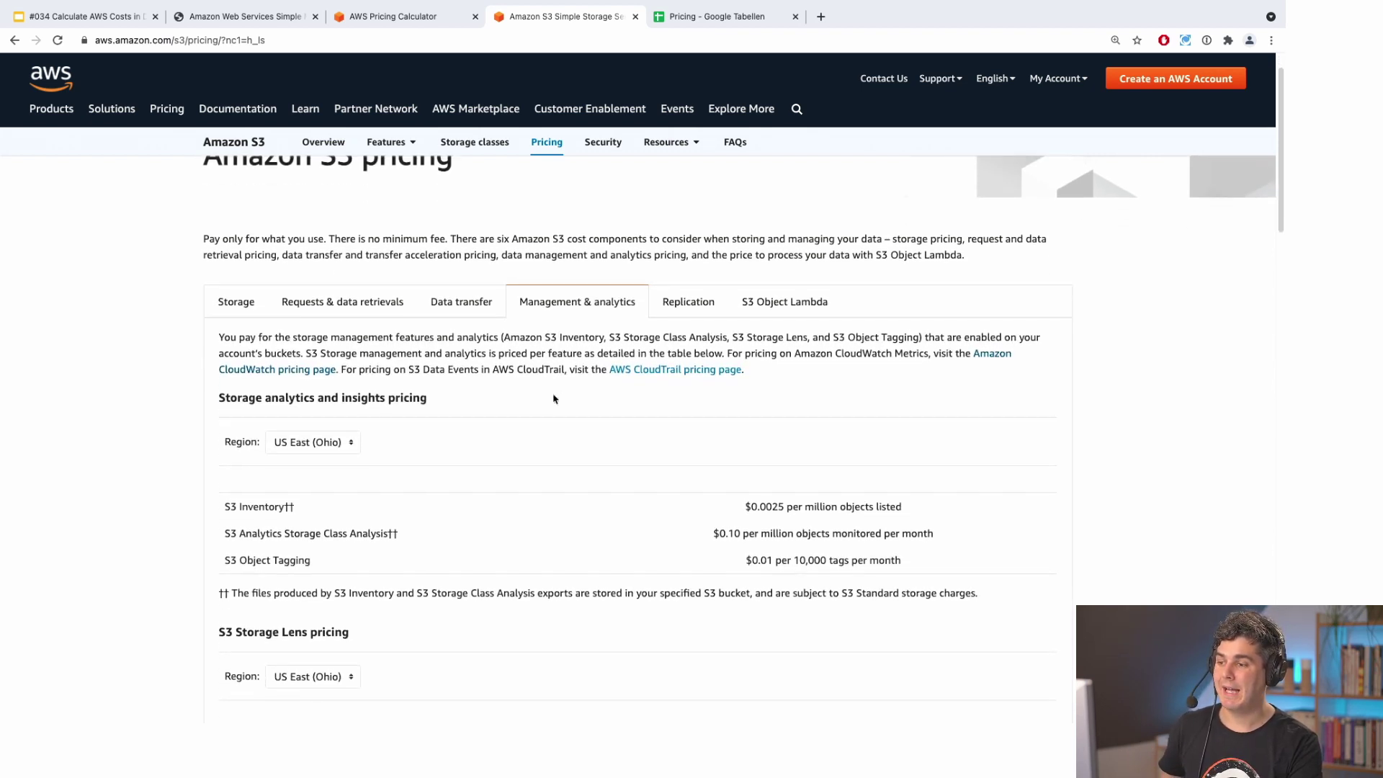
scroll(426, 557, "down", 1)
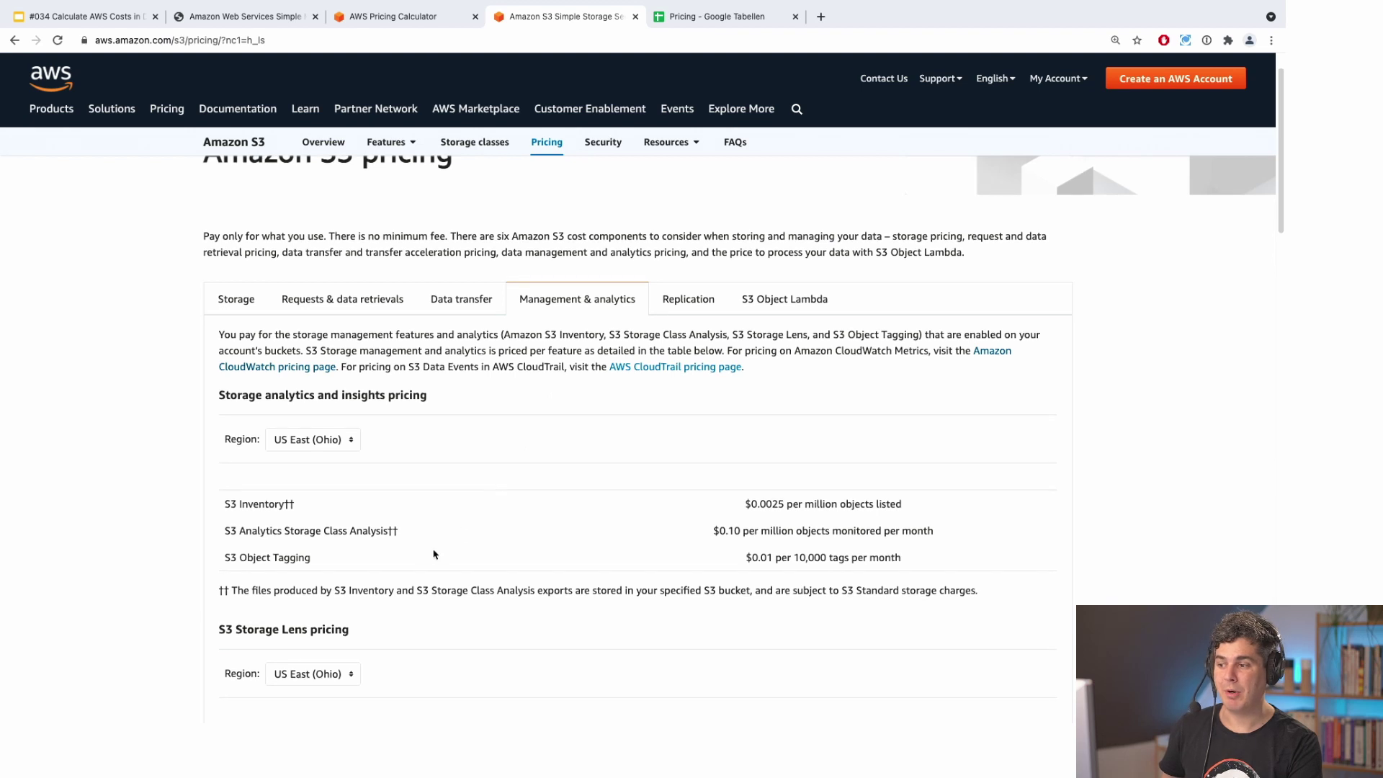
triple_click(286, 557)
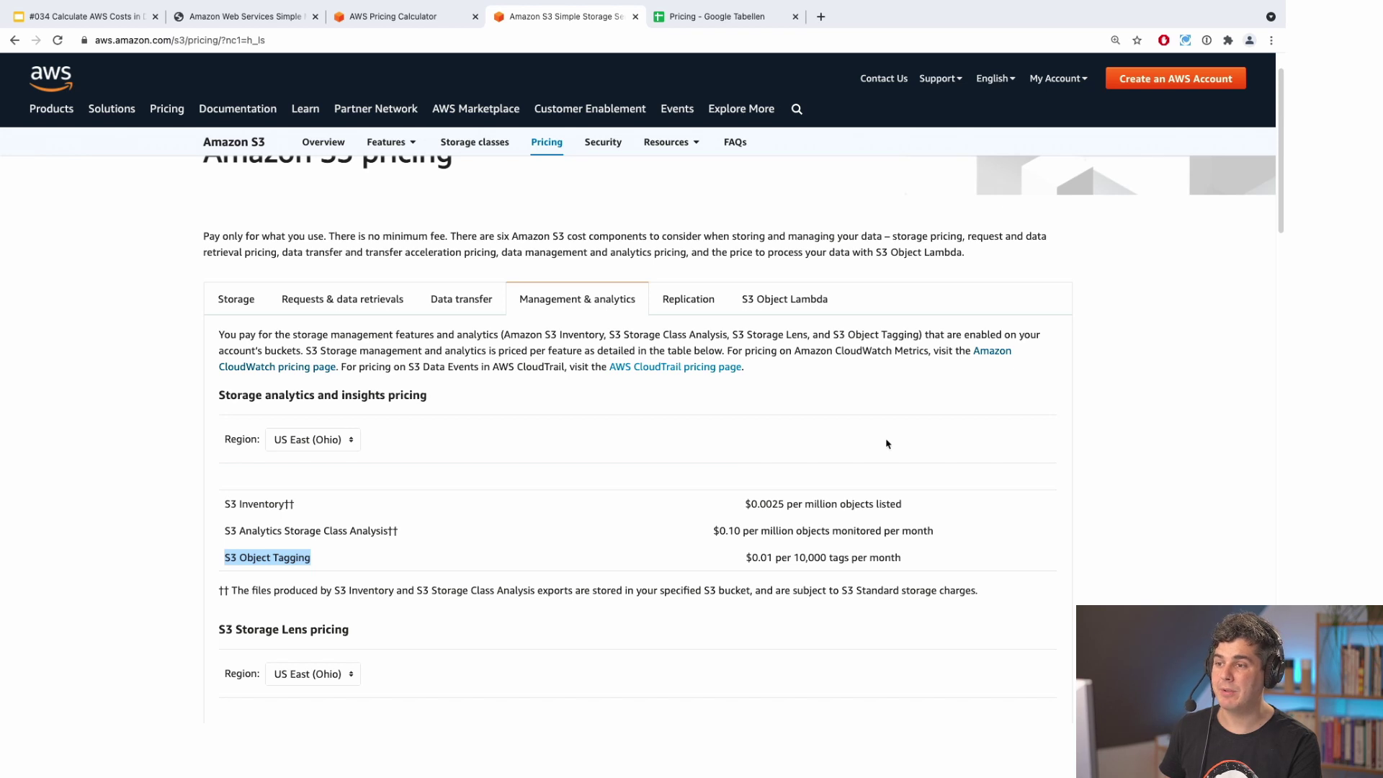
Step: Switch to the Pricing spreadsheet and zoom in on the S3 API rows
key("ctrl+Tab")
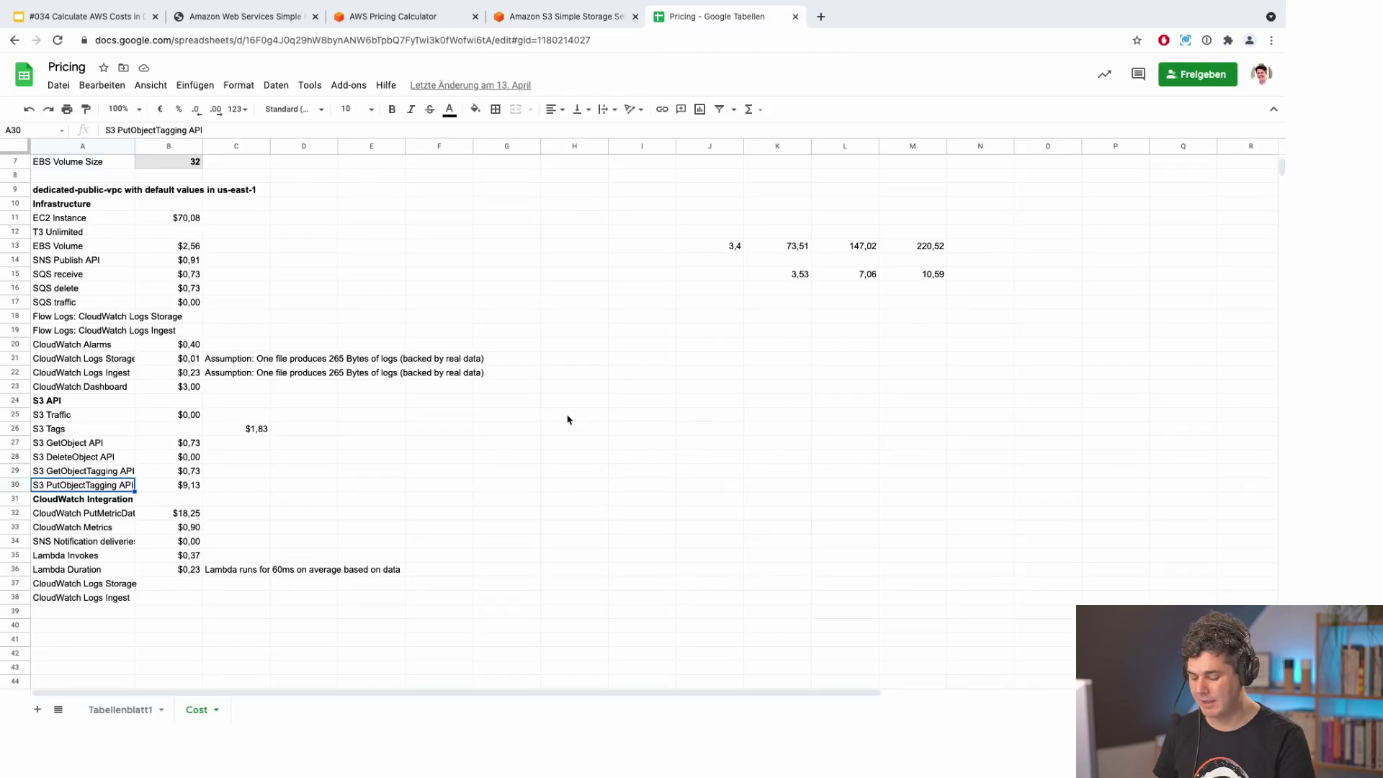
key("ctrl+plus")
key("ctrl+plus")
left_click(568, 420)
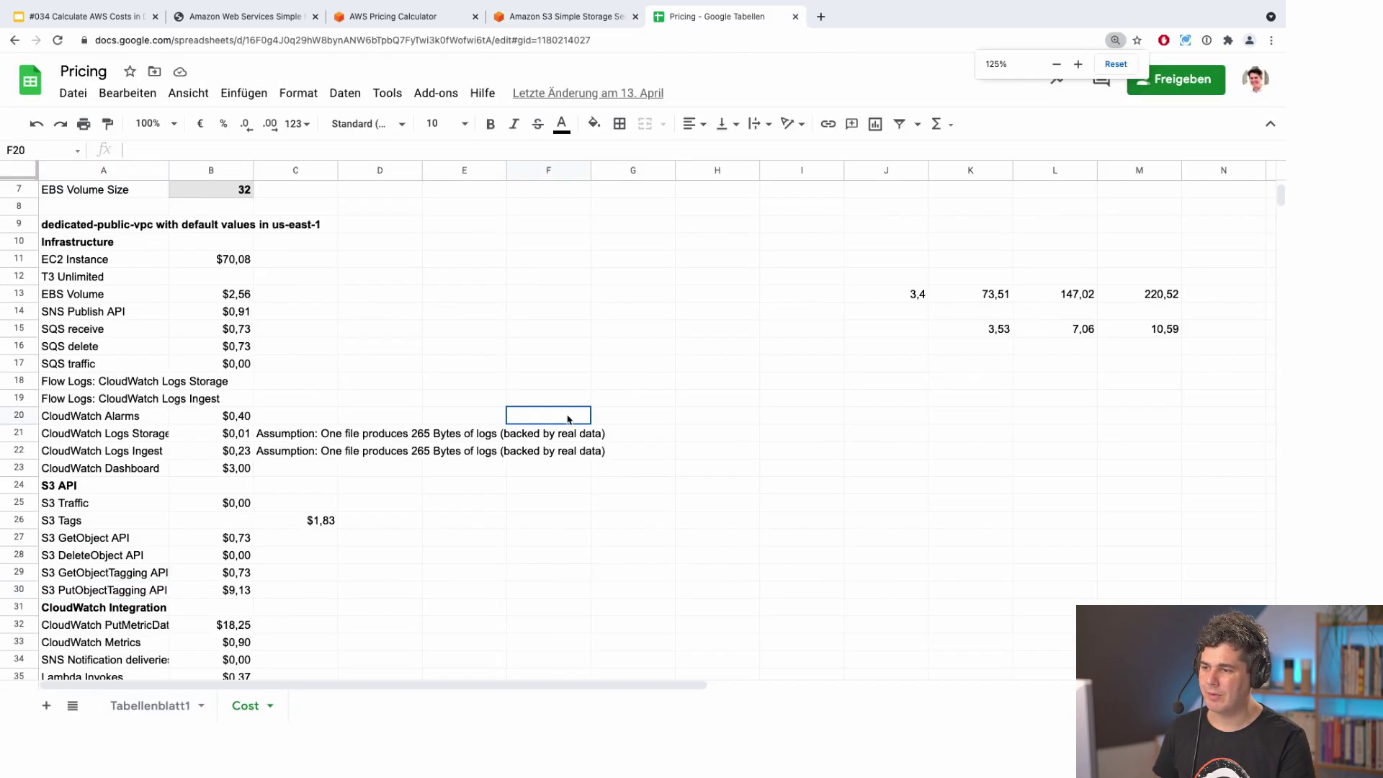
key("ctrl+plus")
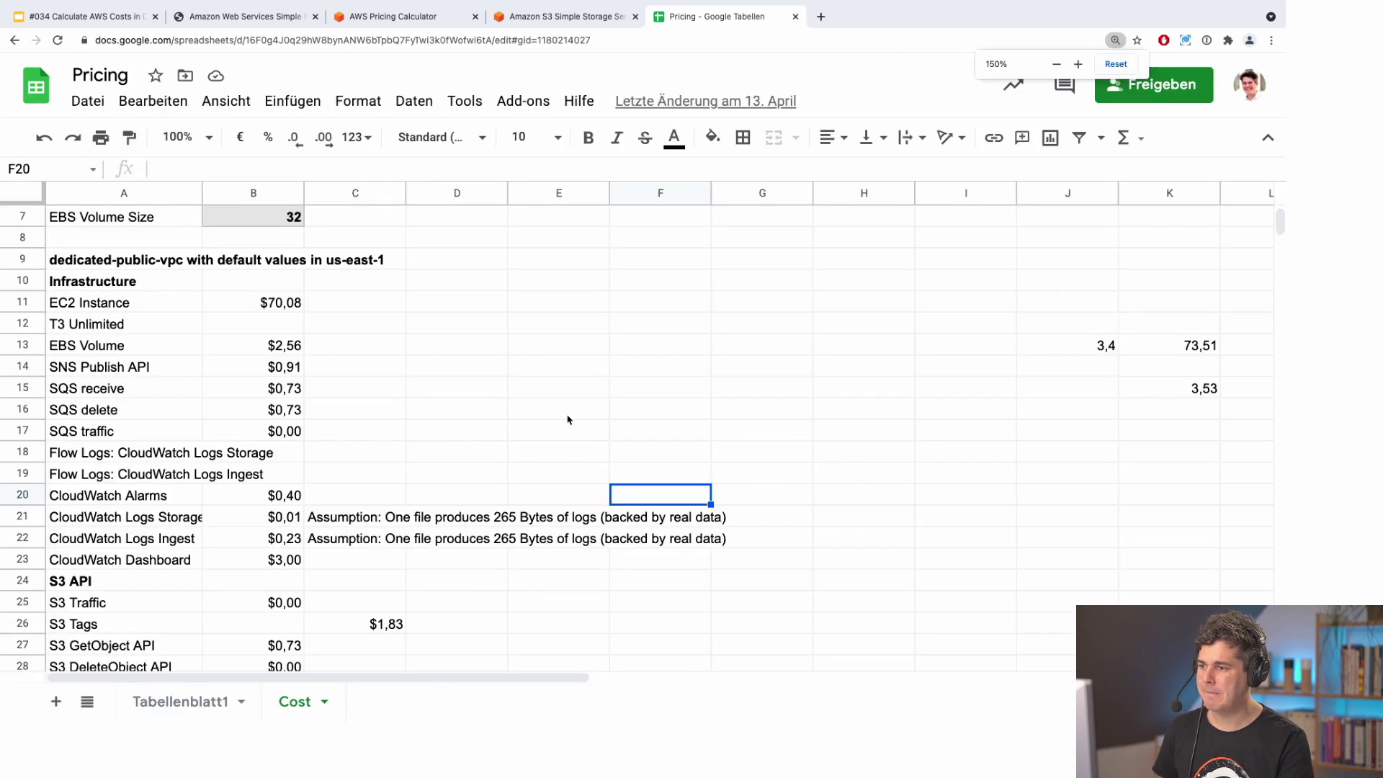
scroll(566, 420, "down", 1)
scroll(566, 420, "down", 5)
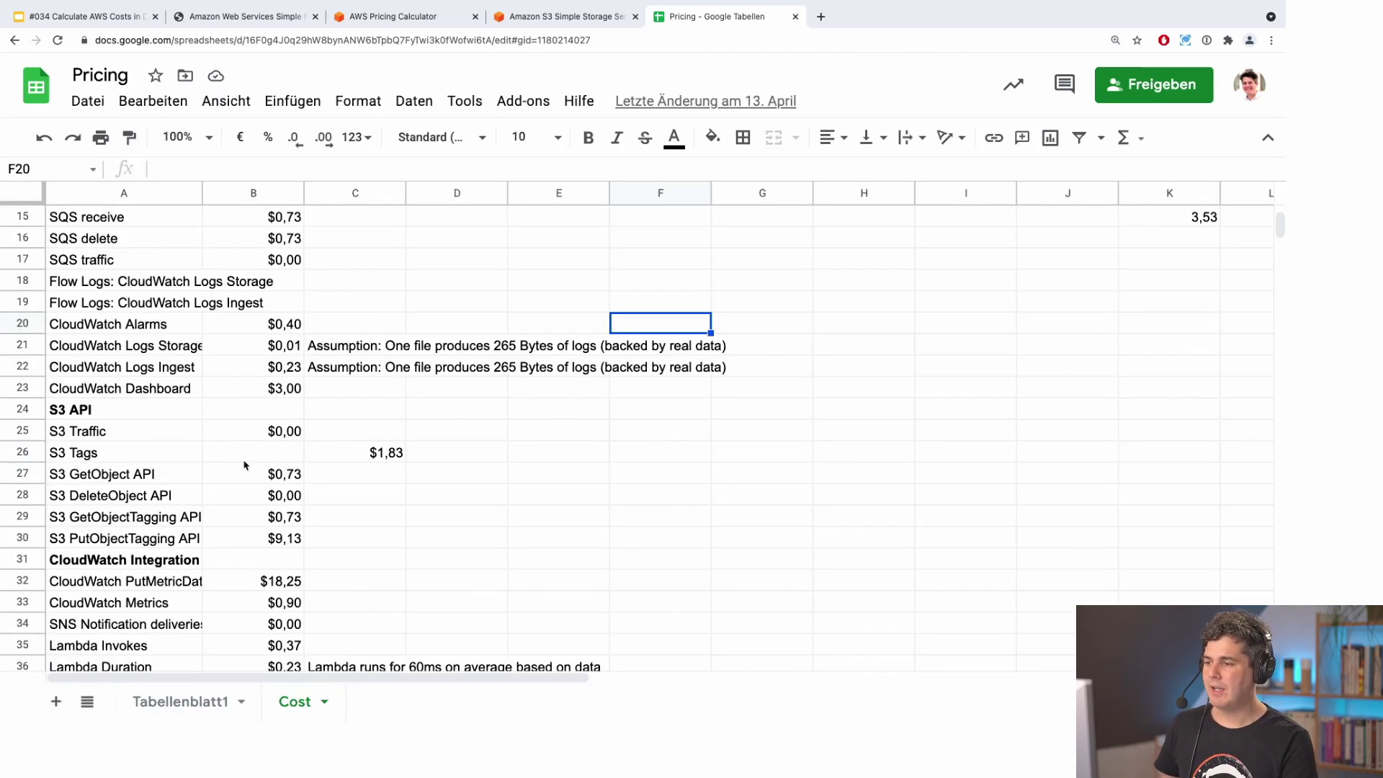
Step: Inspect the S3 API block A24:B30, including S3 Traffic in B25 and the S3 Tags formula in C26
left_click(74, 410)
left_click_drag(74, 410, 228, 539)
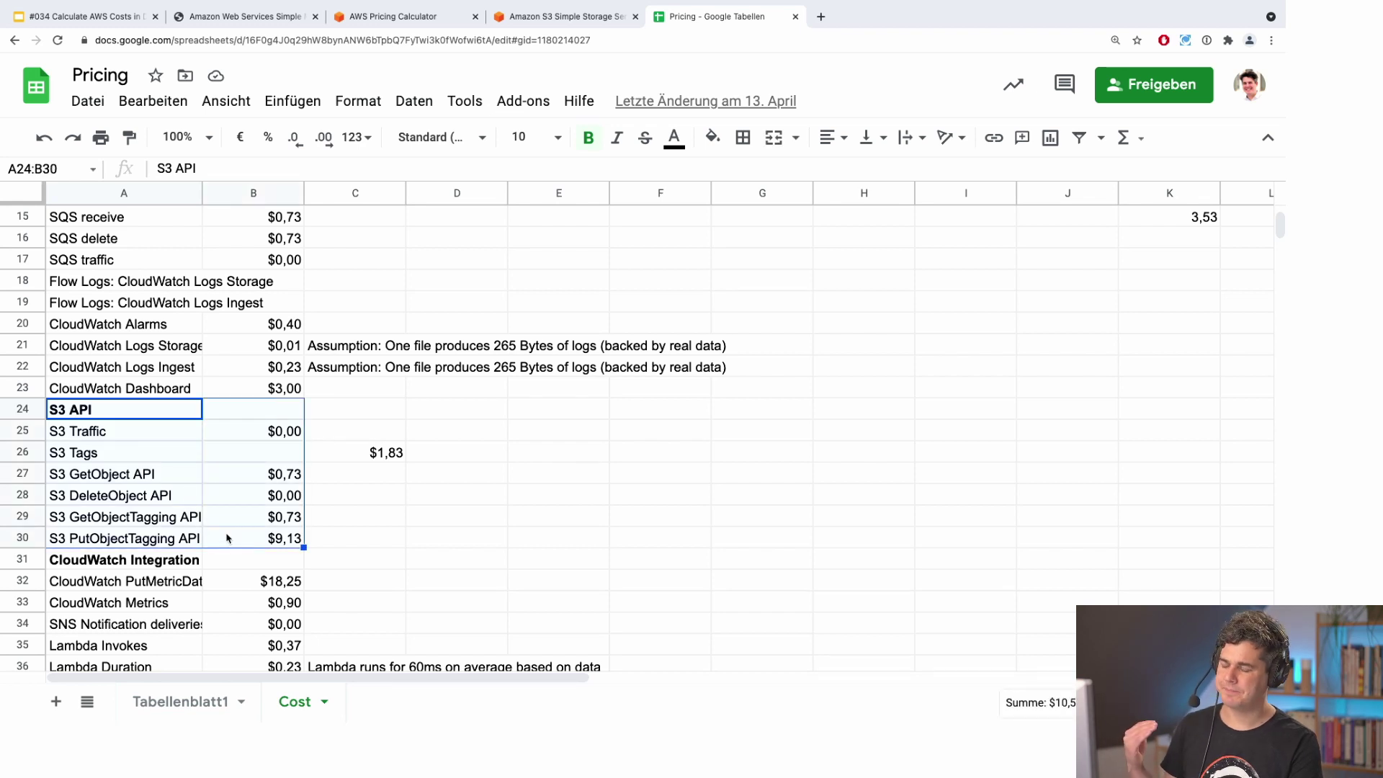
left_click(108, 454)
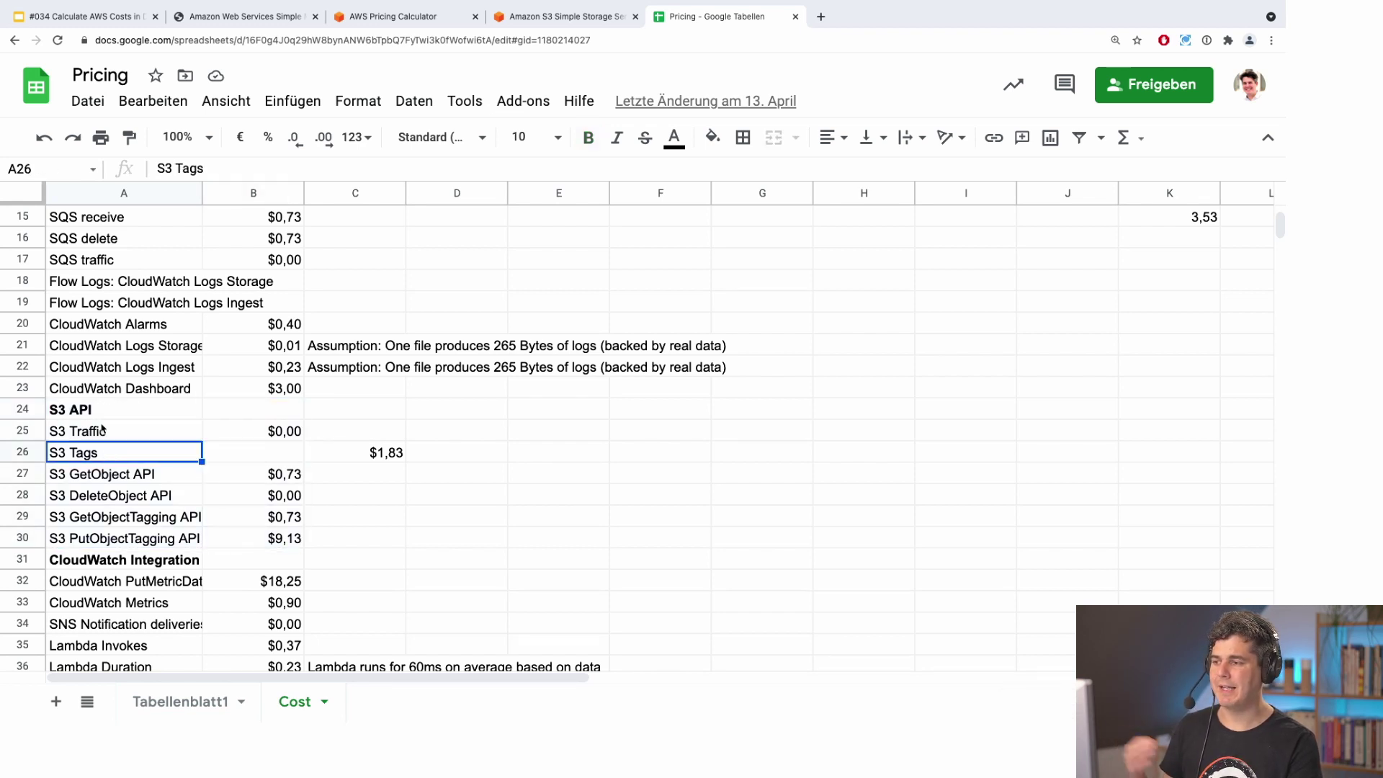
key("Up")
left_click(276, 431)
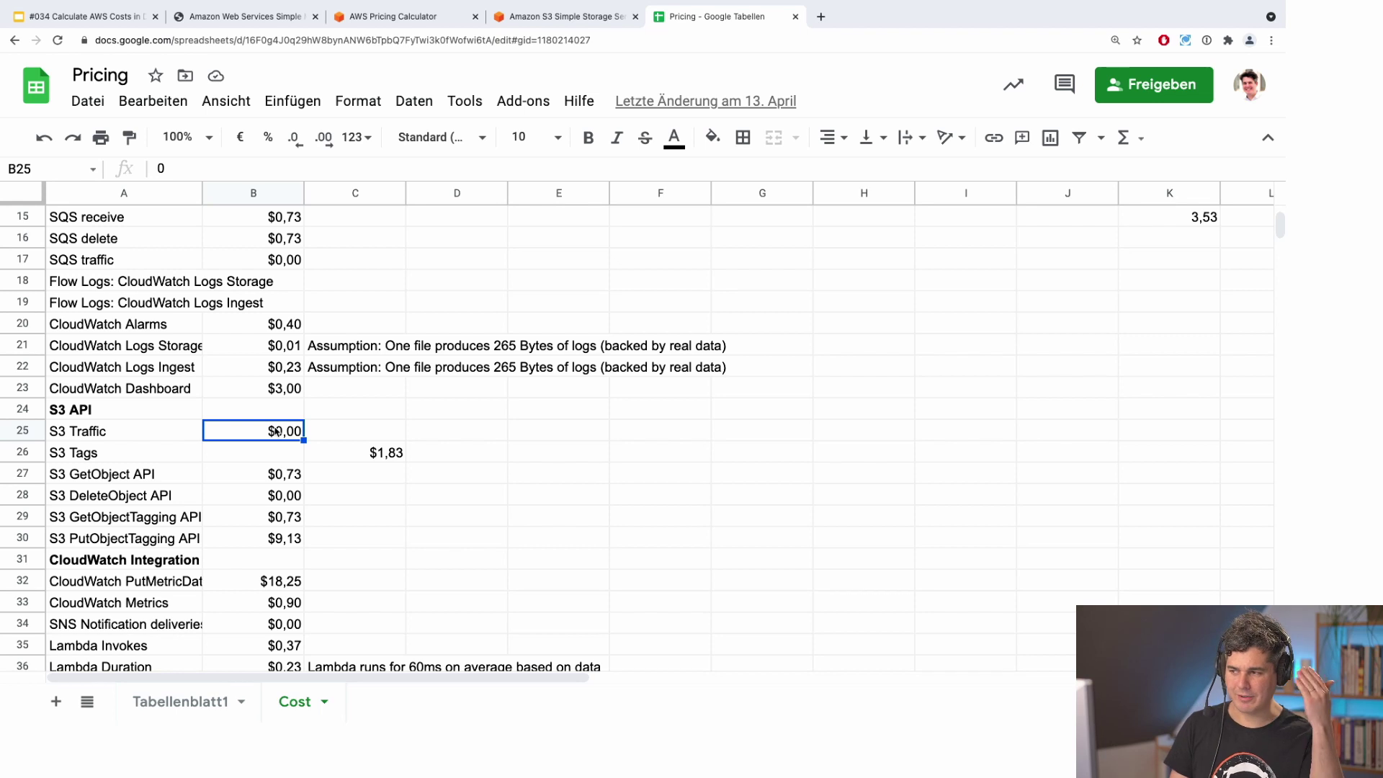
key("Left")
key("Down")
key("Right")
key("Right")
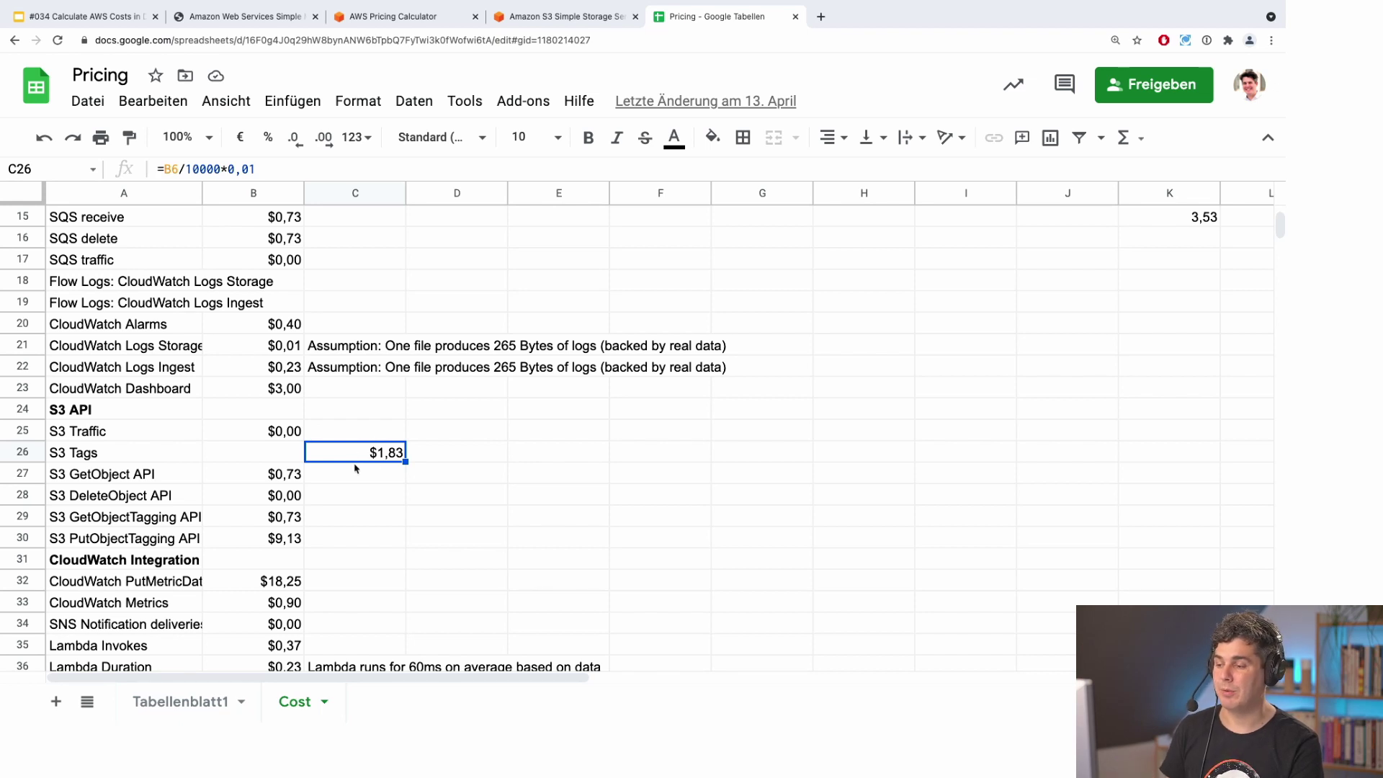
key("Left")
key("Left")
Step: Check the GetObject through PutObjectTagging API rows and select B25:B30 to see their sum
key("Down")
key("Down")
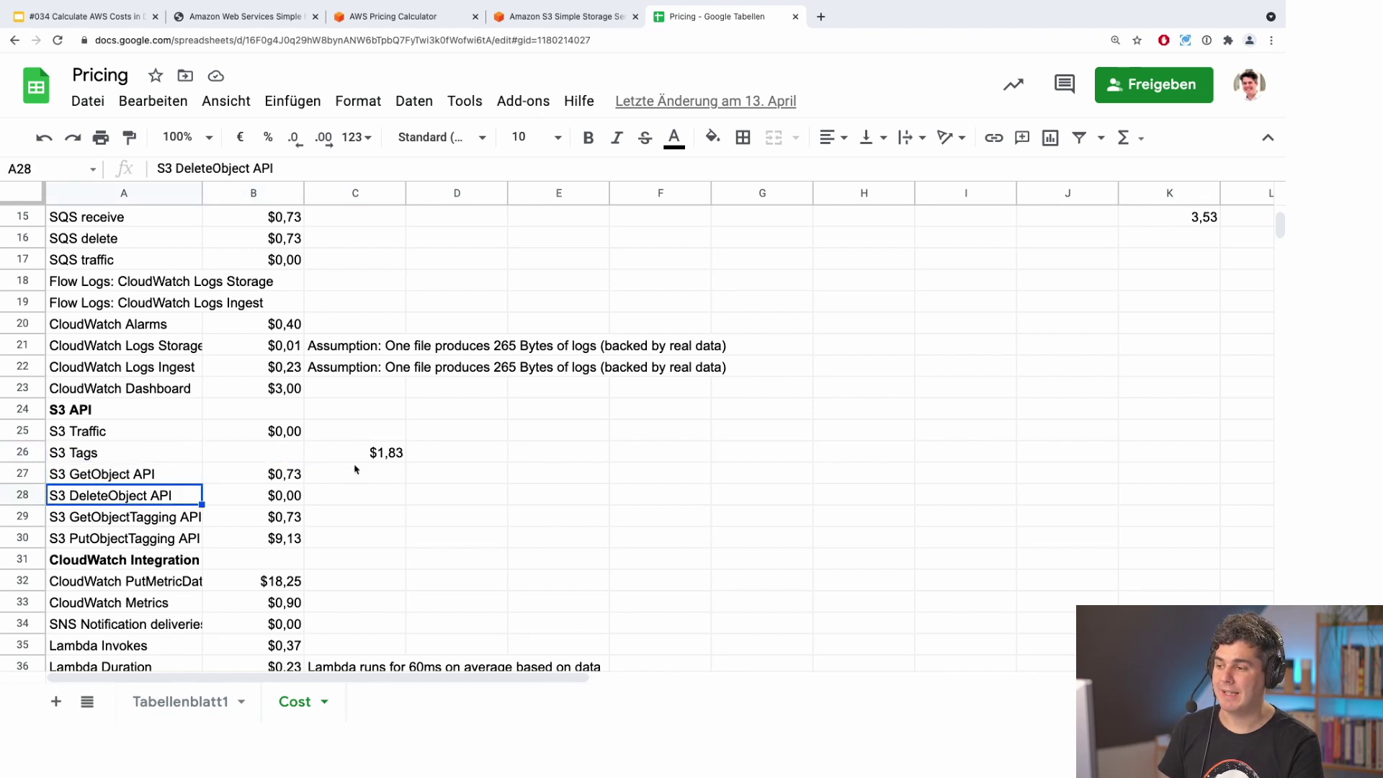
key("Up")
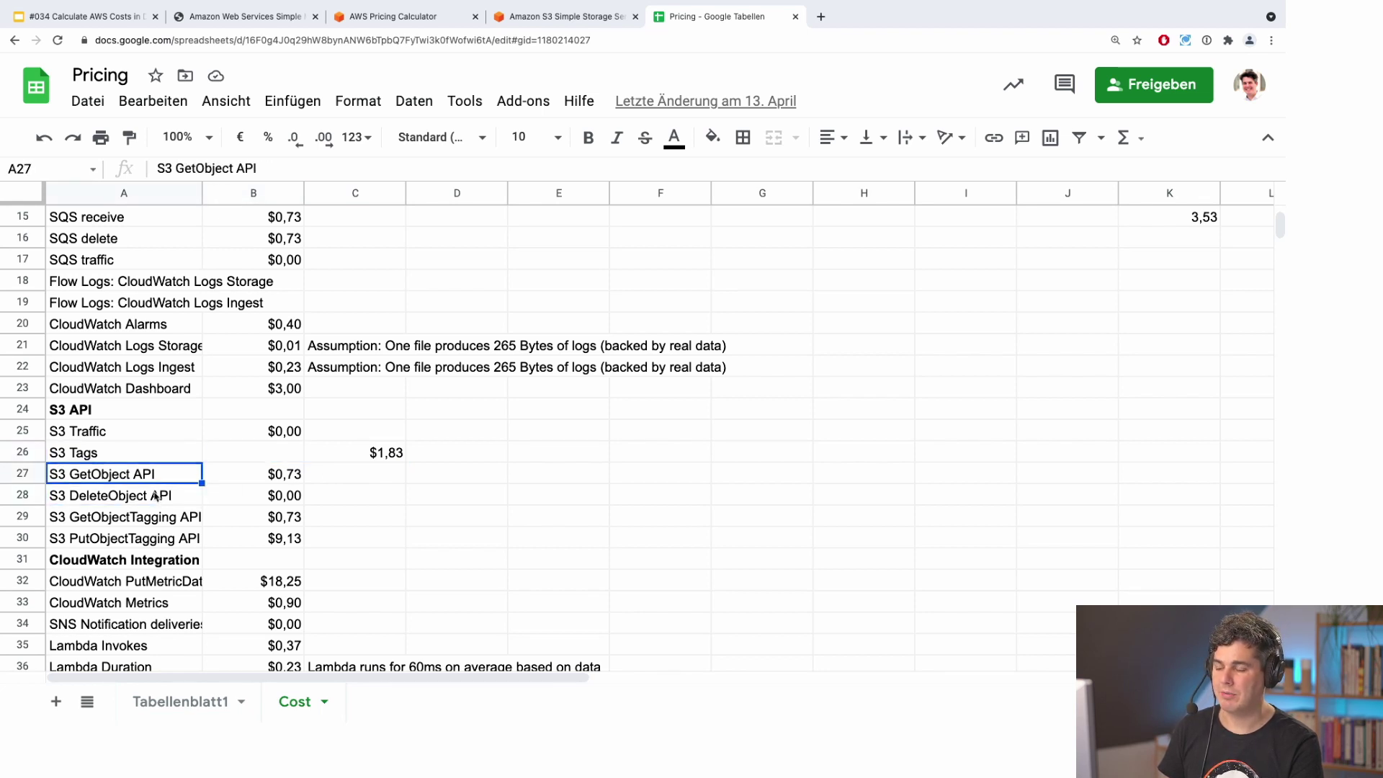
key("Down")
left_click(163, 516)
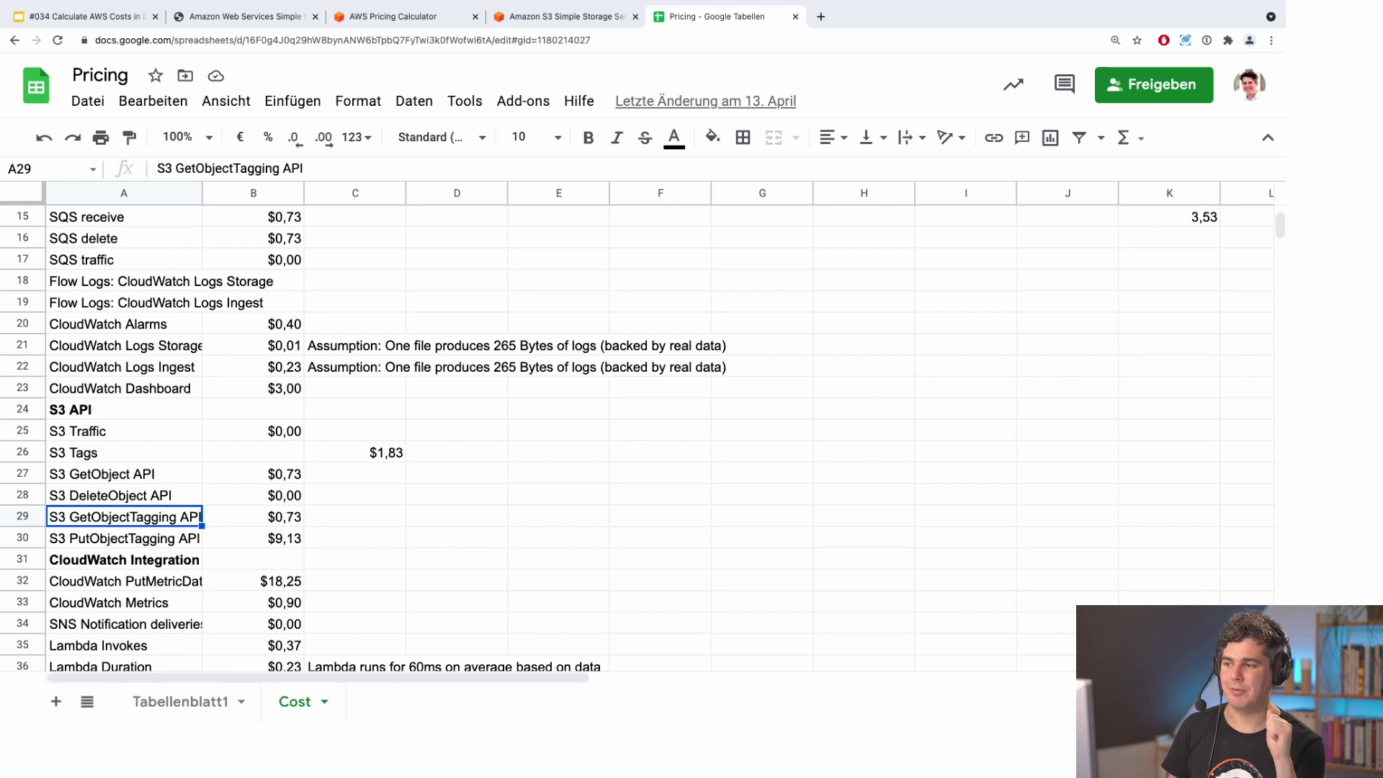
key("Down")
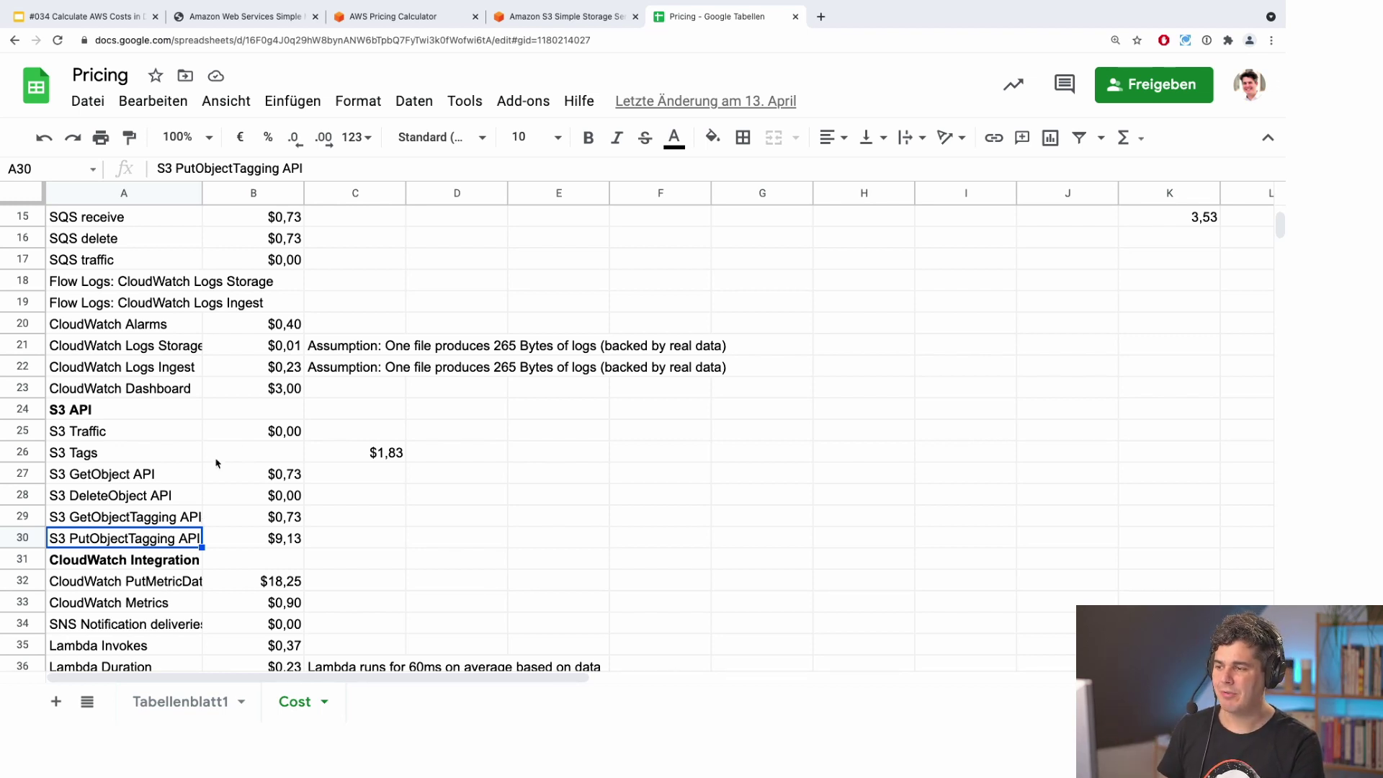
left_click_drag(261, 435, 271, 541)
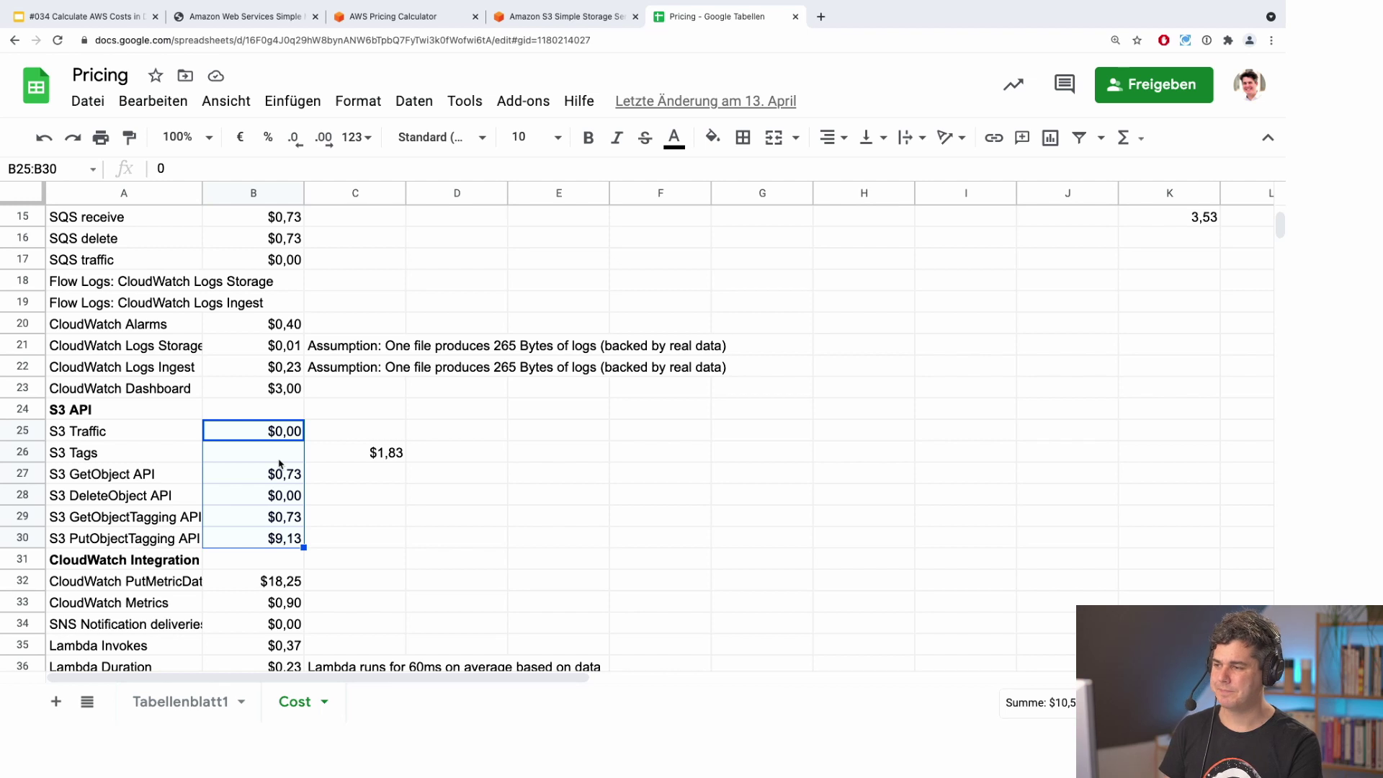
scroll(280, 447, "down", 1)
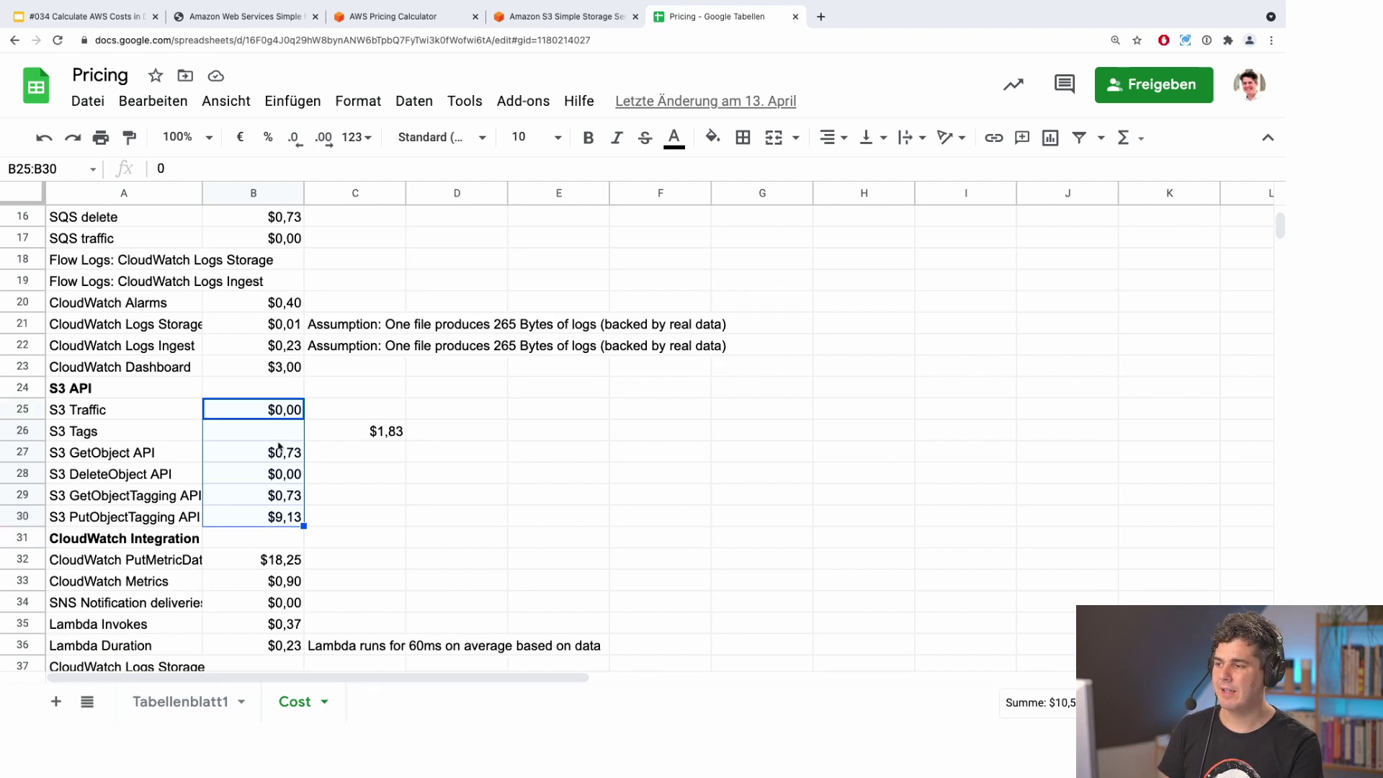
scroll(280, 447, "up", 3)
scroll(280, 446, "up", 1)
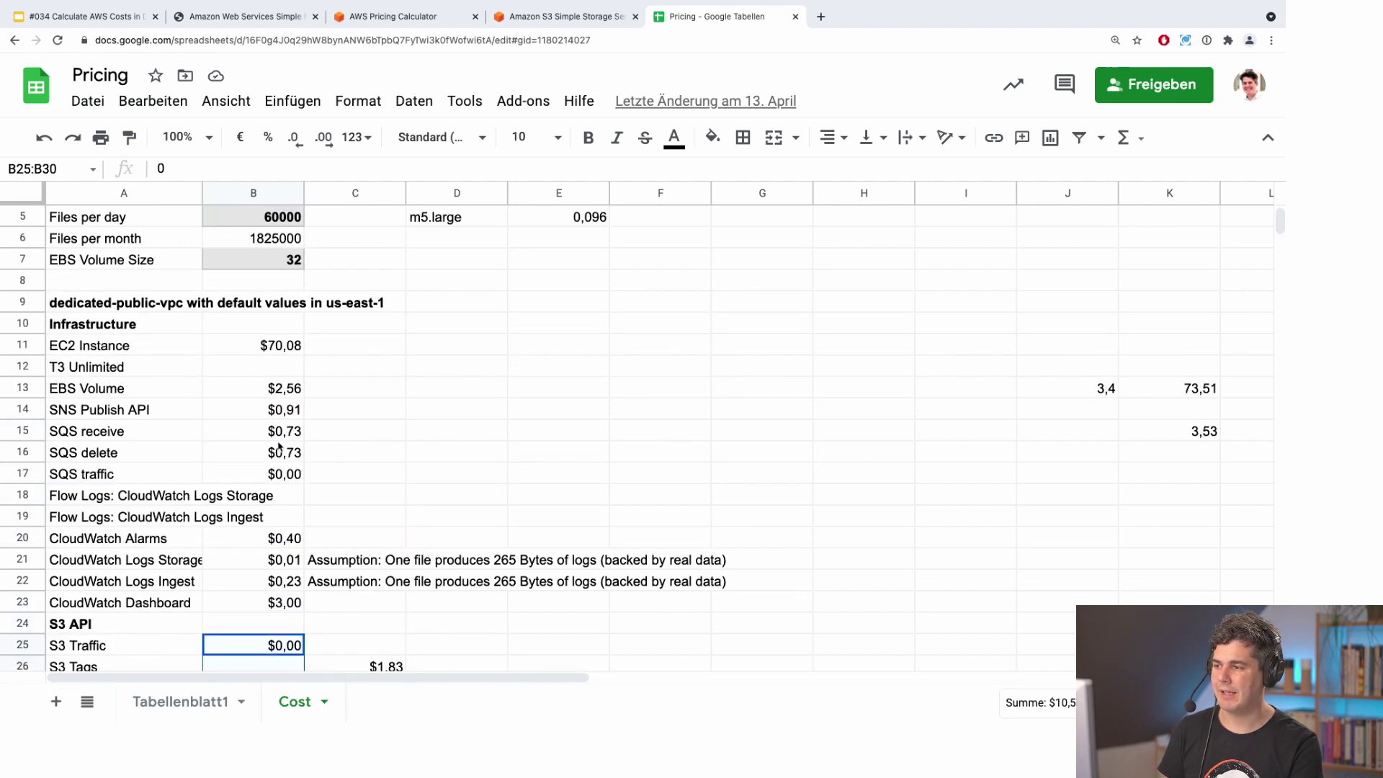
left_click(134, 348)
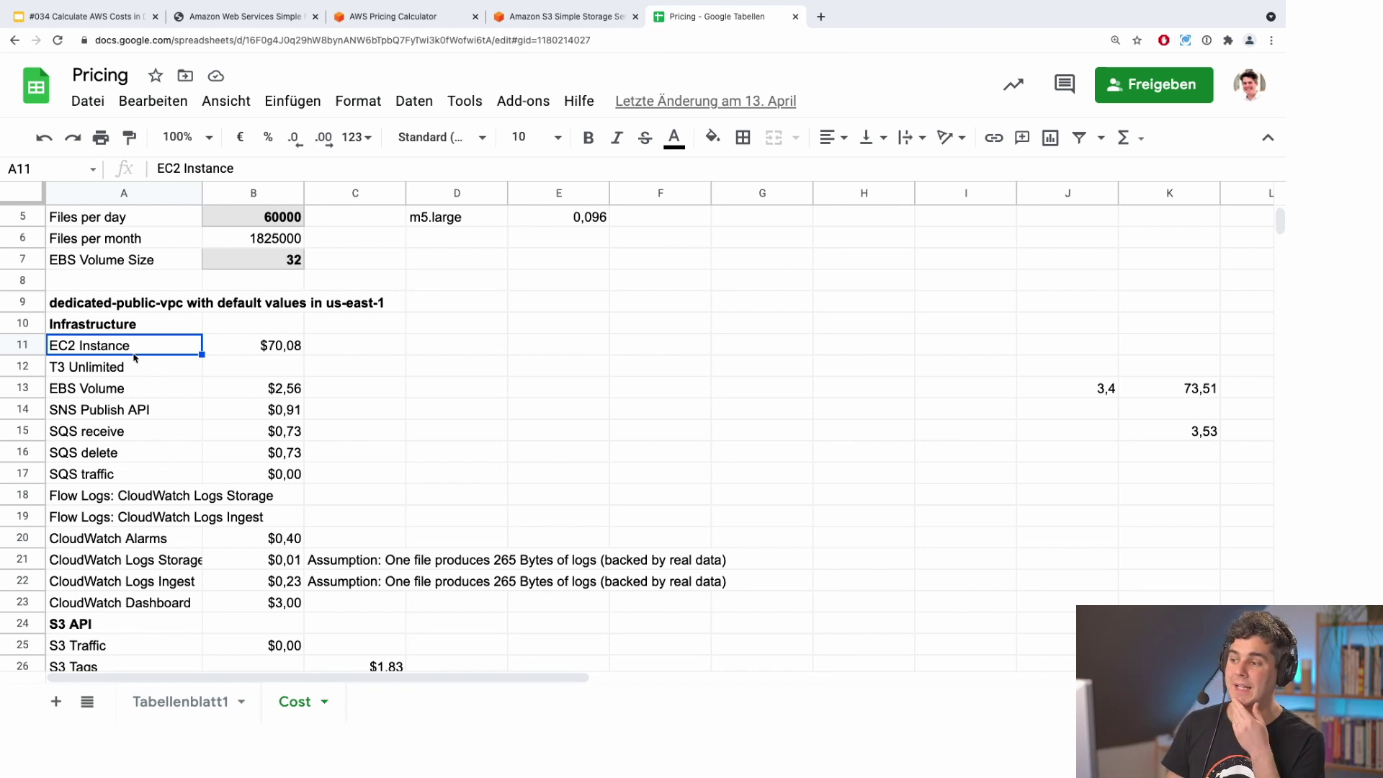
left_click(134, 357)
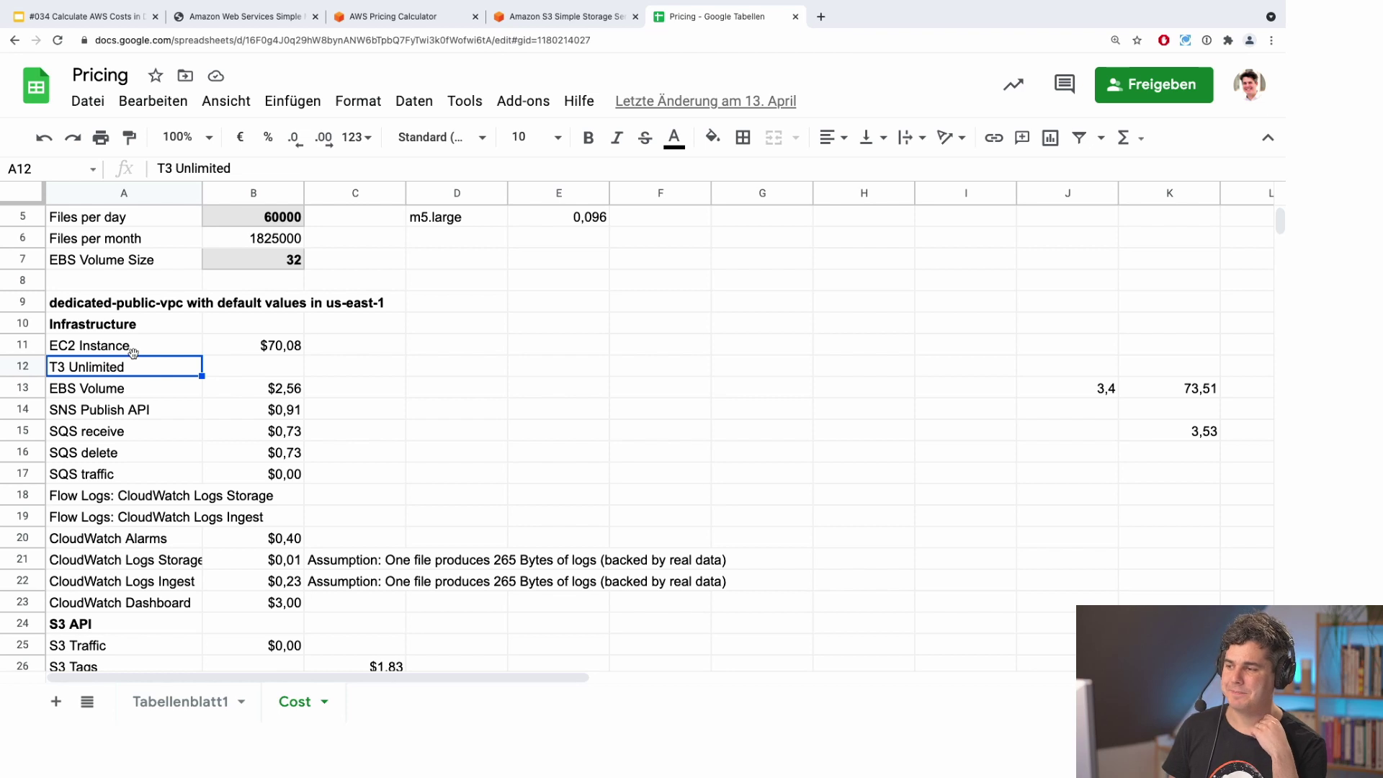
key("Down")
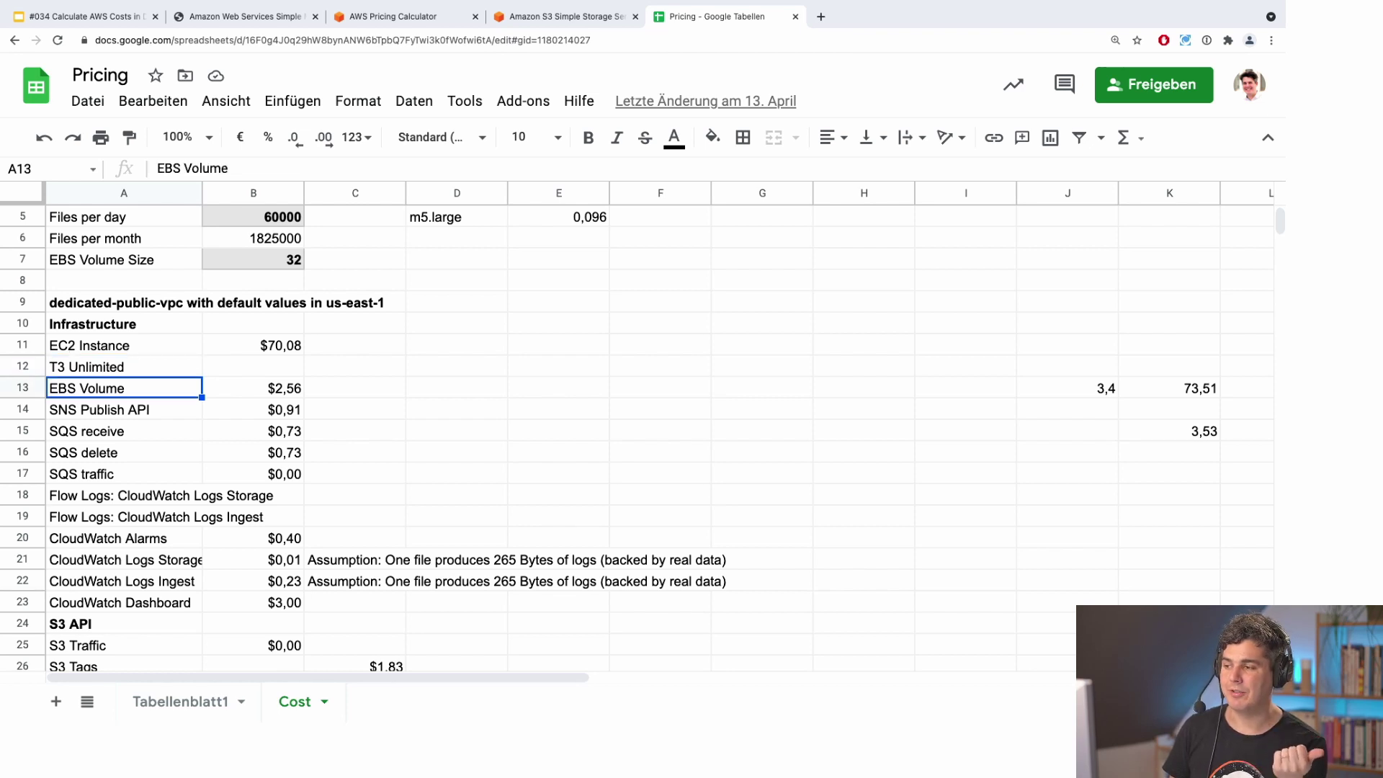
key("Down")
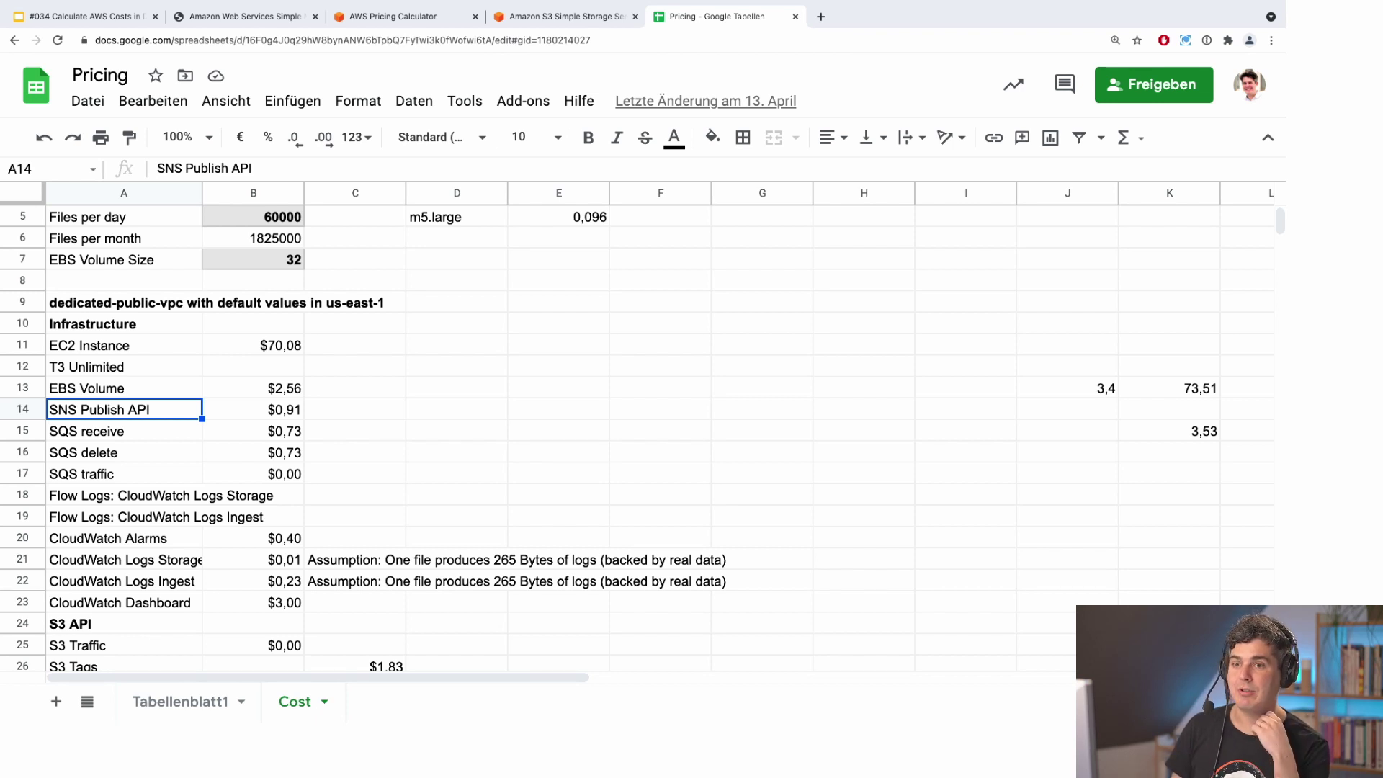
key("Down")
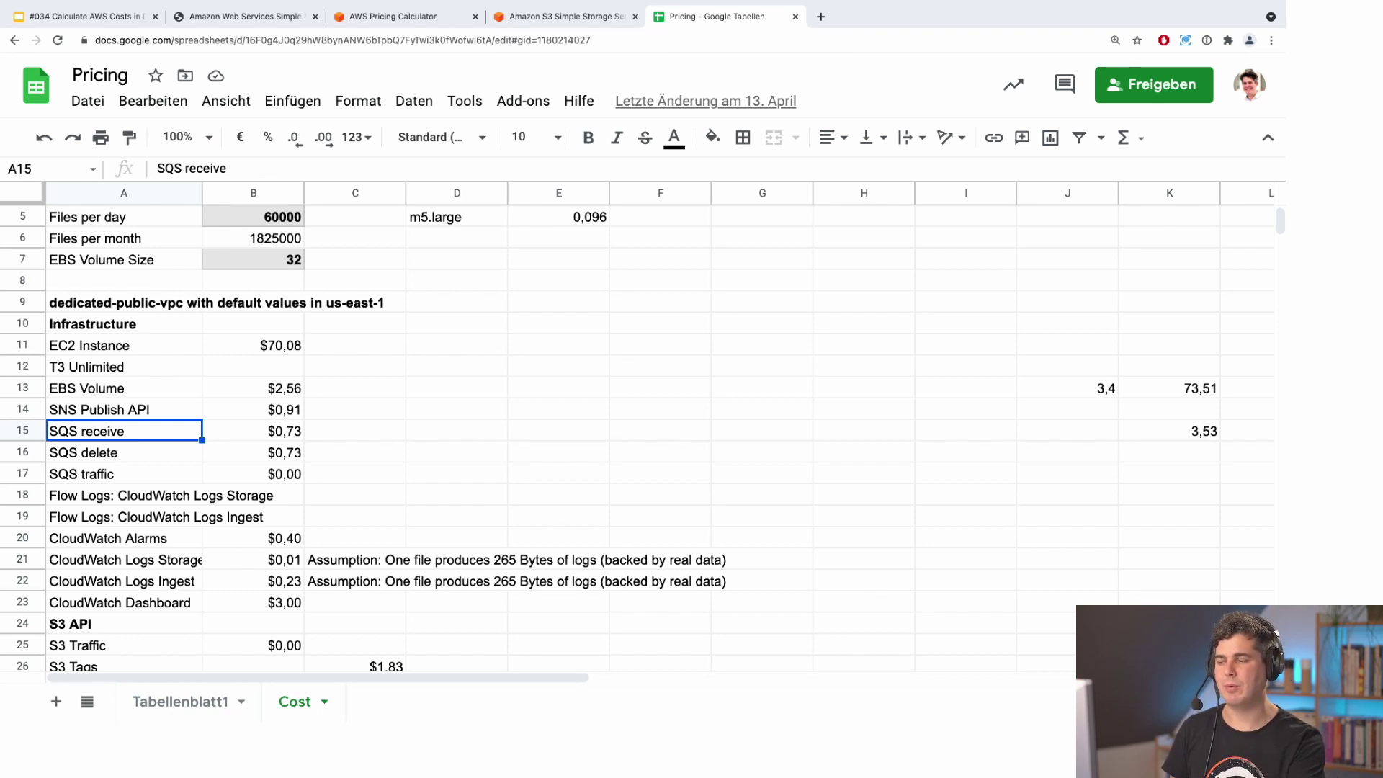
key("Down")
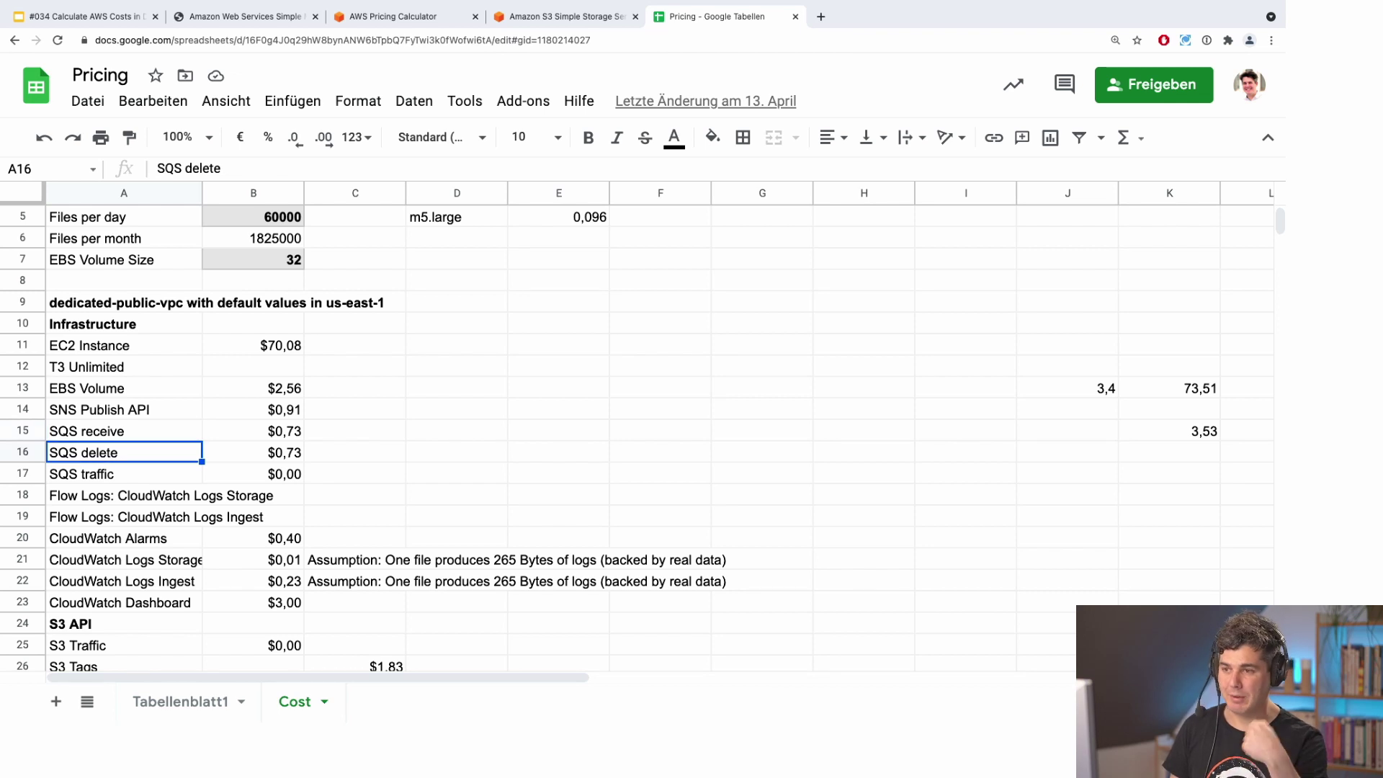
key("Down")
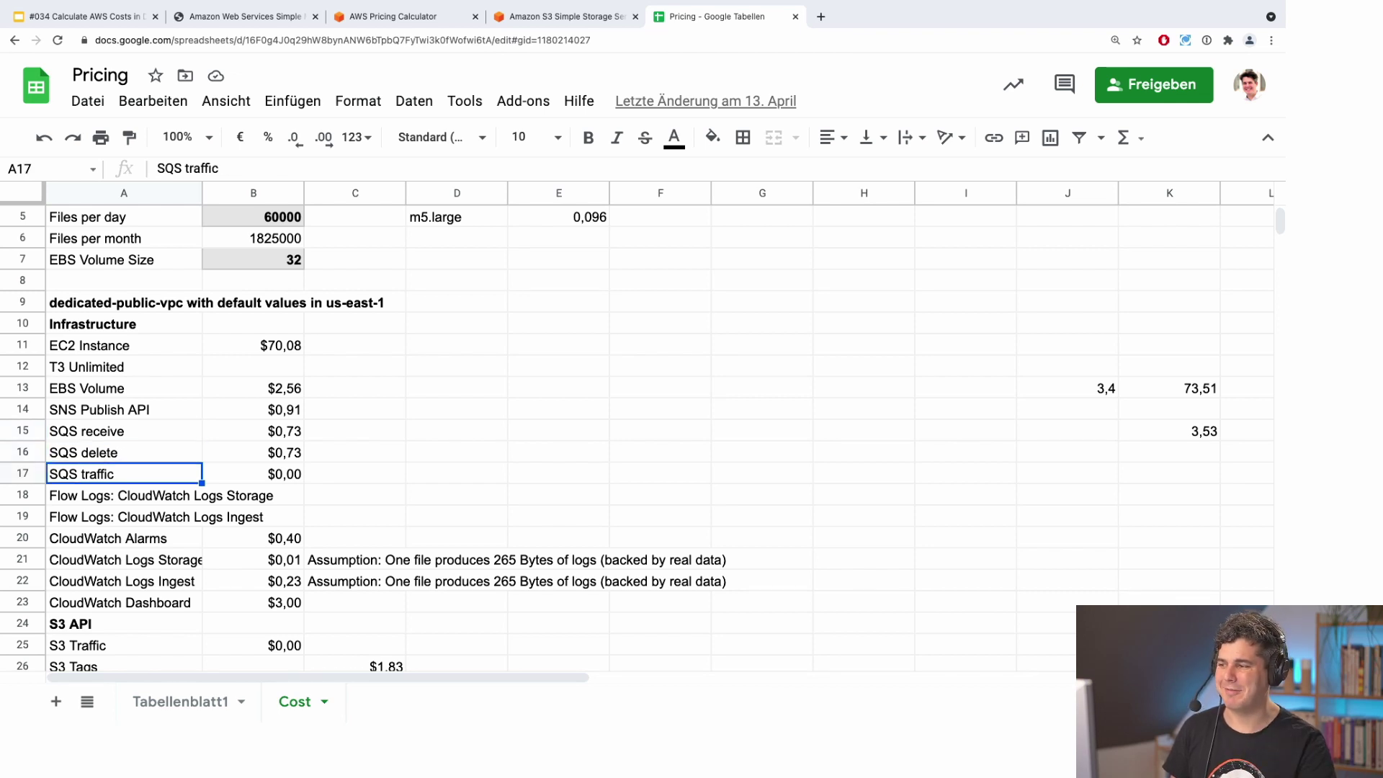
key("Right")
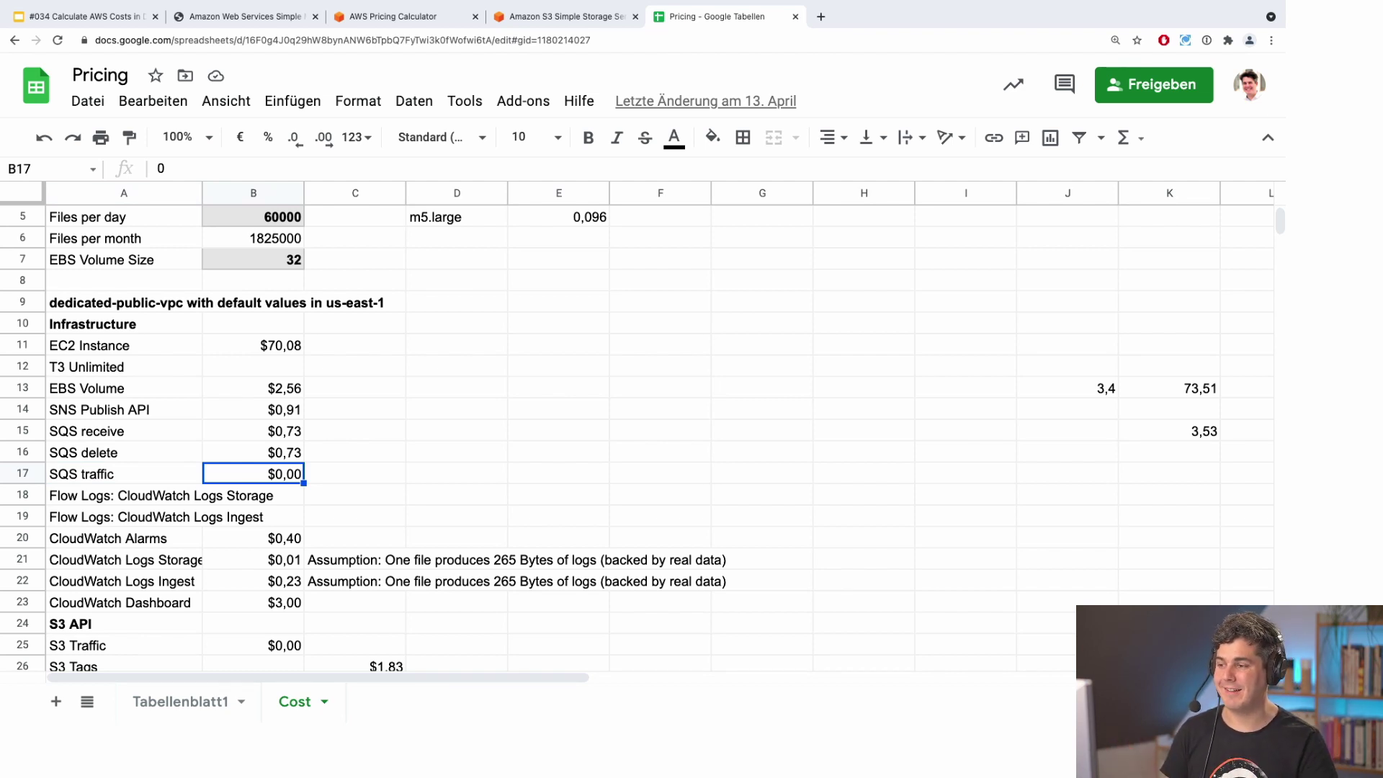
key("Left")
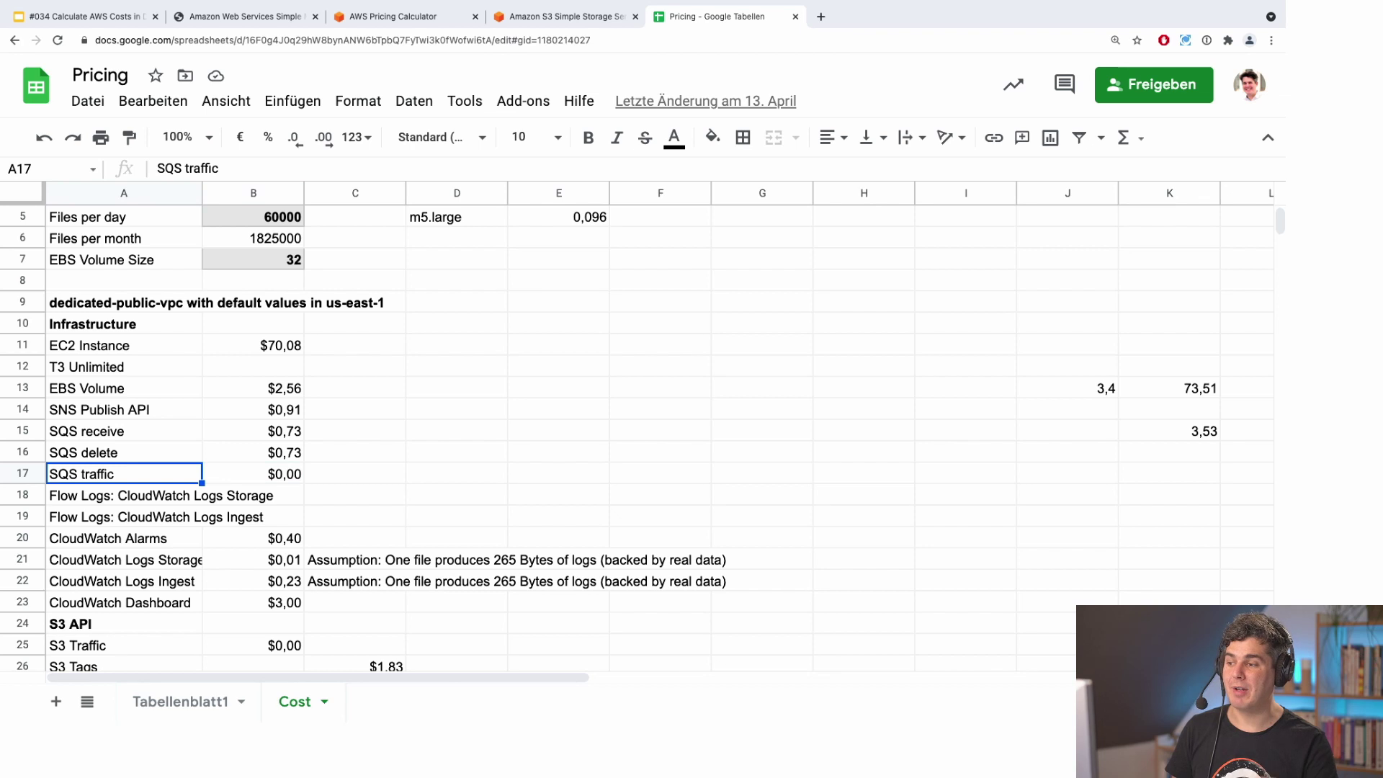
left_click(99, 497)
key("Down")
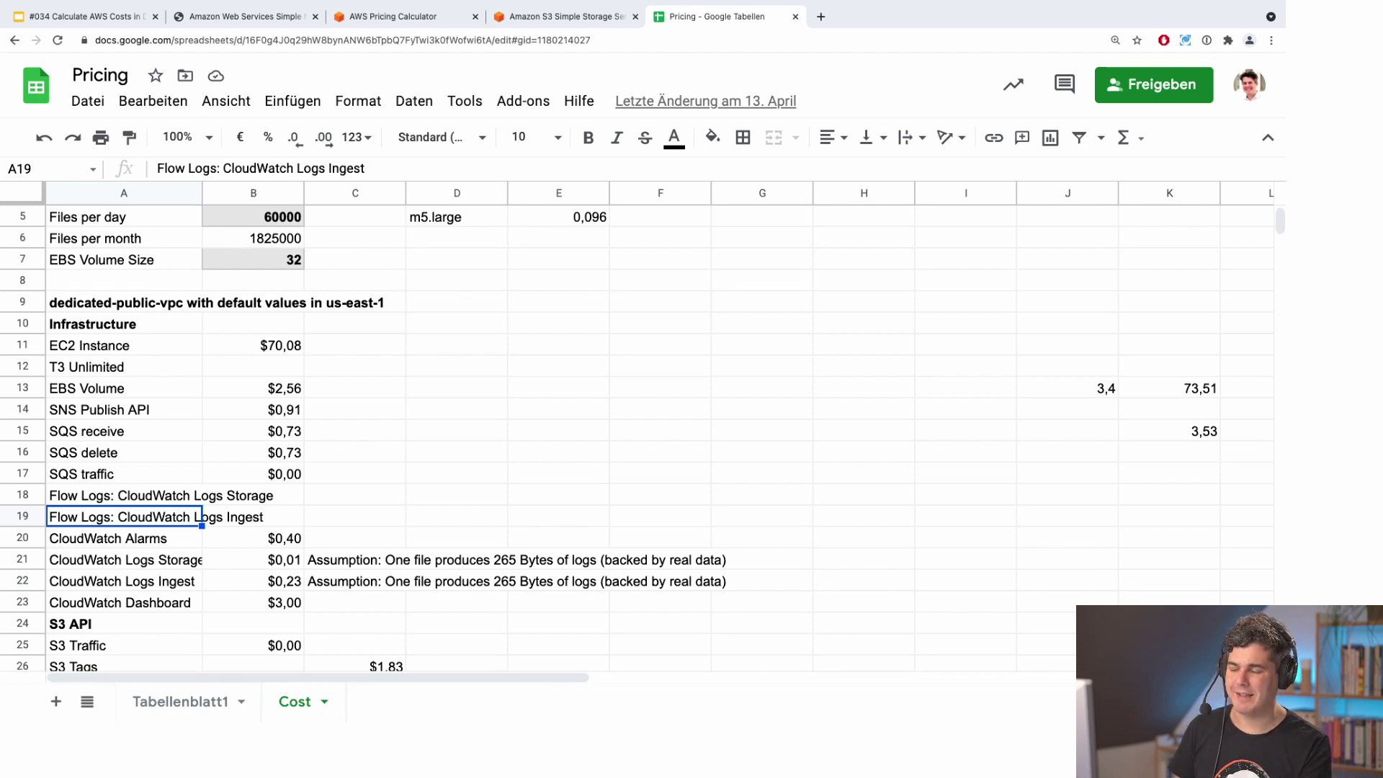
key("Right")
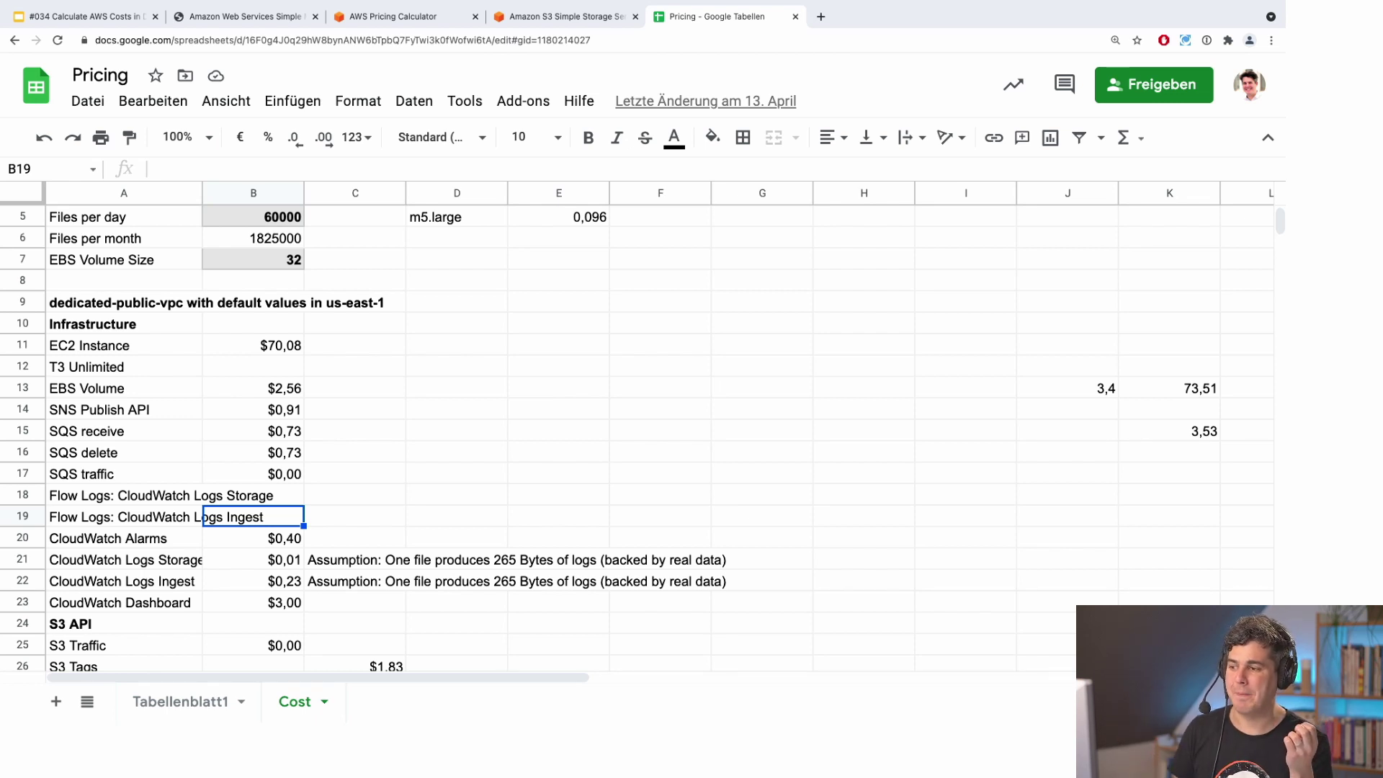
key("Down")
key("Down")
key("Left")
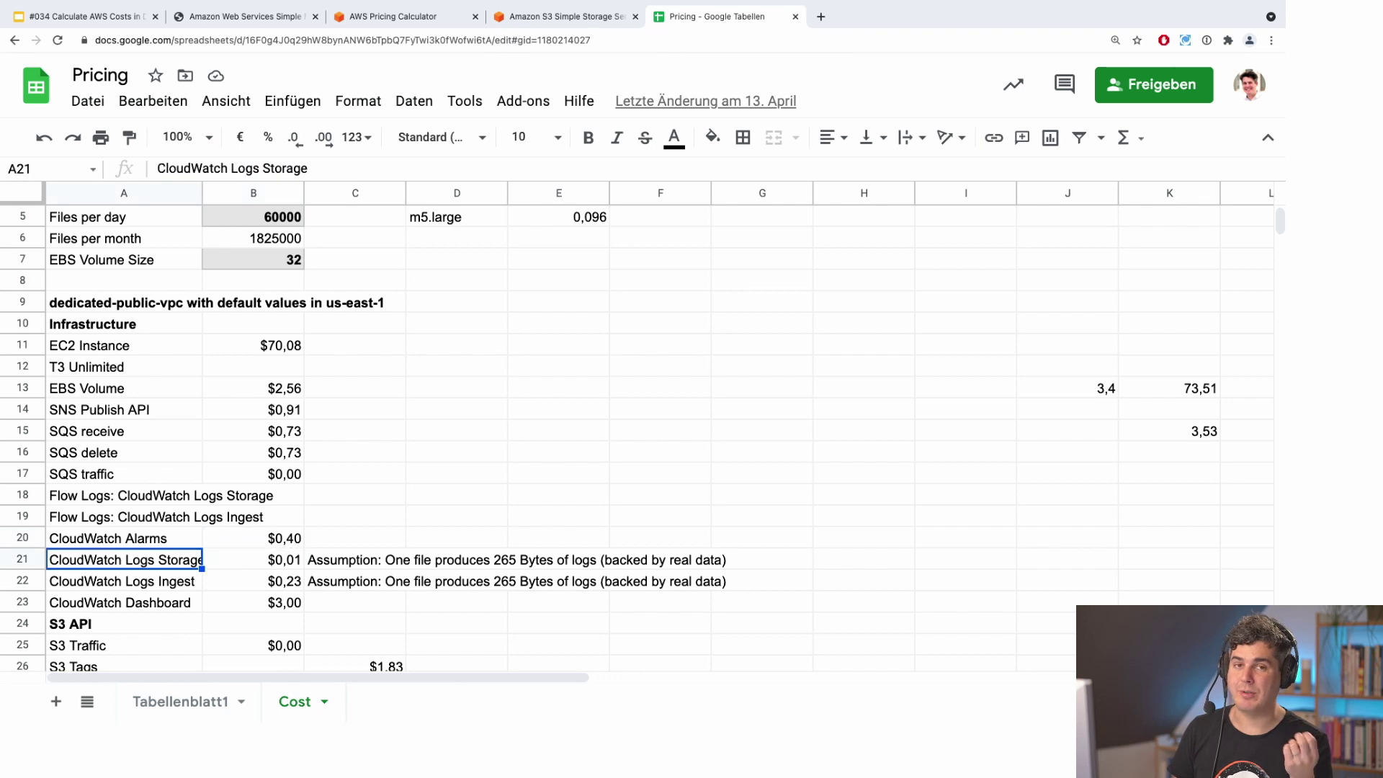
key("Right")
key("Right")
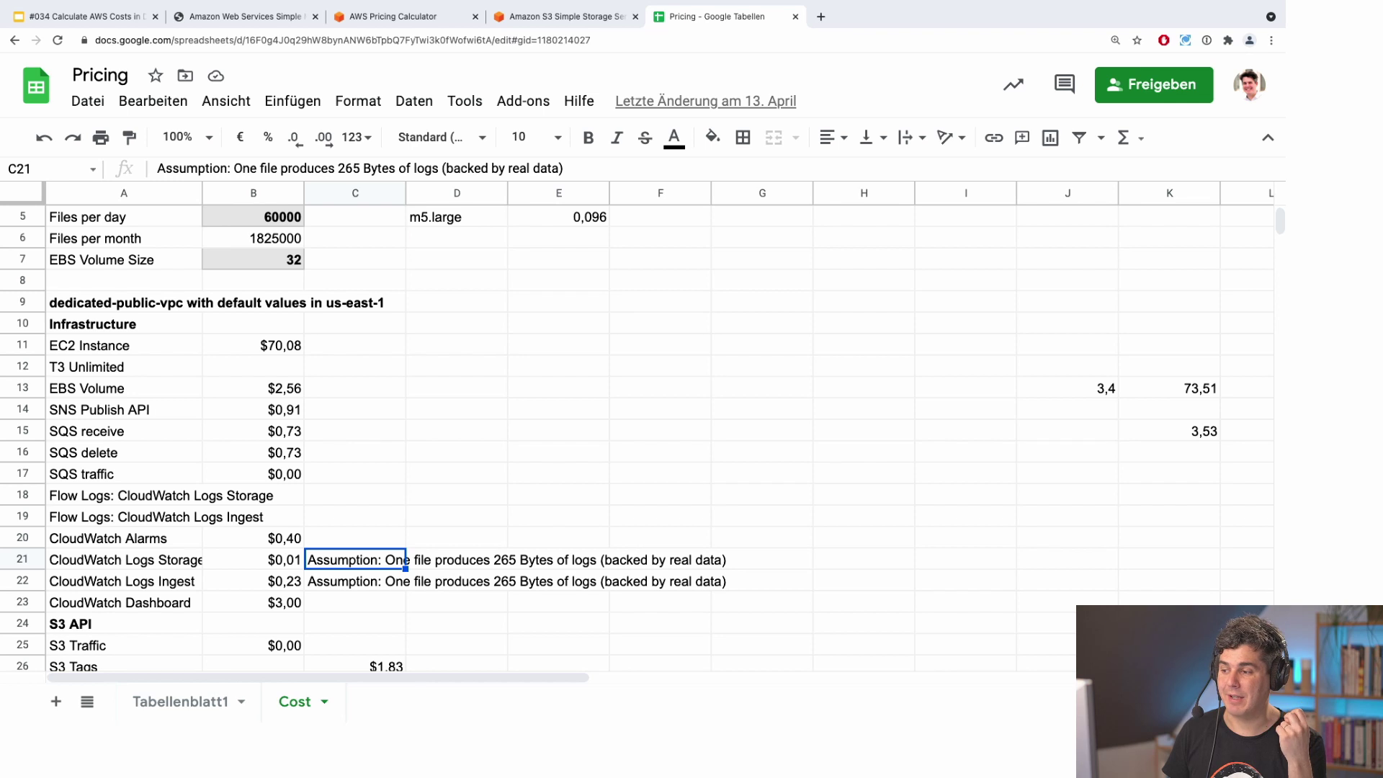
key("Left")
key("Left")
key("Down")
key("Down")
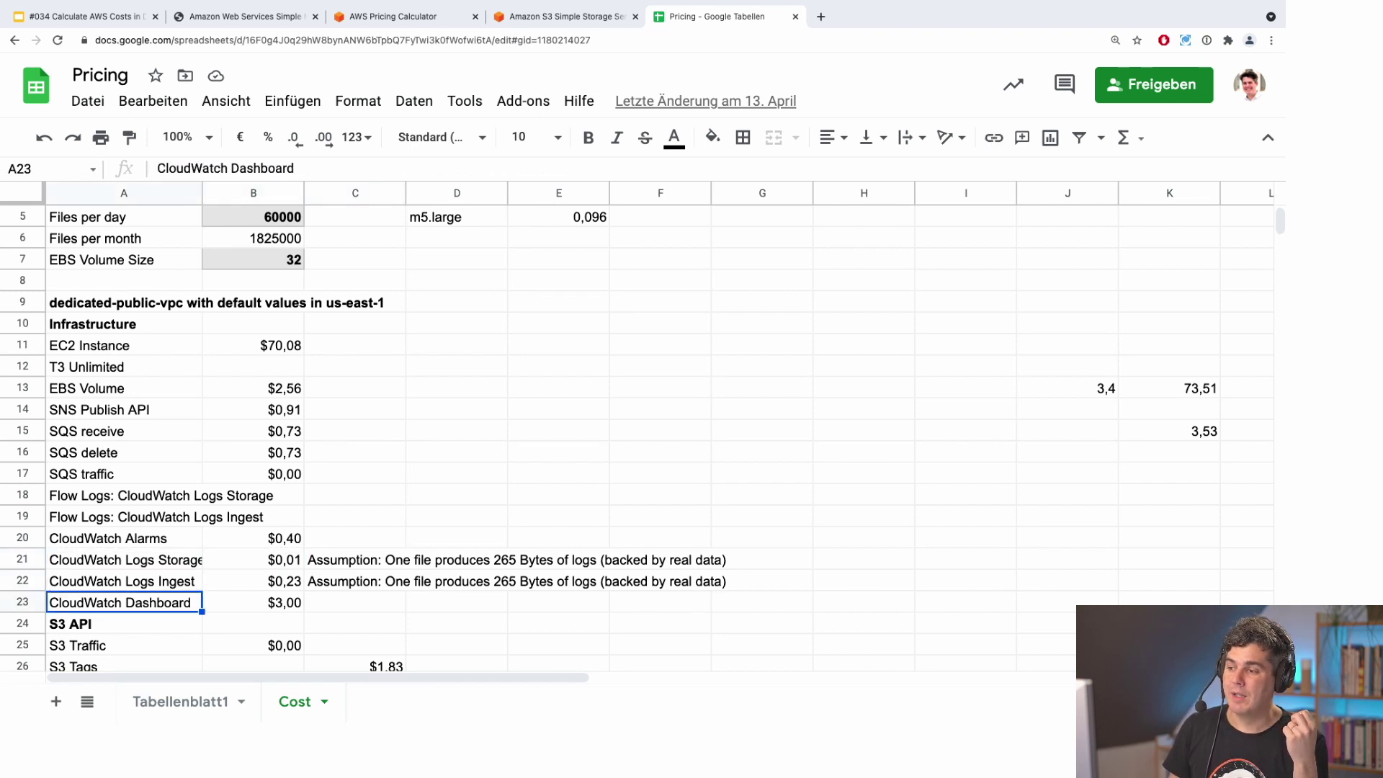
key("Up")
key("Up")
key("Up")
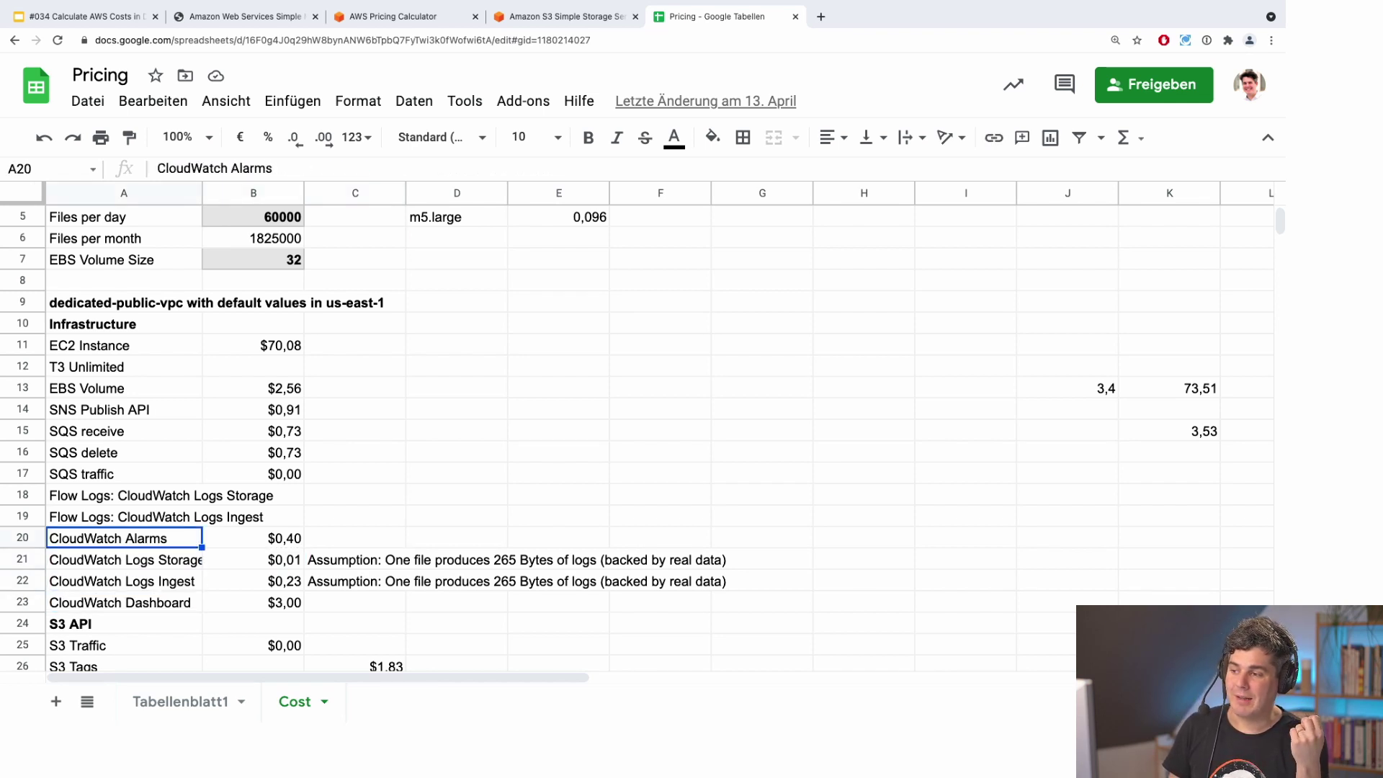
key("Down")
key("Down")
key("Down")
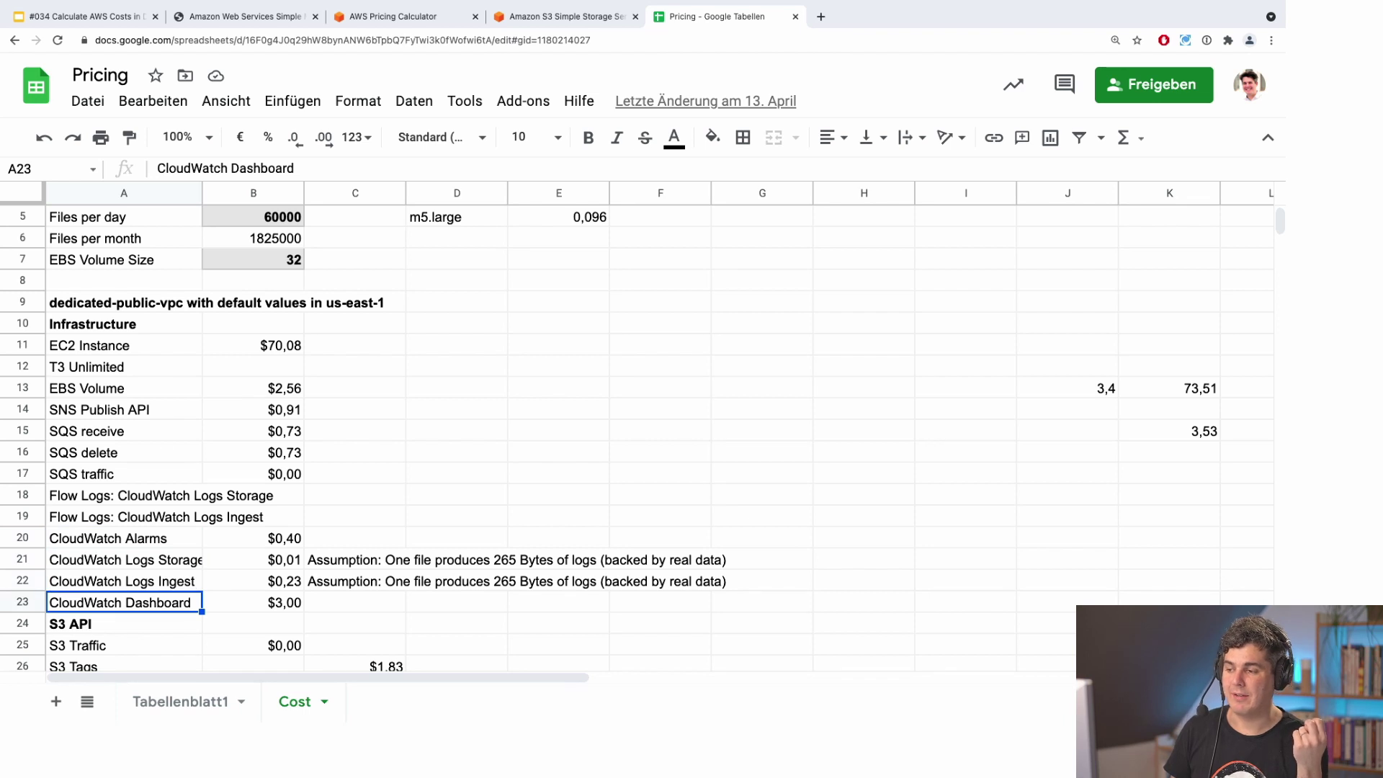
key("Right")
key("Left")
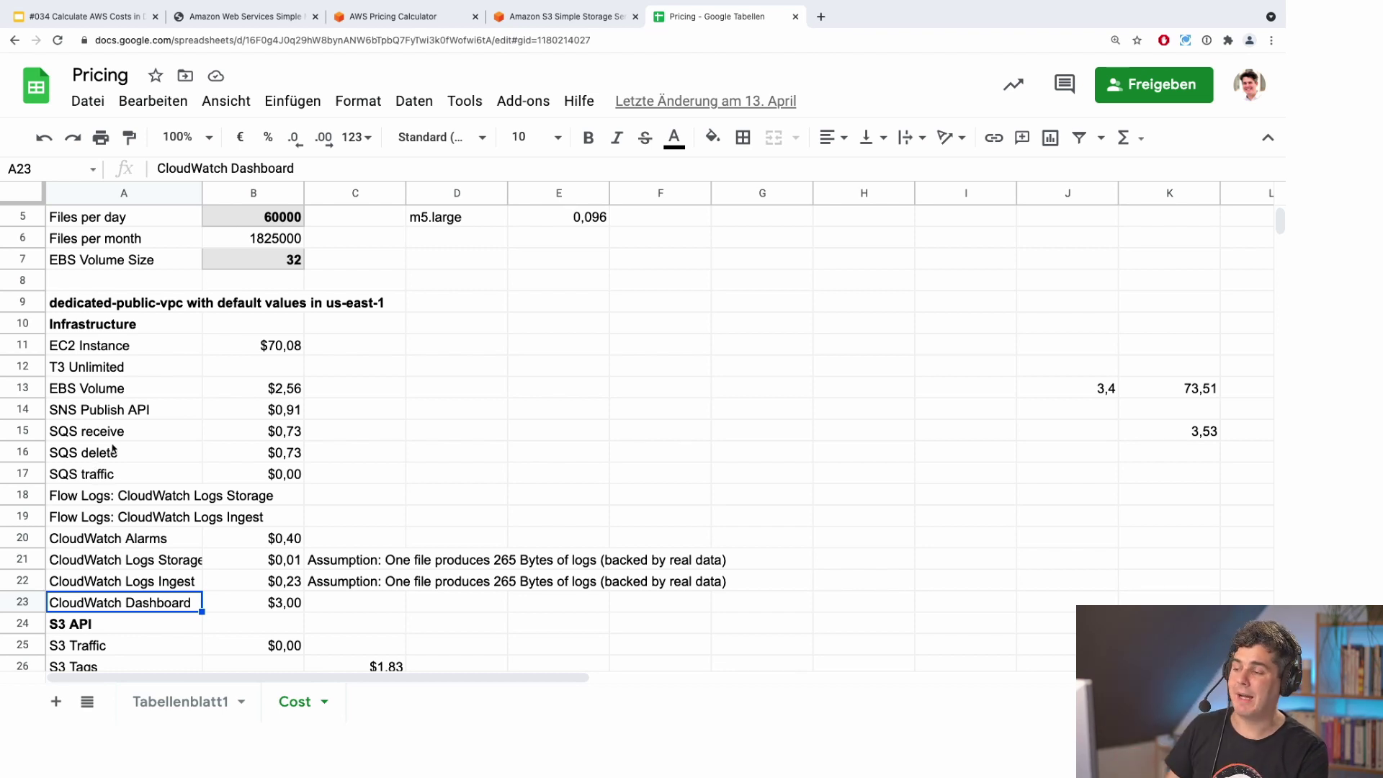
Step: Enter 10 as the EC2 Instances count in B3
scroll(113, 450, "up", 2)
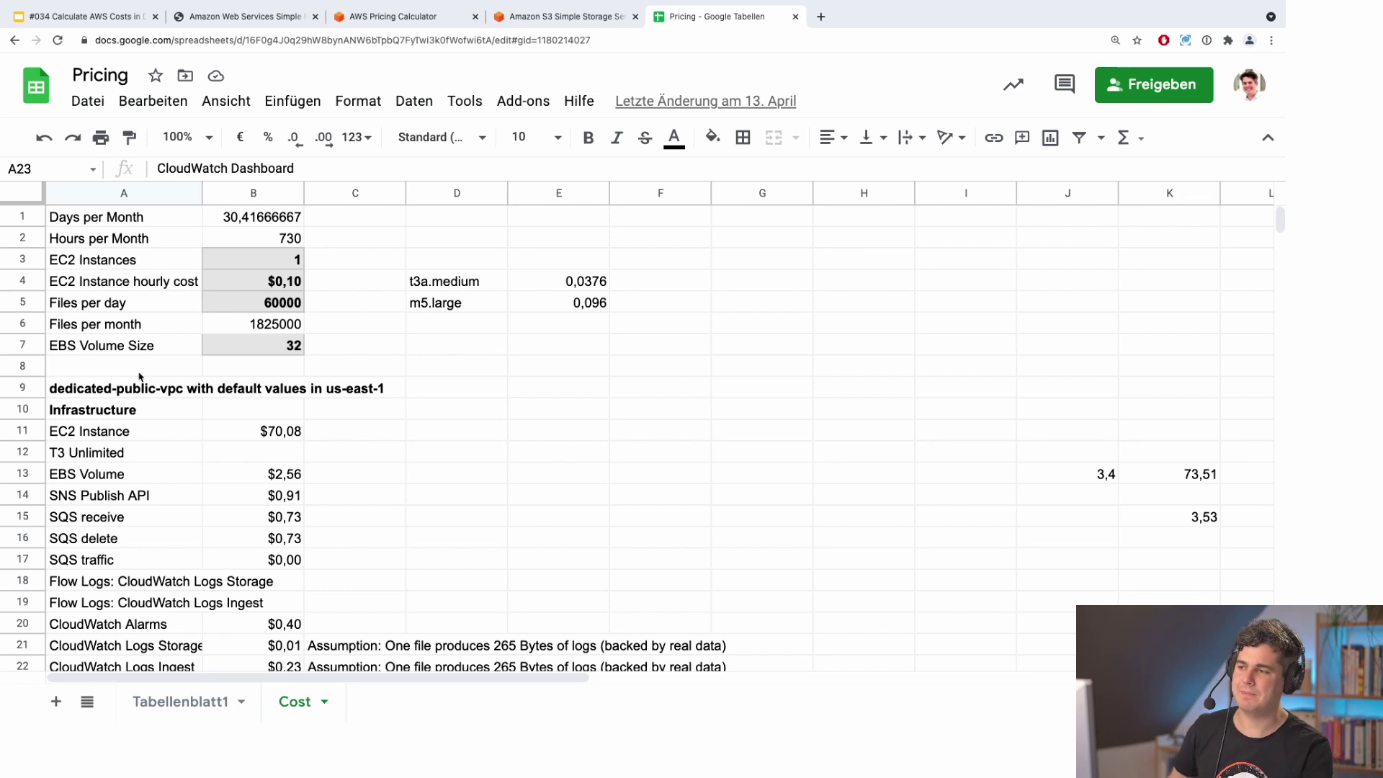
left_click(257, 265)
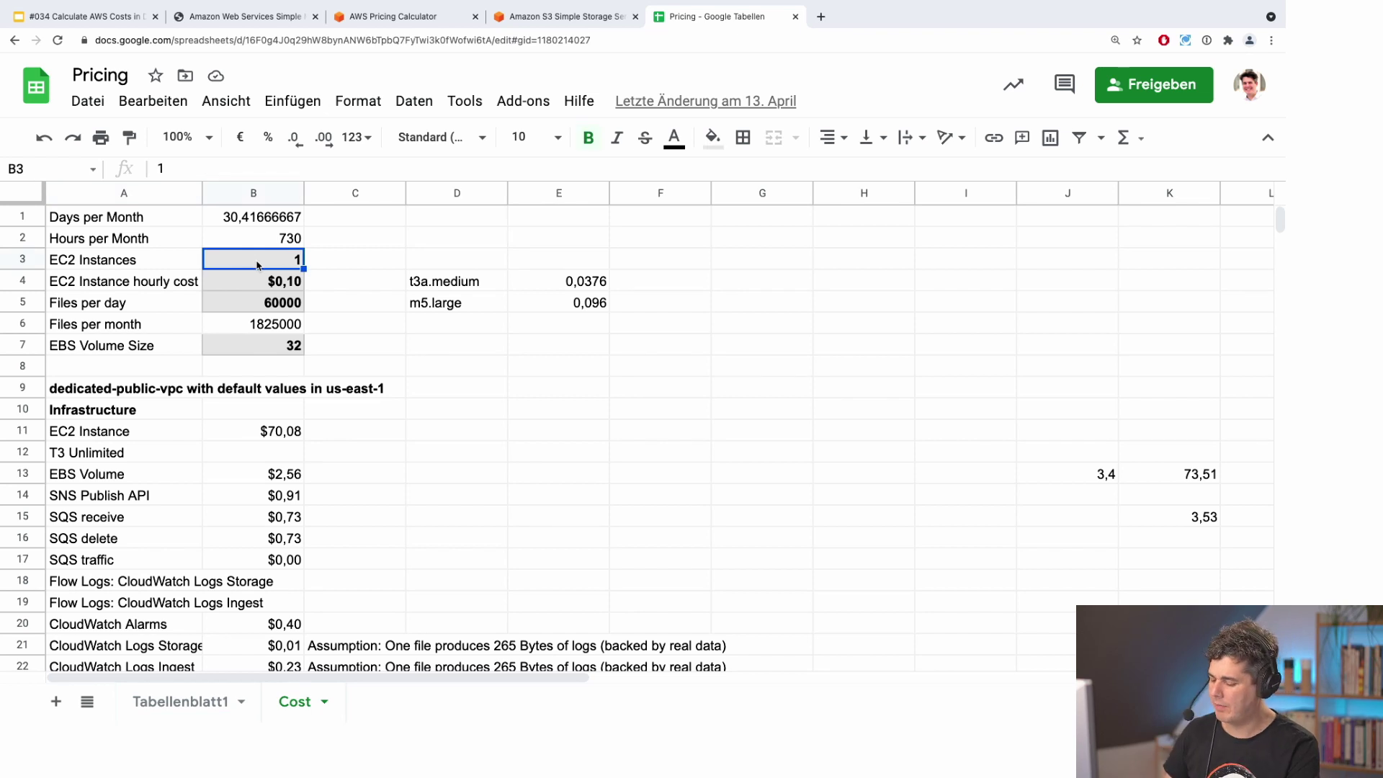
type("10")
key("Return")
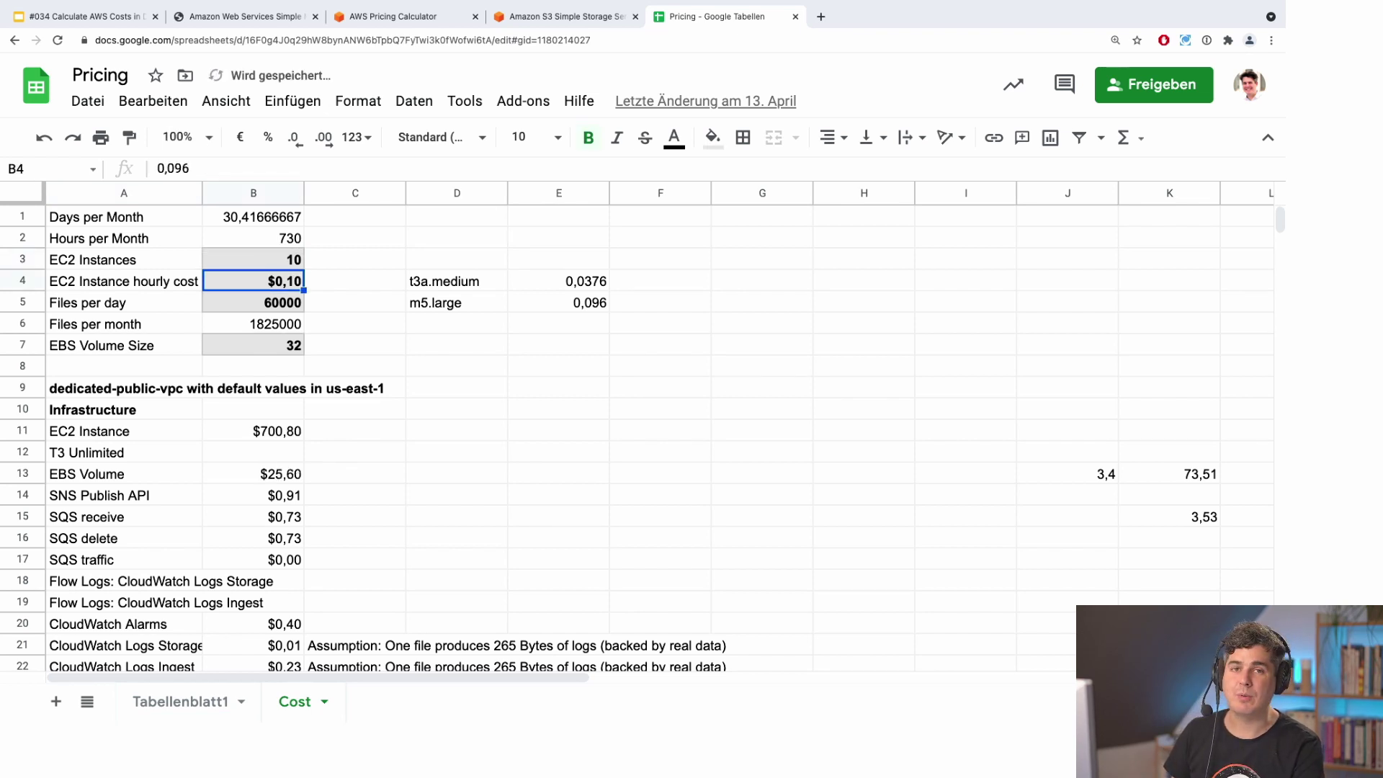
Step: Step between the EC2 Instances count and the Files per day input to check them
key("Up")
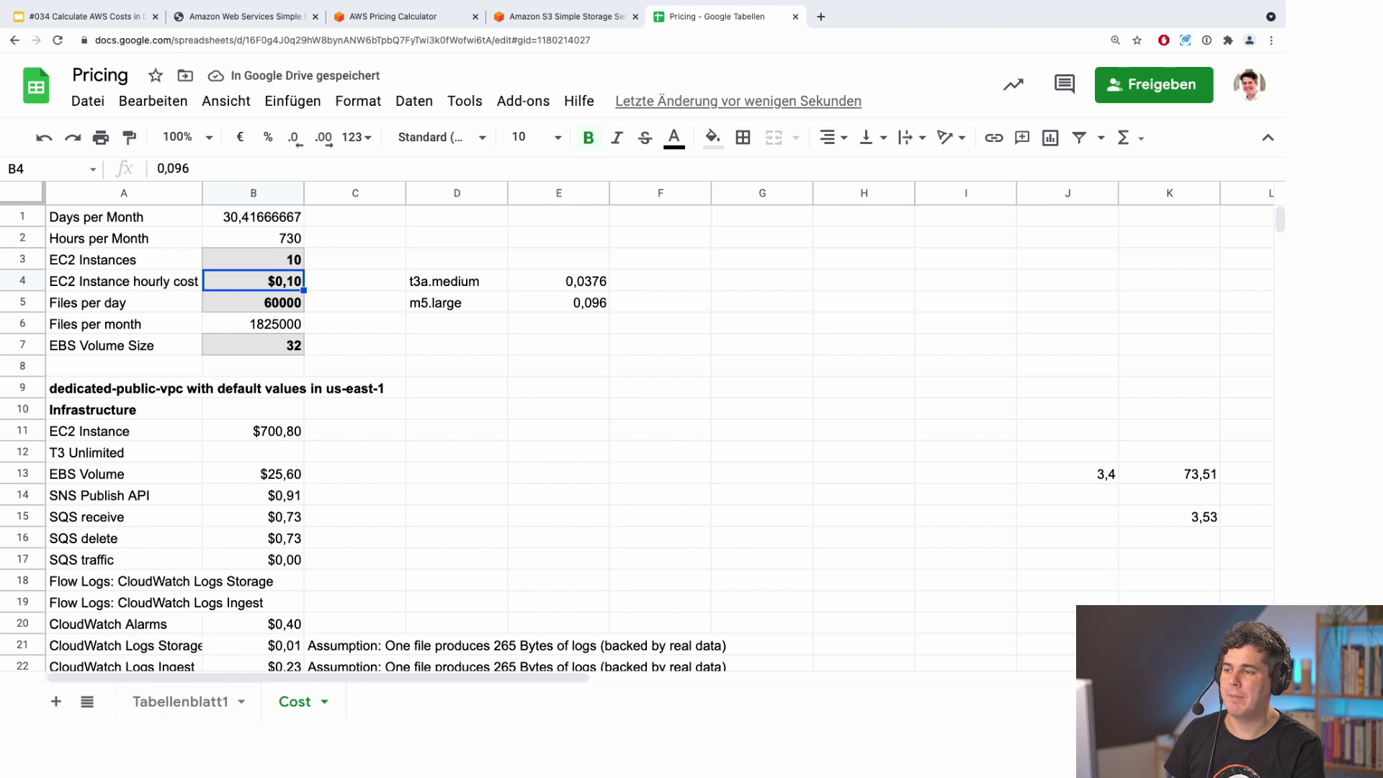
key("Down")
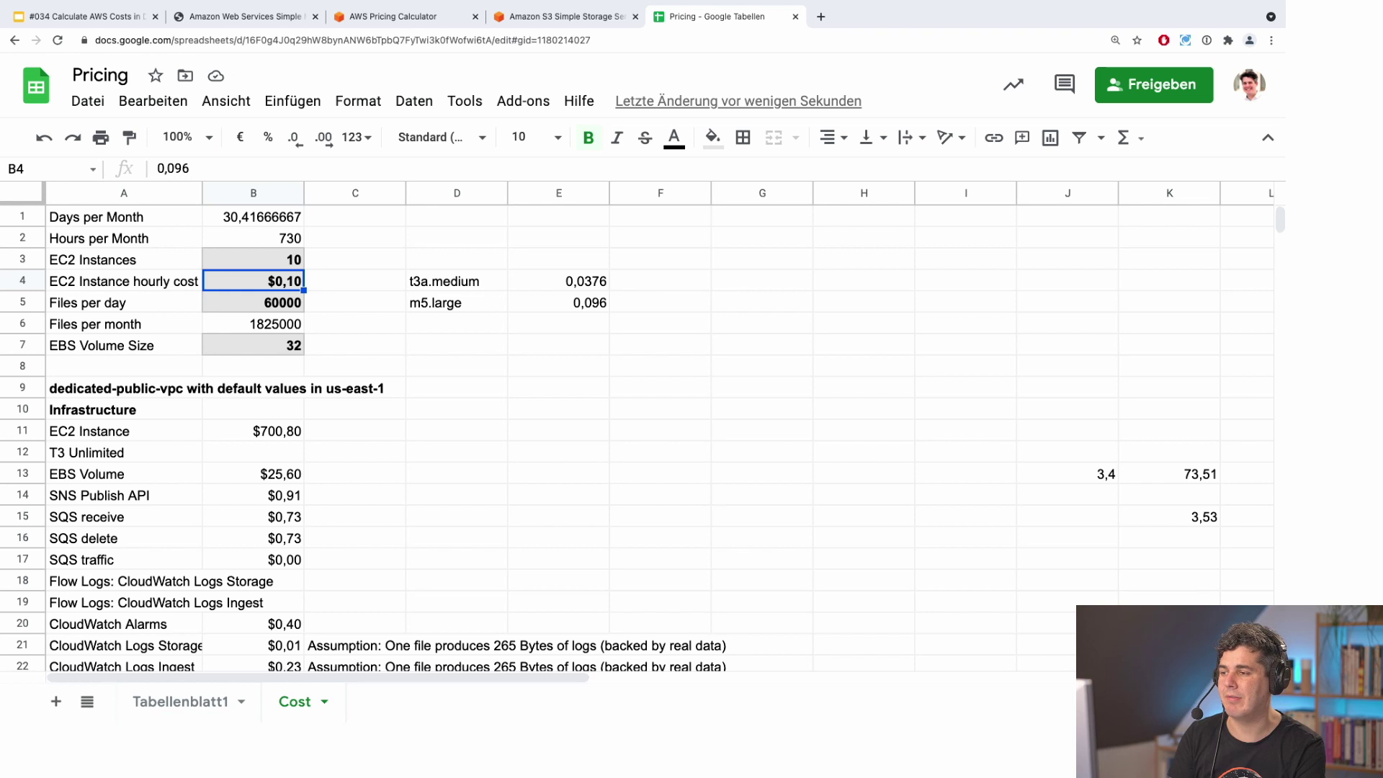
key("Down")
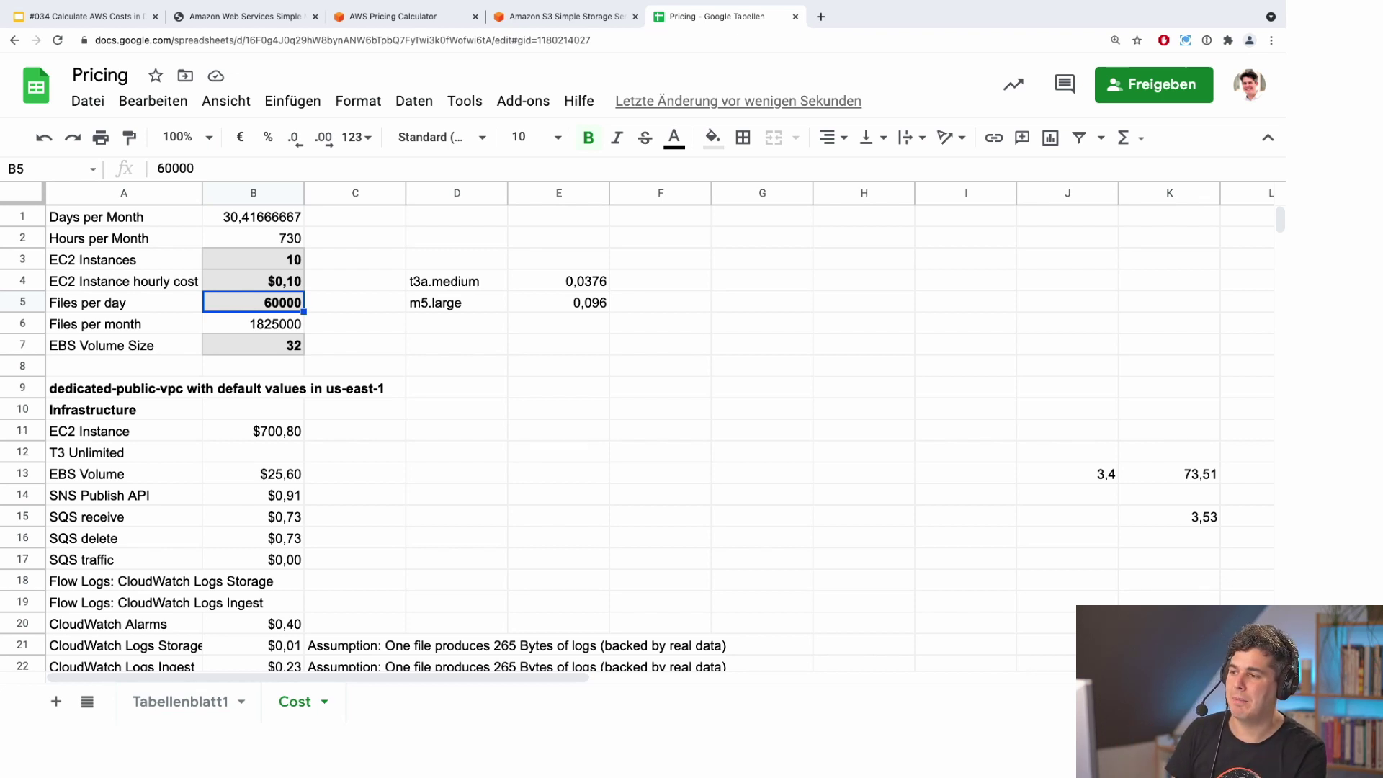
key("Up")
key("Up")
key("Down")
key("Down")
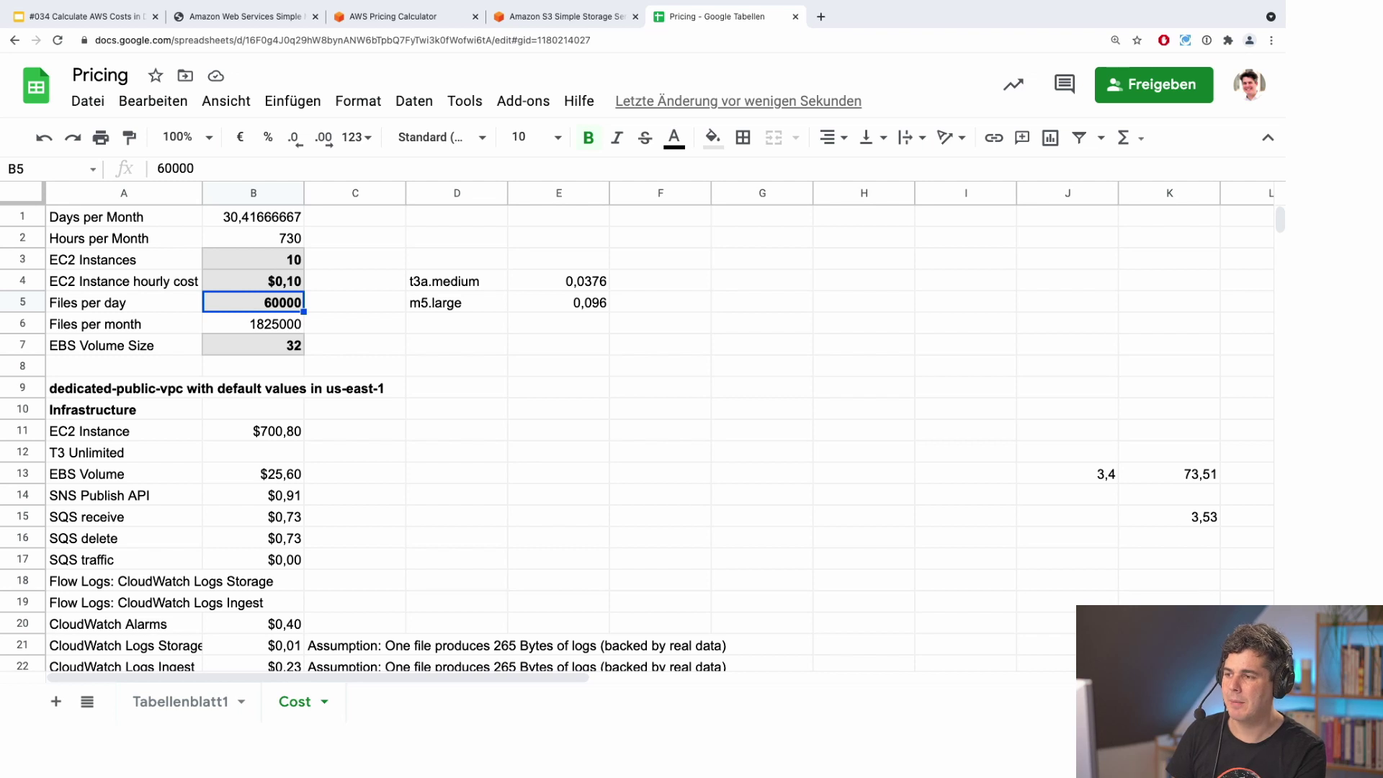
Step: Verify the EC2 Instance cost formula now gives $700.80 (10 × $0.10 × 730 hours)
scroll(311, 458, "down", 1)
scroll(299, 432, "down", 5)
scroll(302, 587, "down", 3)
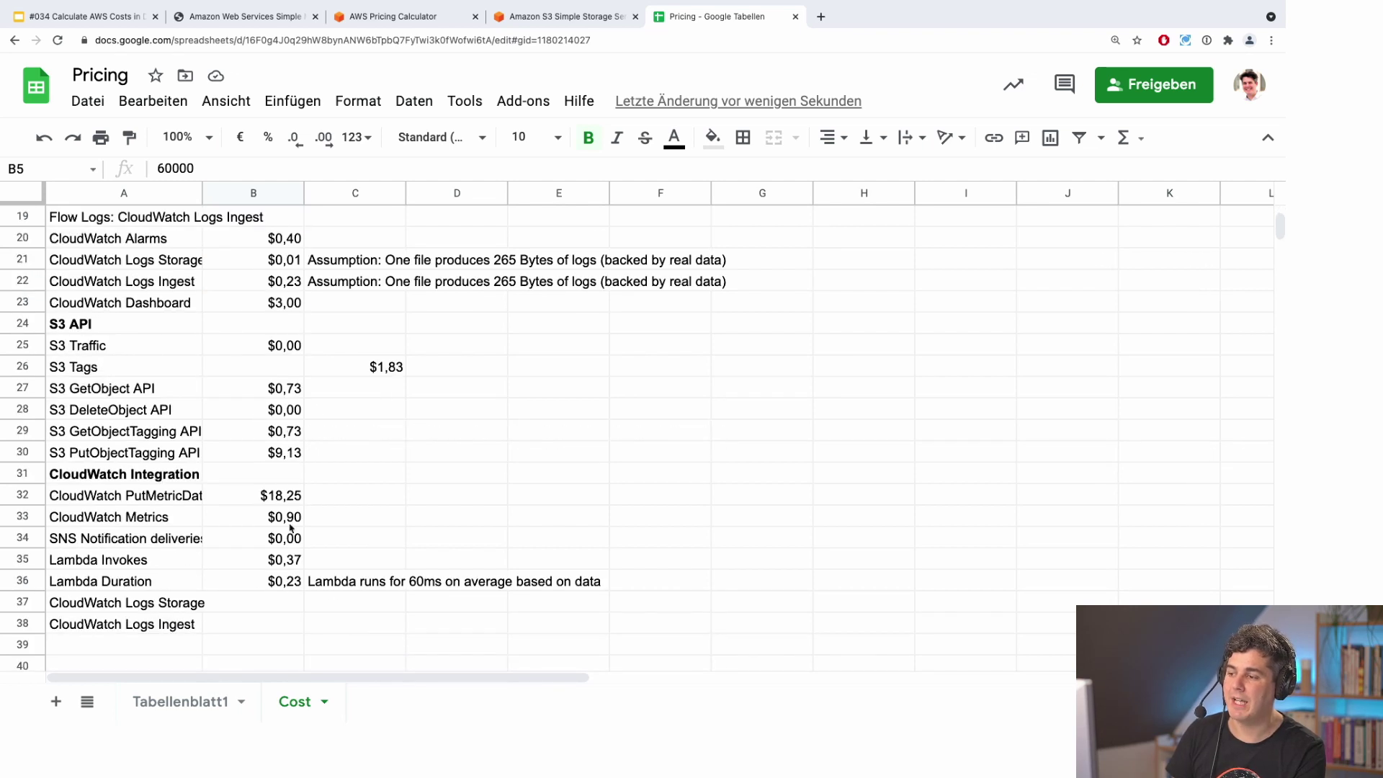
scroll(288, 468, "up", 6)
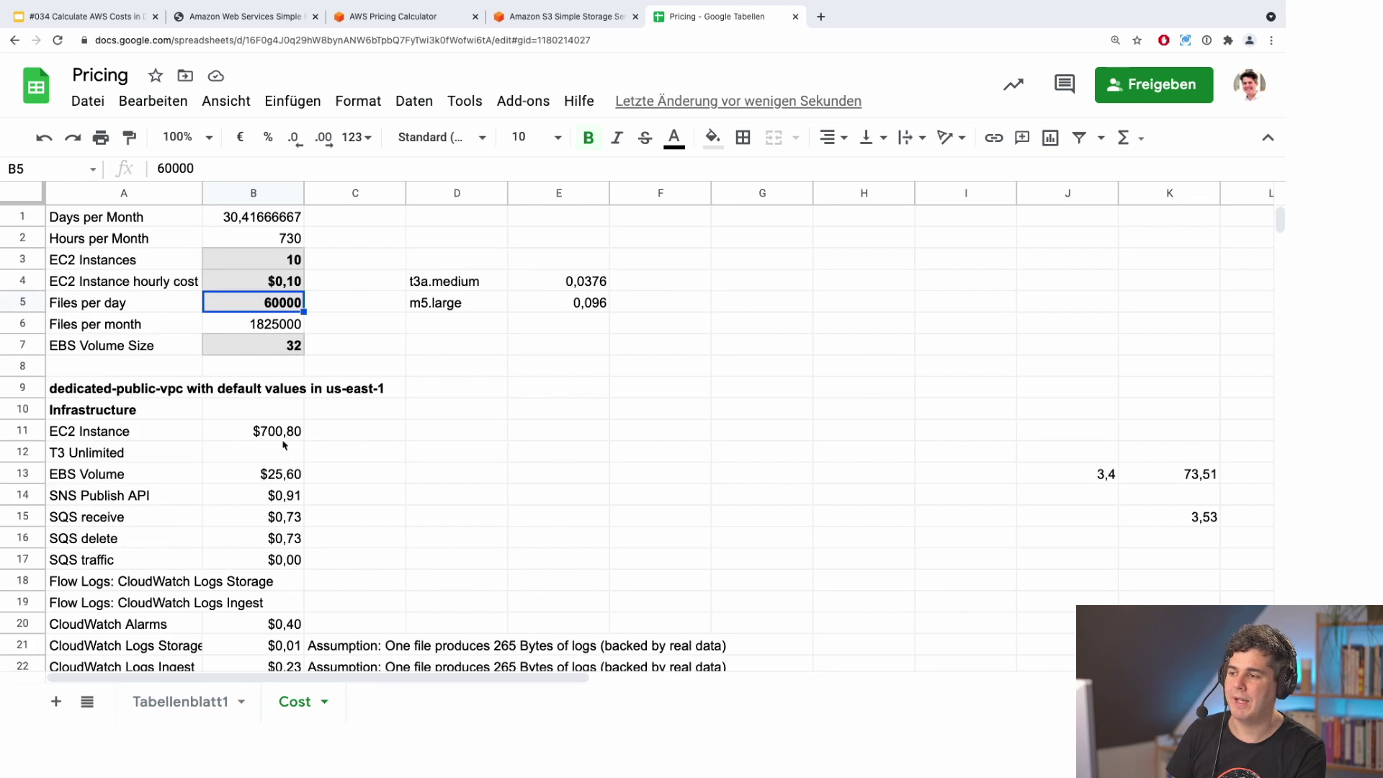
left_click(283, 435)
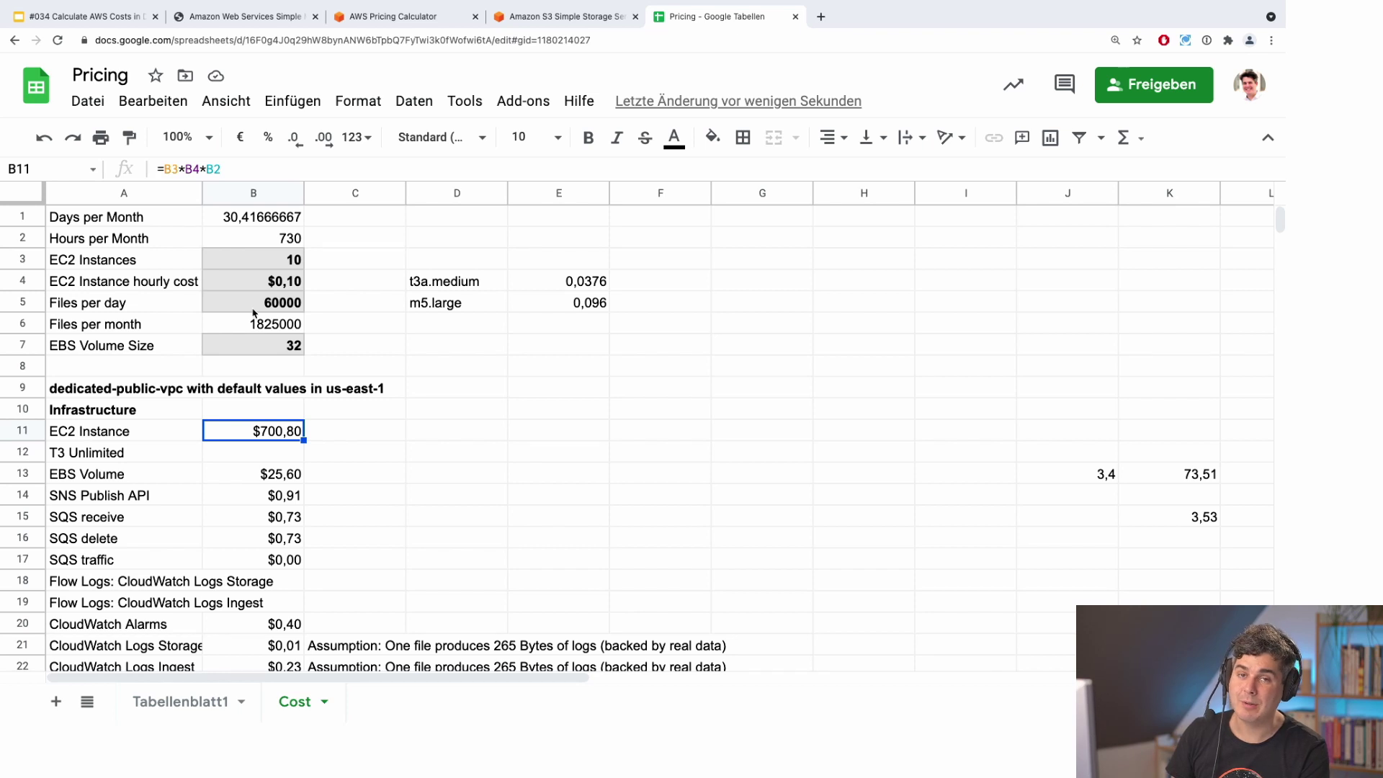
left_click(318, 434)
scroll(309, 425, "down", 3)
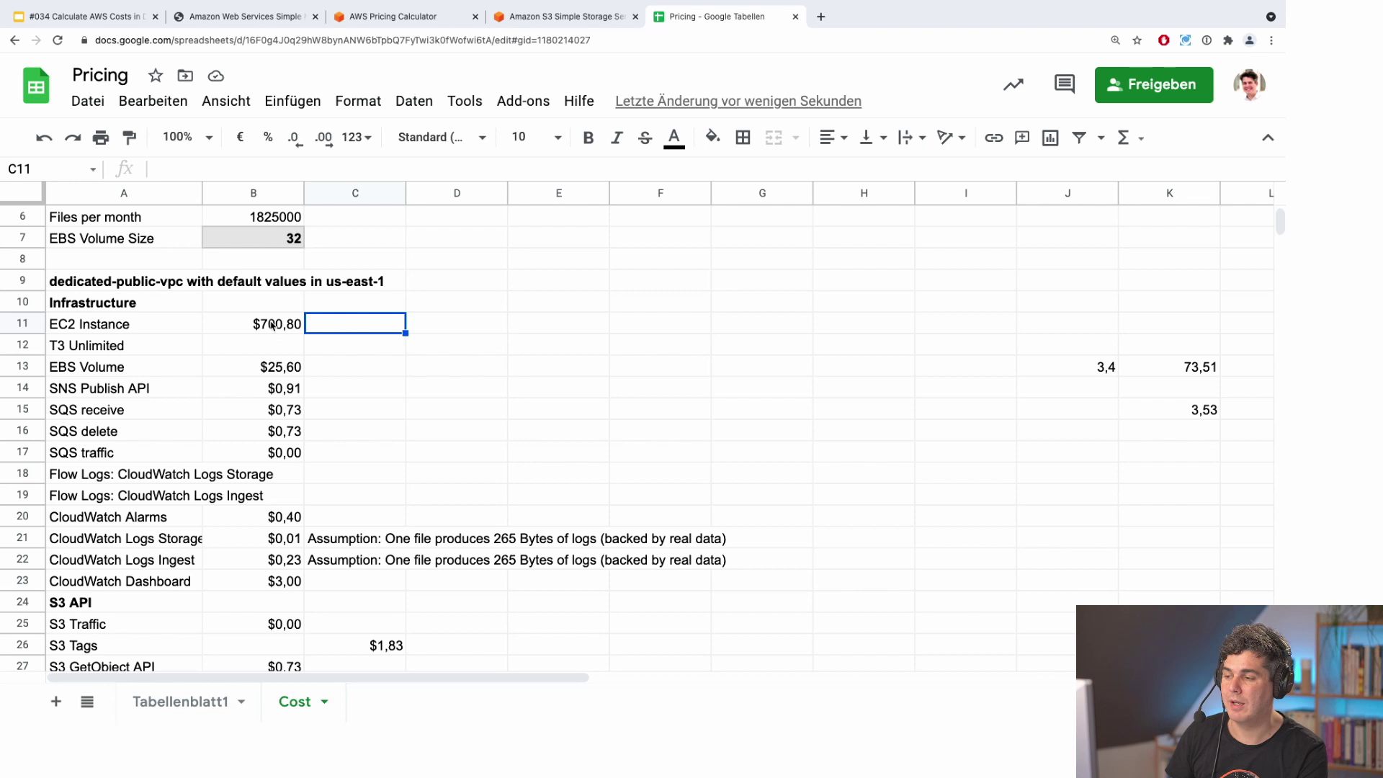
Step: Select B11:B23, EC2 Instance through CloudWatch Dashboard, and read the roughly $732 Summe
left_click_drag(274, 324, 273, 590)
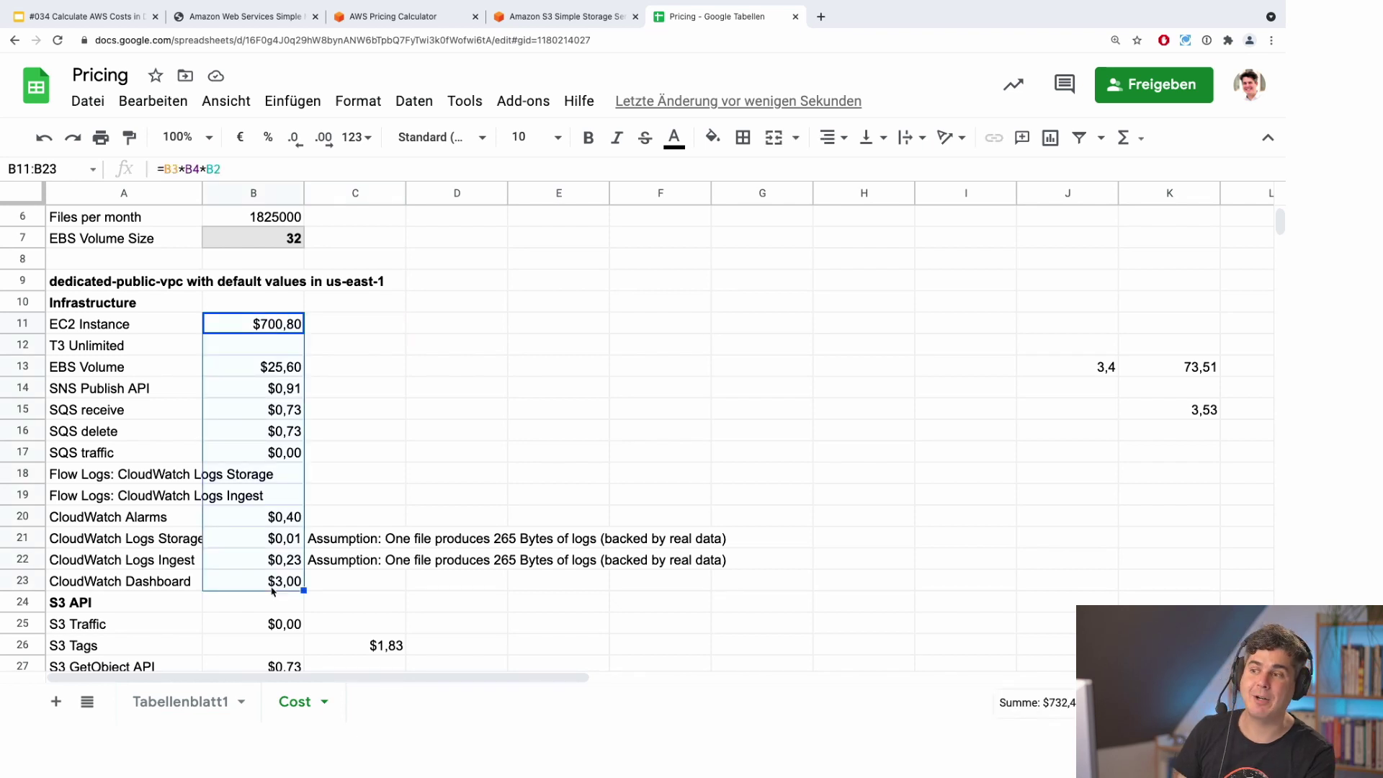